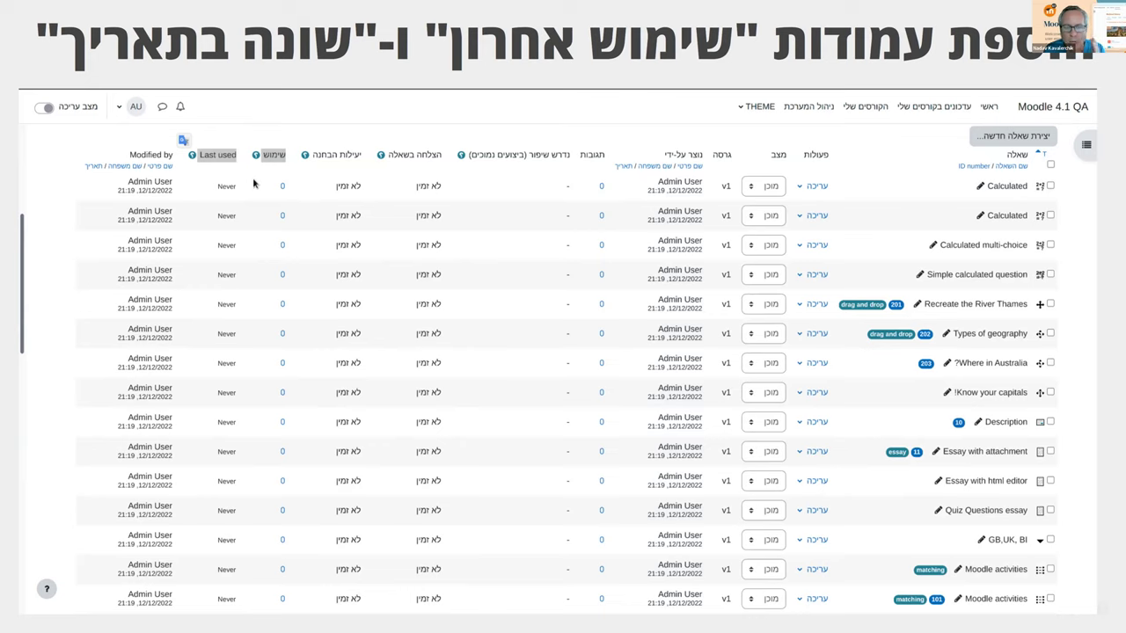
Step: Log in to the Moodle site as admin and open the Medium Test Course question bank
{"action": "key", "text": "alt+Tab"}
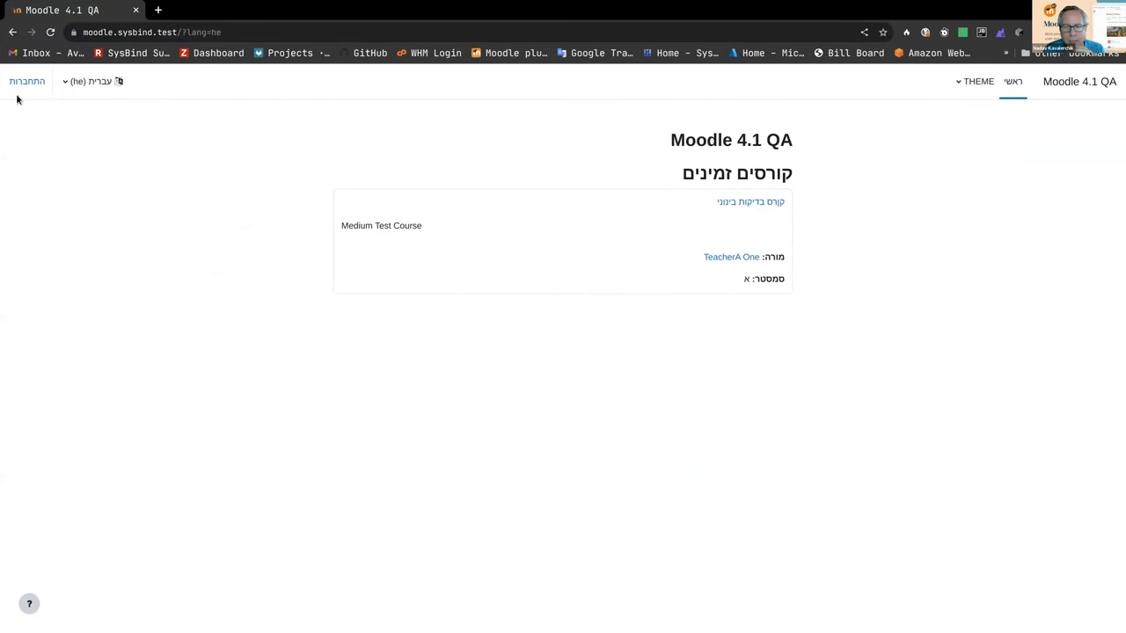
{"action": "left_click", "coordinate": [19, 87]}
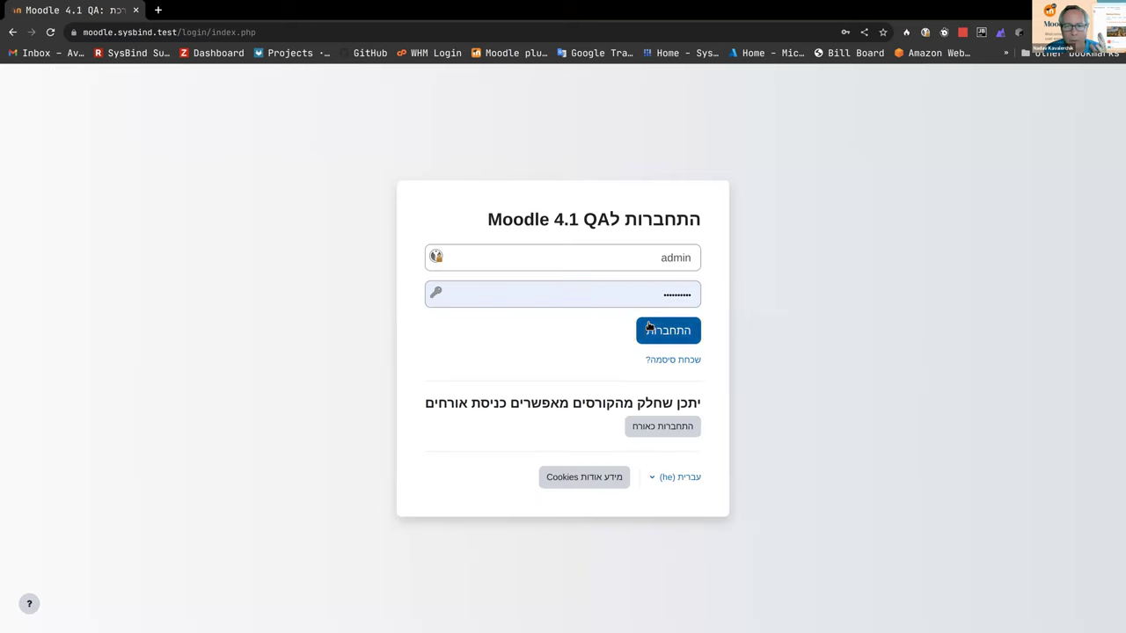
{"action": "left_click", "coordinate": [649, 327]}
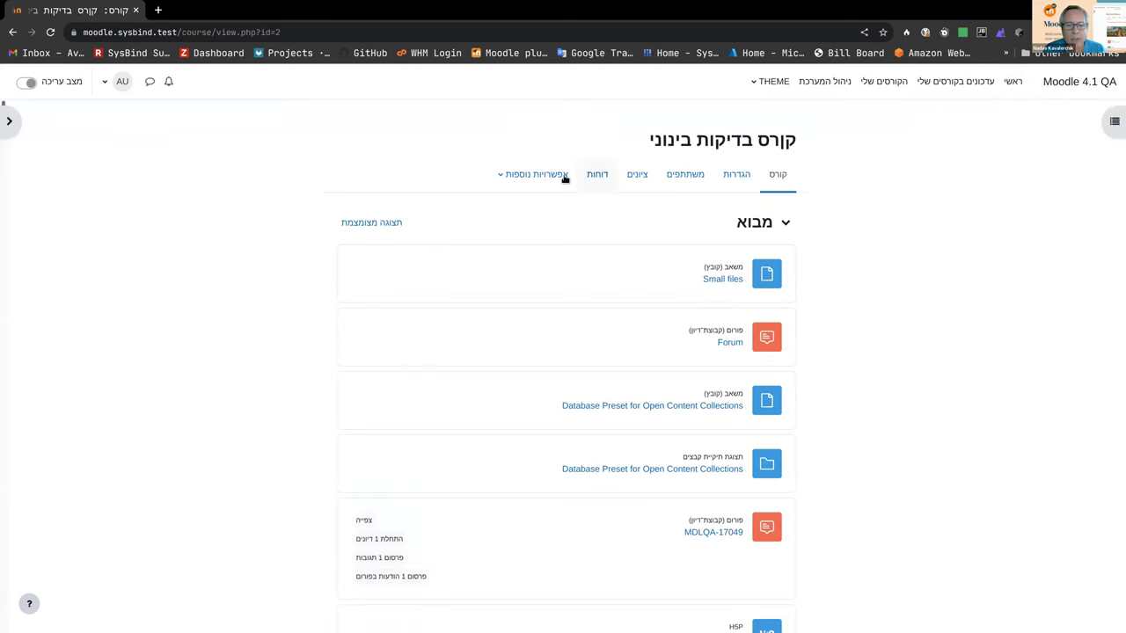
{"action": "left_click", "coordinate": [515, 178]}
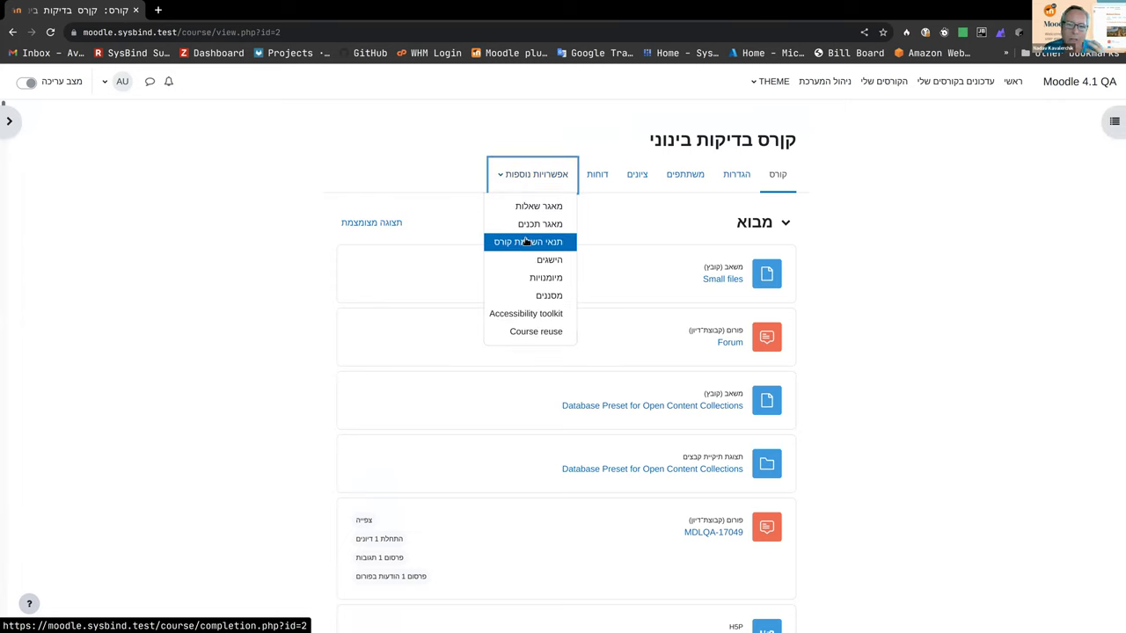
{"action": "left_click", "coordinate": [543, 207]}
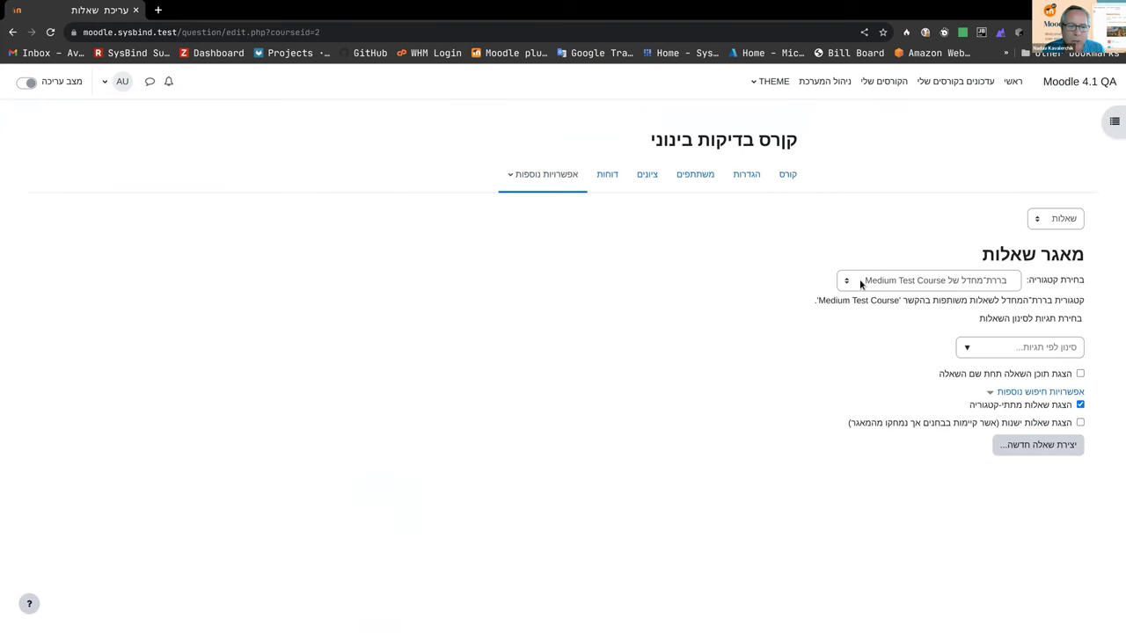
Step: Switch between Category 1's top and the course default categories, ending on the course's Top category
{"action": "left_click", "coordinate": [866, 287]}
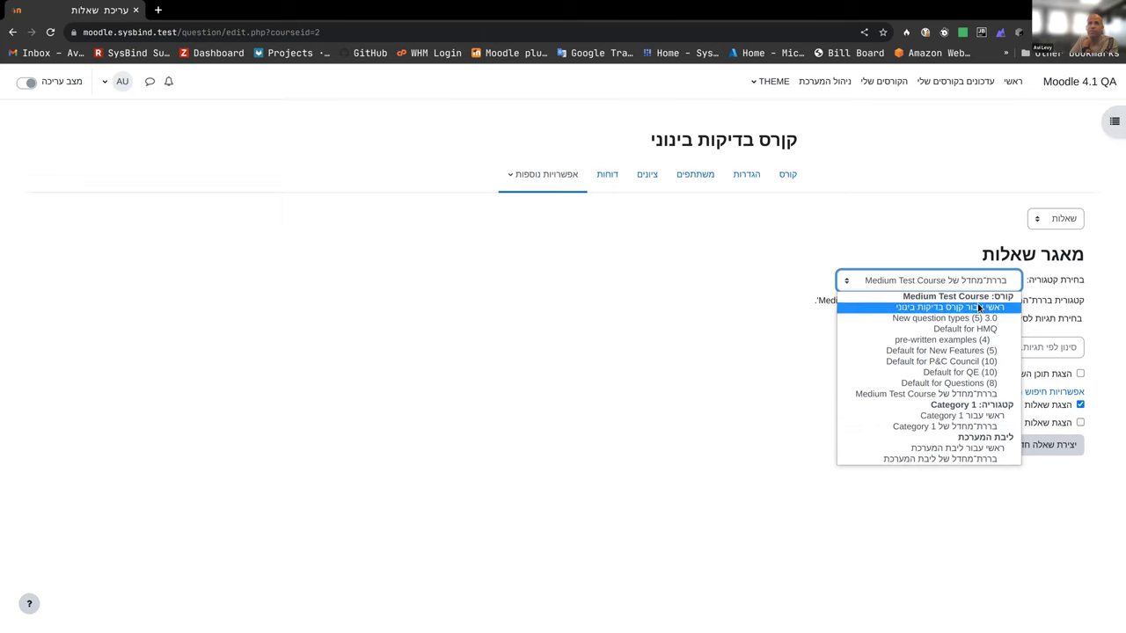
{"action": "left_click", "coordinate": [975, 414]}
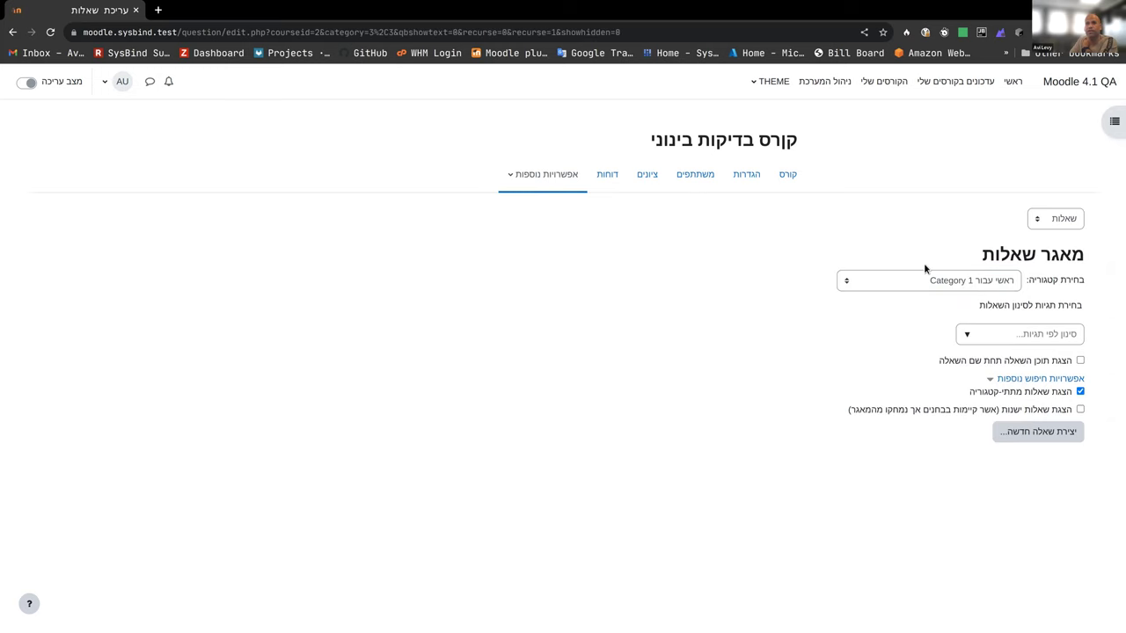
{"action": "left_click", "coordinate": [930, 284]}
{"action": "left_click", "coordinate": [931, 393]}
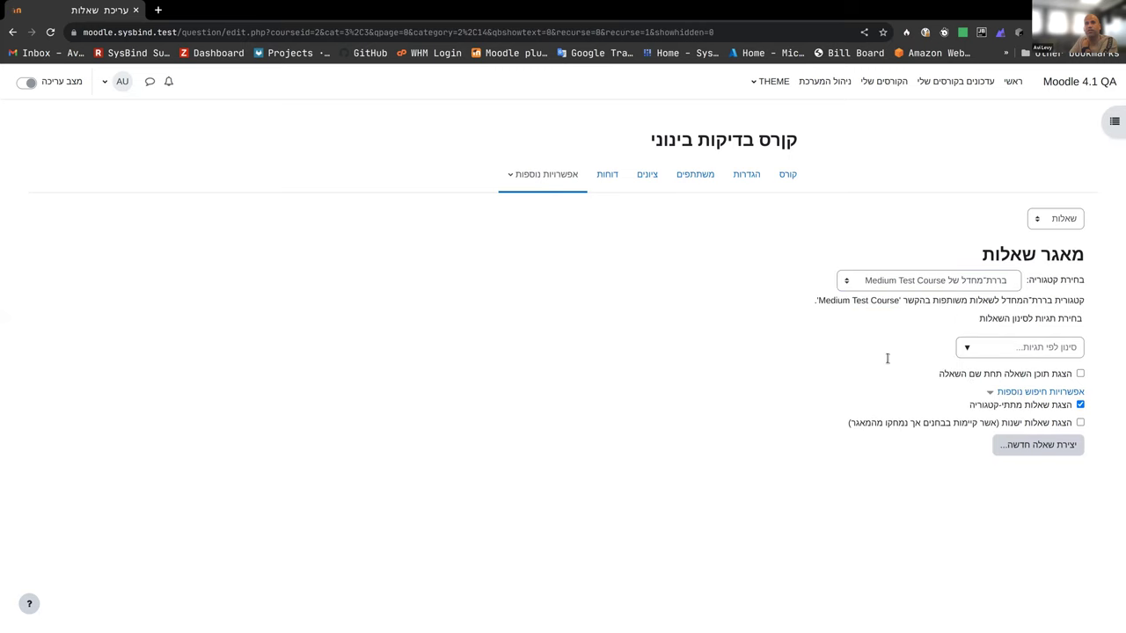
{"action": "left_click", "coordinate": [921, 283]}
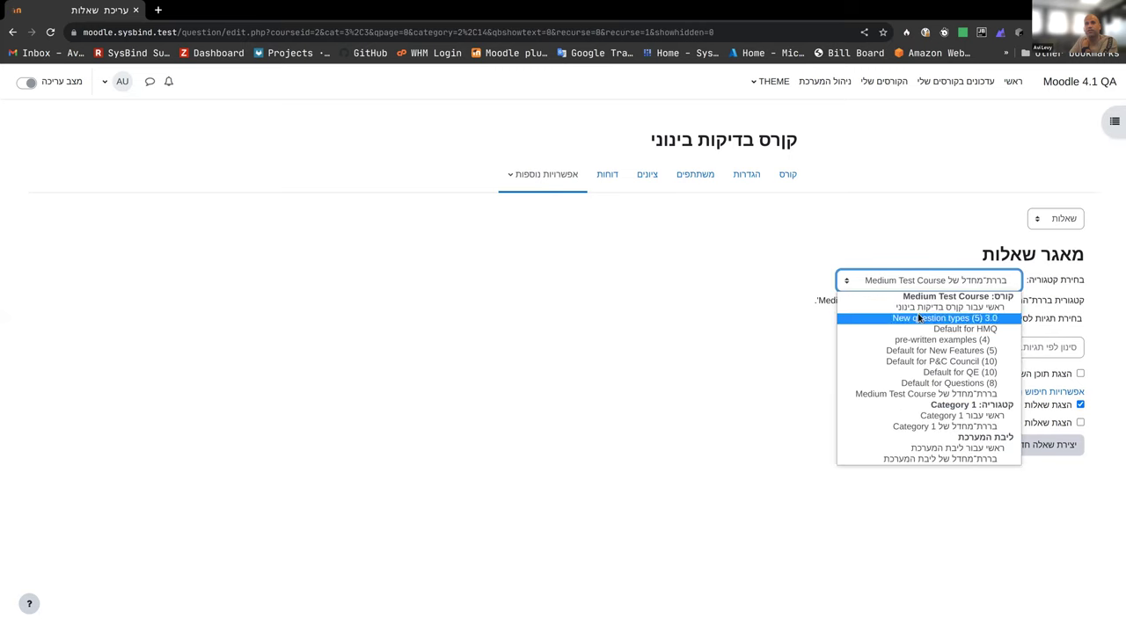
{"action": "left_click", "coordinate": [919, 308]}
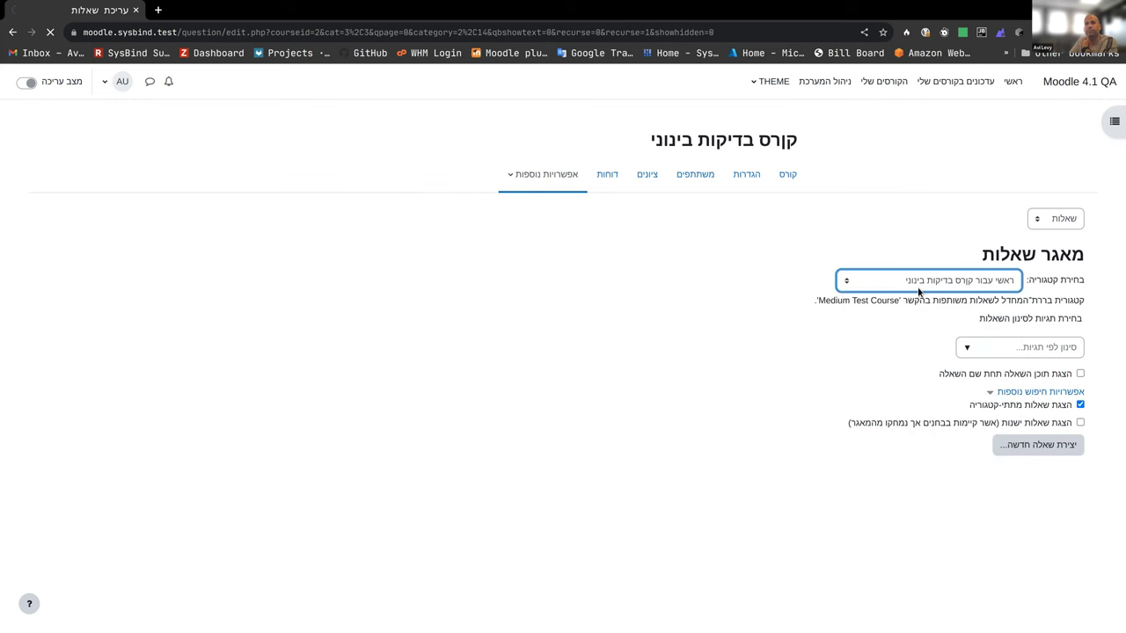
Step: Check Calculated multi-choice's status options, leaving it Ready, and open its Edit actions
{"action": "scroll", "coordinate": [764, 356], "scroll_direction": "down", "scroll_amount": 2}
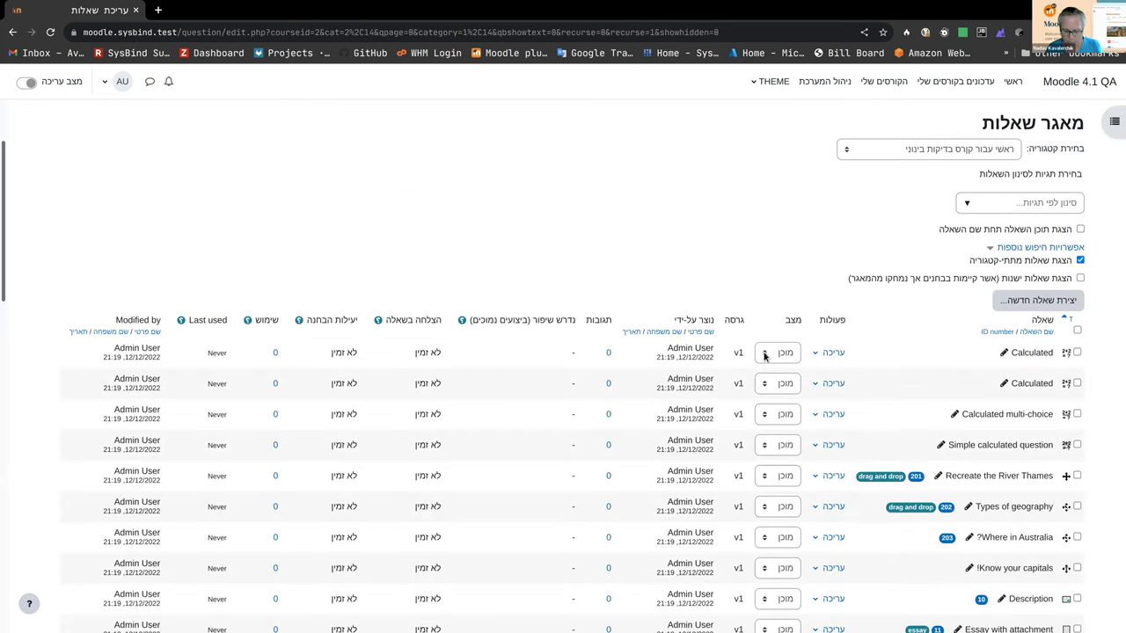
{"action": "scroll", "coordinate": [765, 351], "scroll_direction": "down", "scroll_amount": 2}
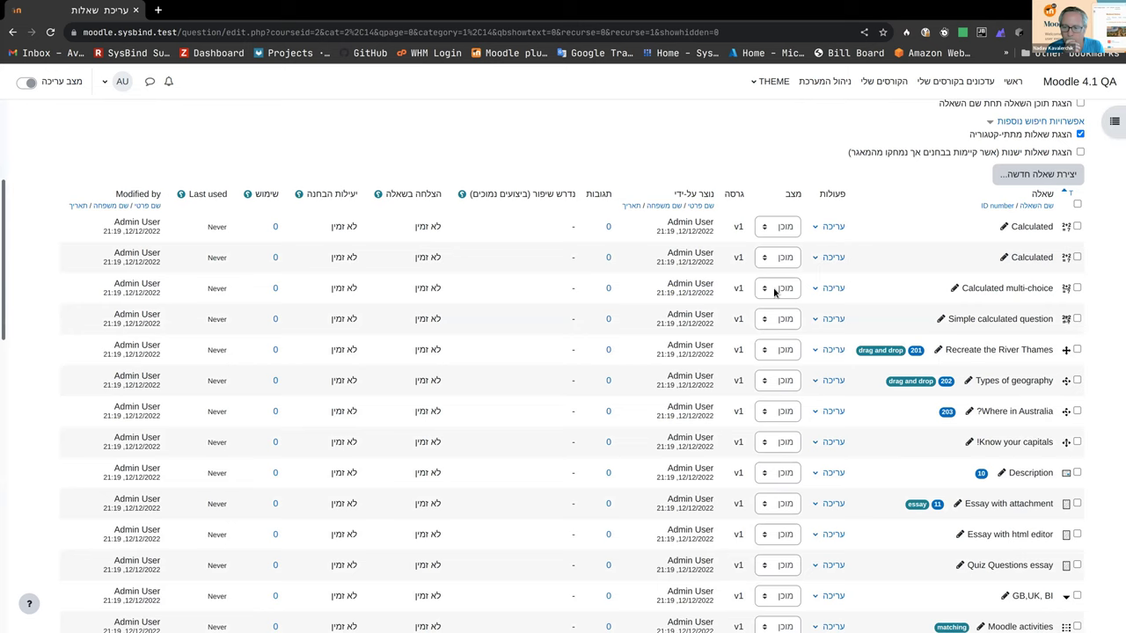
{"action": "left_click", "coordinate": [774, 290]}
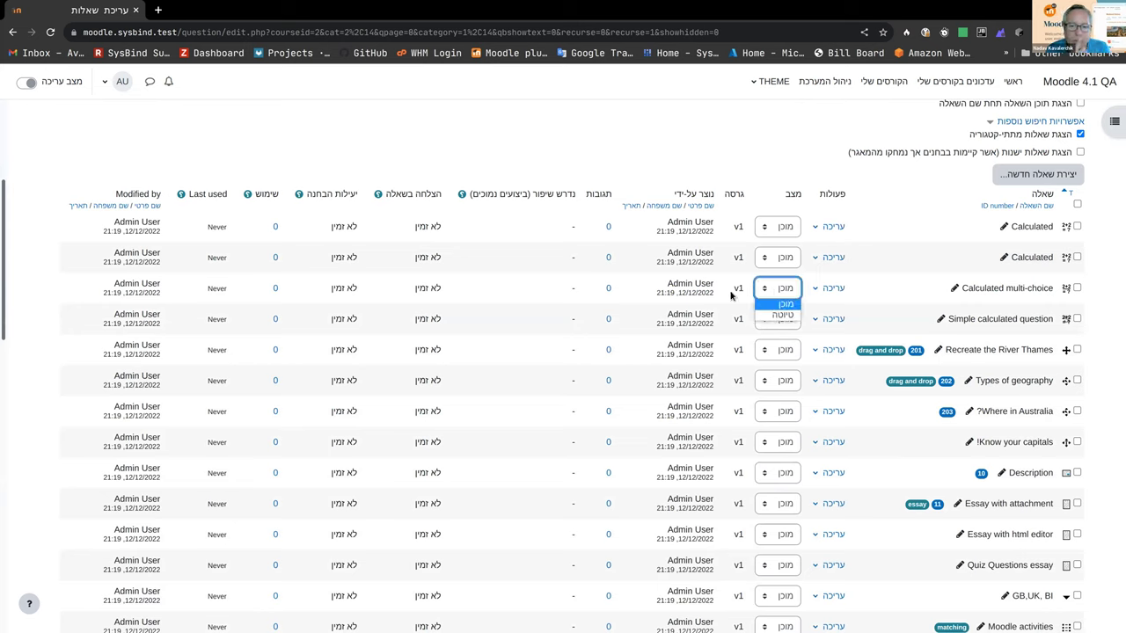
{"action": "left_click", "coordinate": [735, 293]}
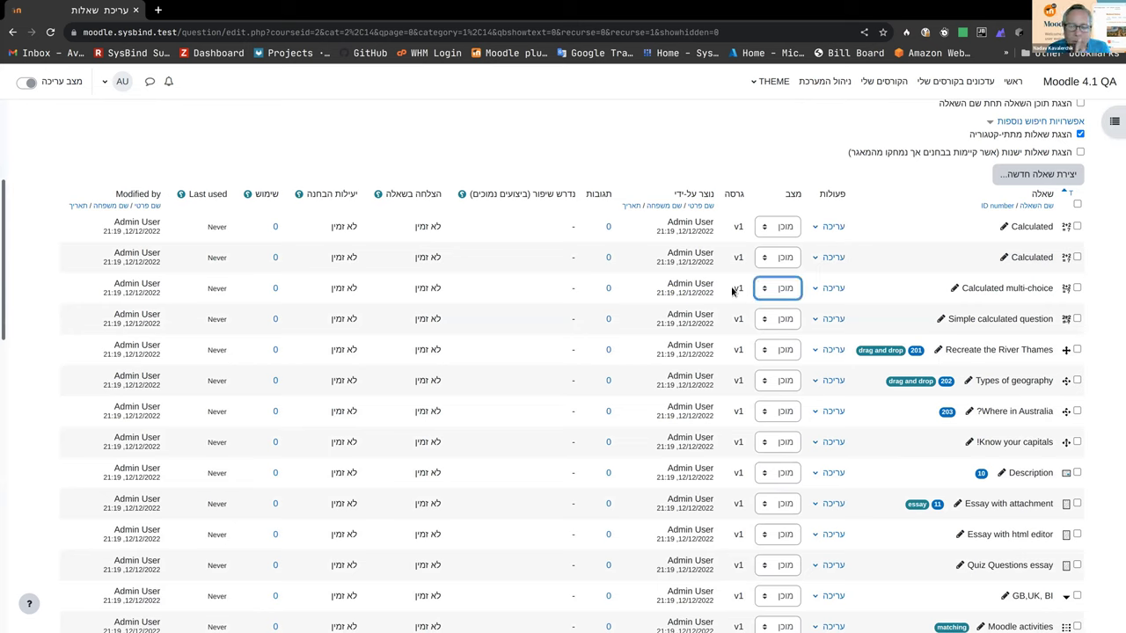
{"action": "left_click", "coordinate": [818, 293]}
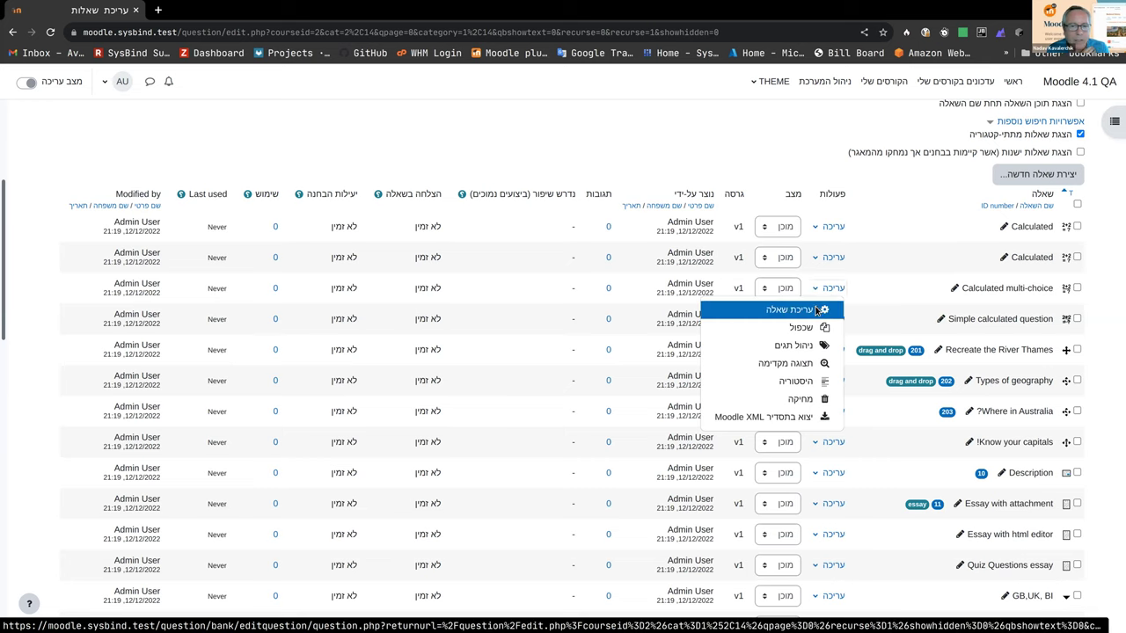
Step: Edit the Calculated multi-choice question and enter 'test' as its general feedback
{"action": "left_click", "coordinate": [816, 310]}
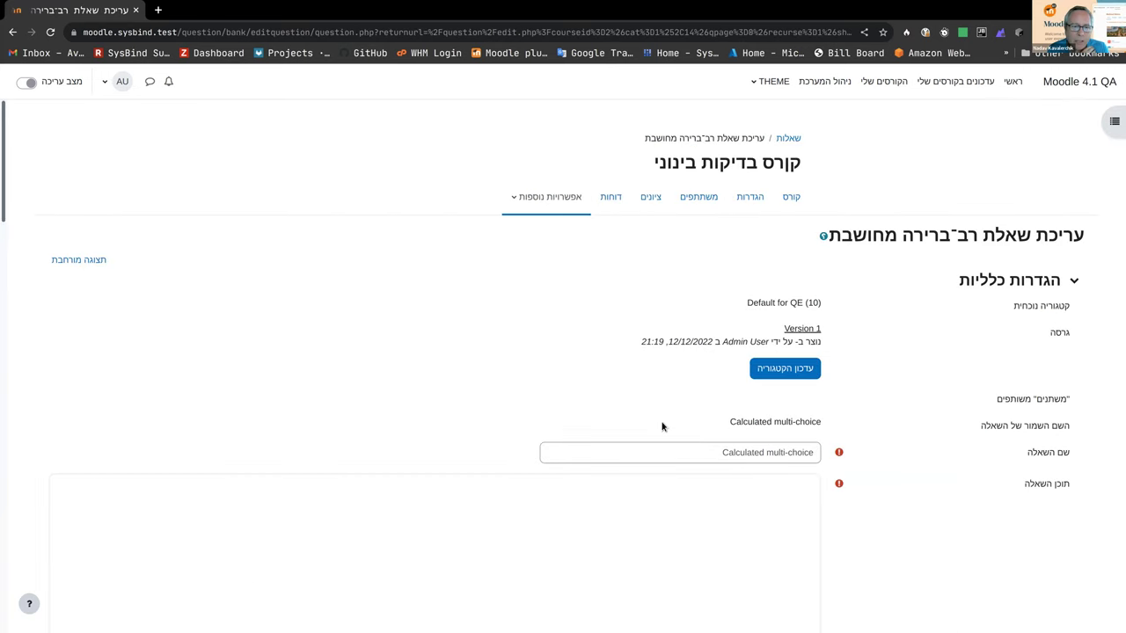
{"action": "scroll", "coordinate": [613, 443], "scroll_direction": "down", "scroll_amount": 2}
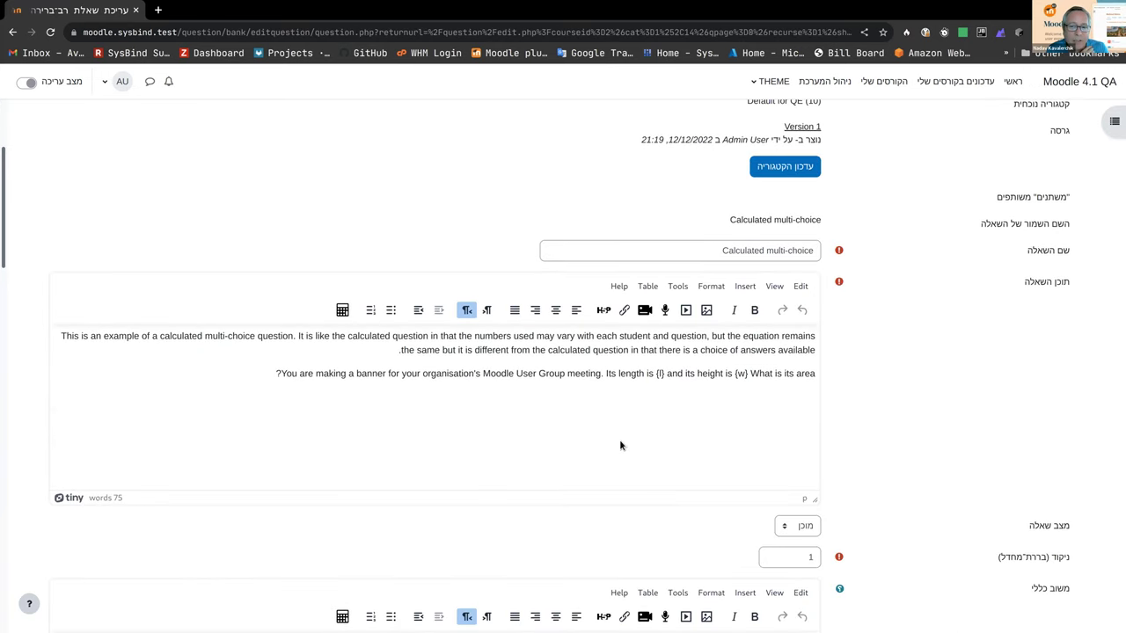
{"action": "scroll", "coordinate": [619, 445], "scroll_direction": "down", "scroll_amount": 3}
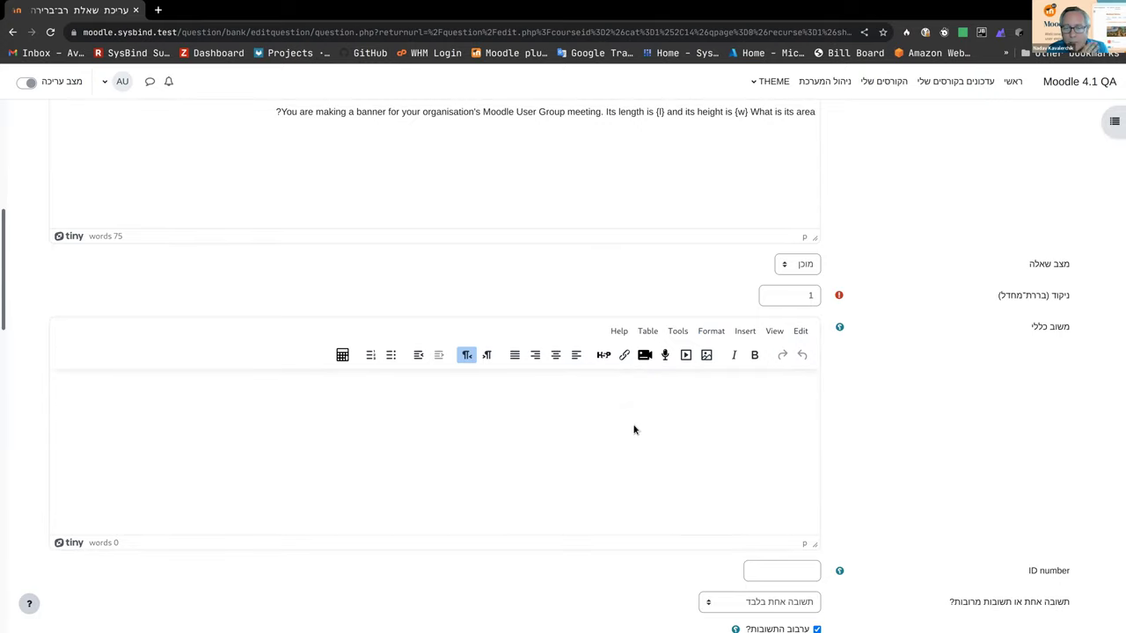
{"action": "type", "text": "trd"}
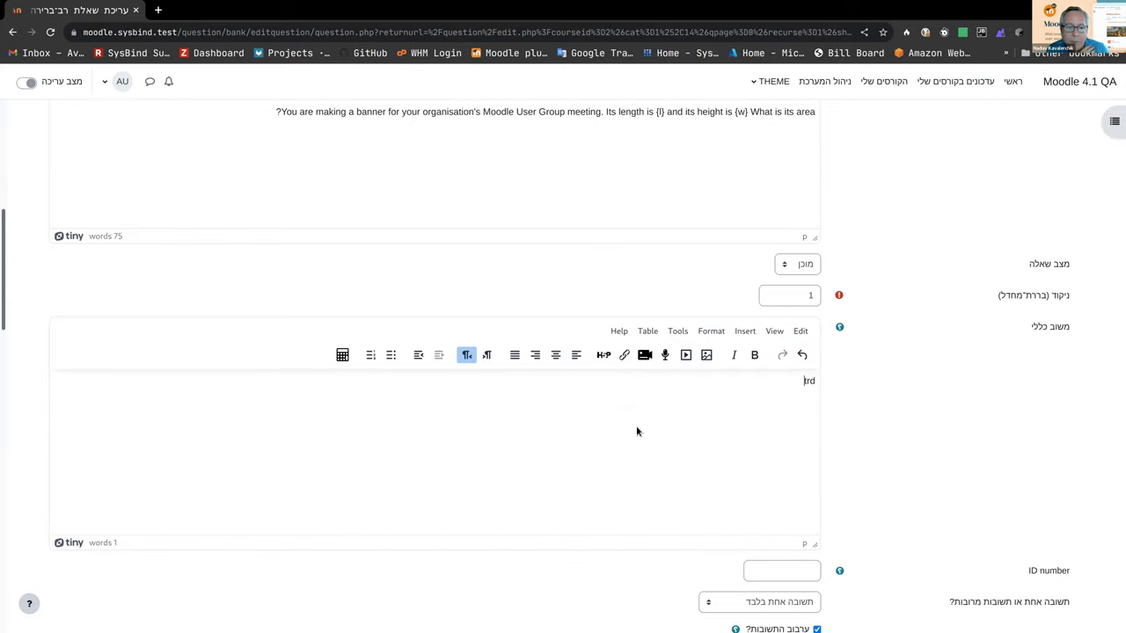
{"action": "key", "text": "BackSpace"}
{"action": "key", "text": "BackSpace"}
{"action": "key", "text": "BackSpace"}
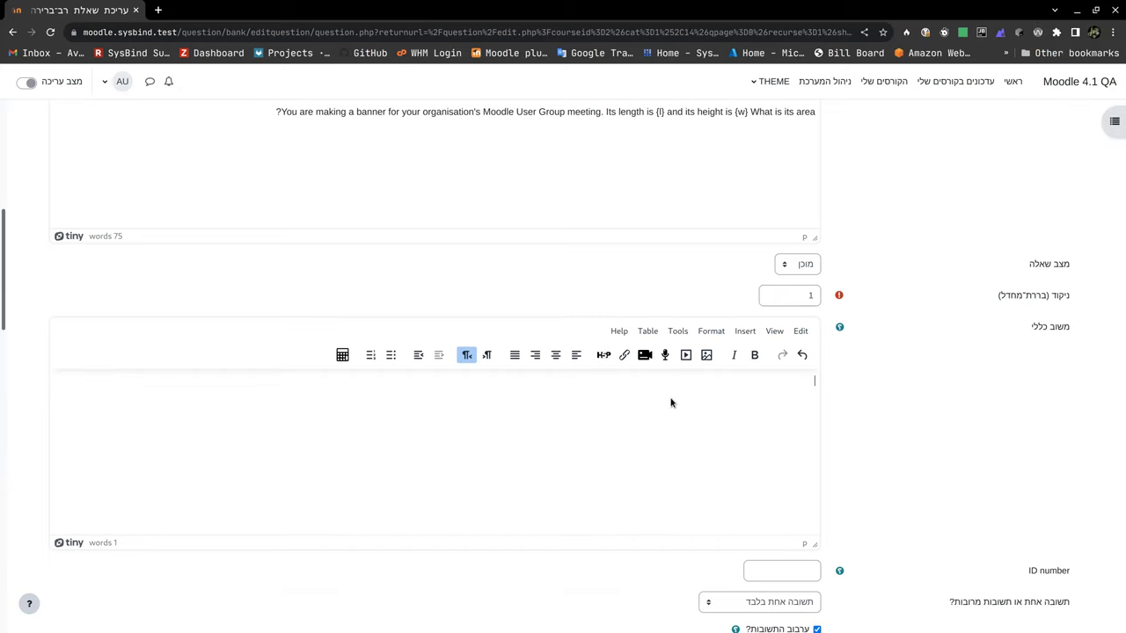
{"action": "type", "text": "test"}
Step: Expand the Combined feedback section and save the question
{"action": "scroll", "coordinate": [689, 442], "scroll_direction": "down", "scroll_amount": 5}
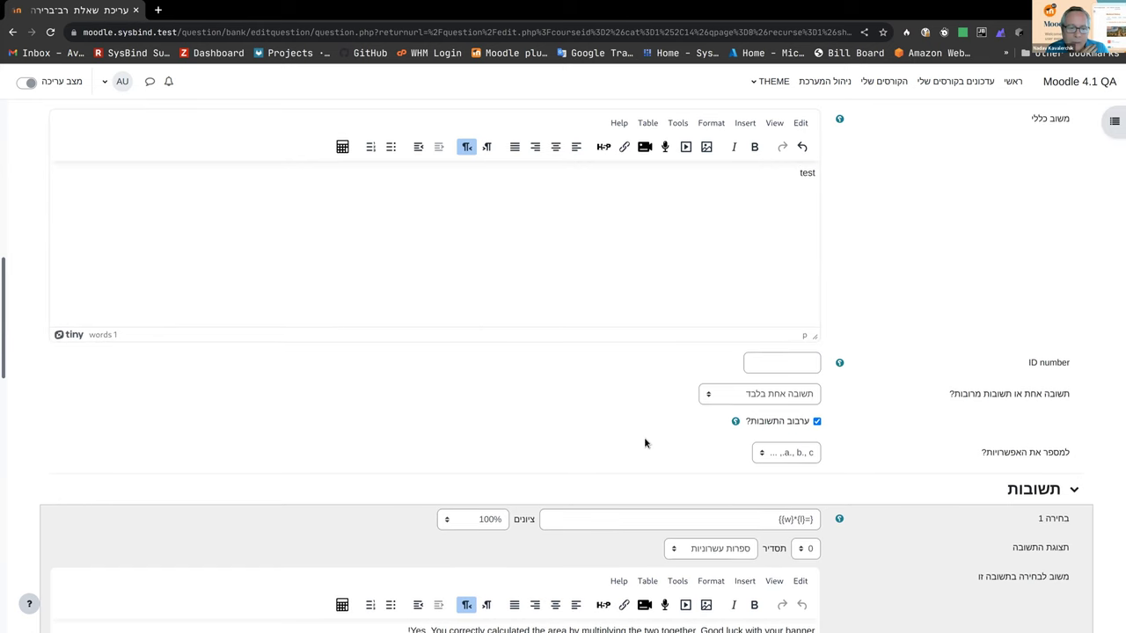
{"action": "scroll", "coordinate": [644, 440], "scroll_direction": "down", "scroll_amount": 4}
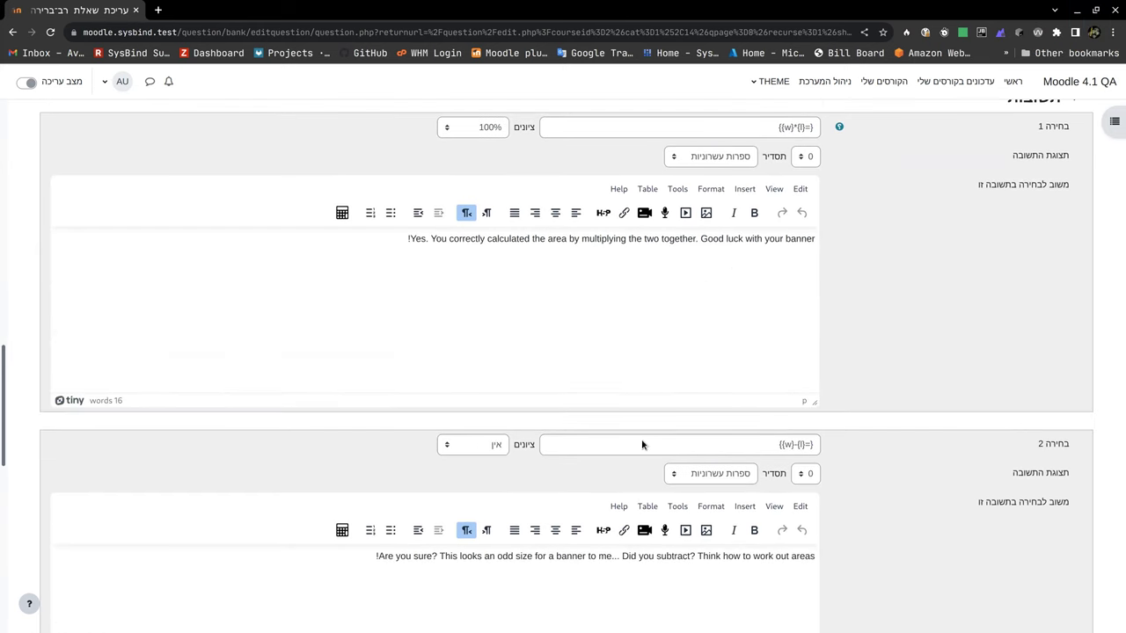
{"action": "scroll", "coordinate": [643, 445], "scroll_direction": "down", "scroll_amount": 4}
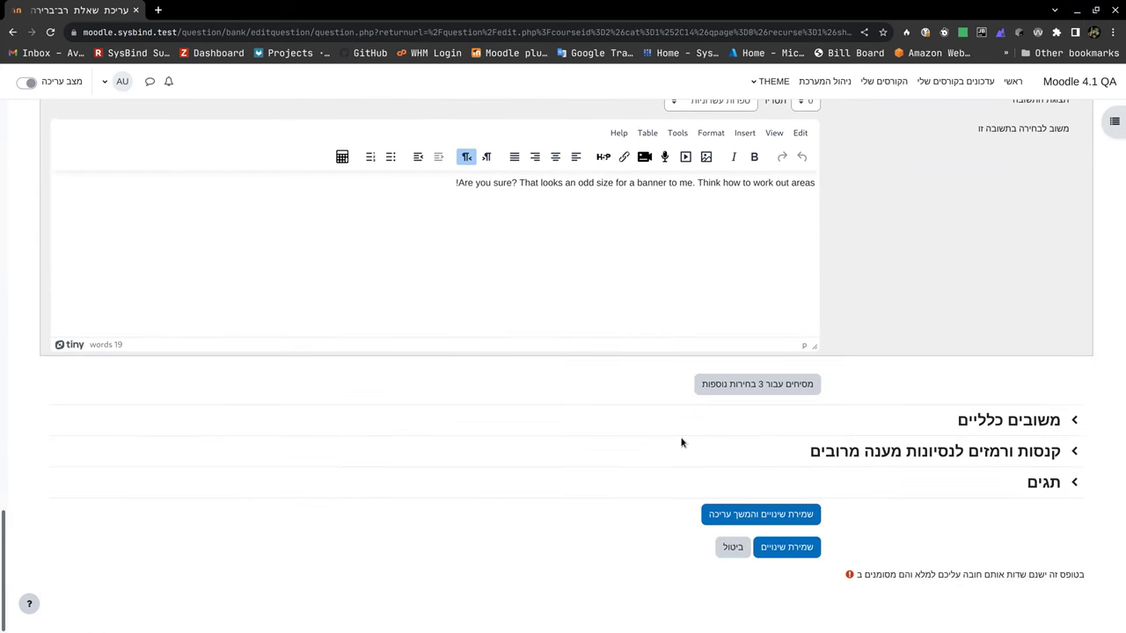
{"action": "left_click", "coordinate": [1075, 421]}
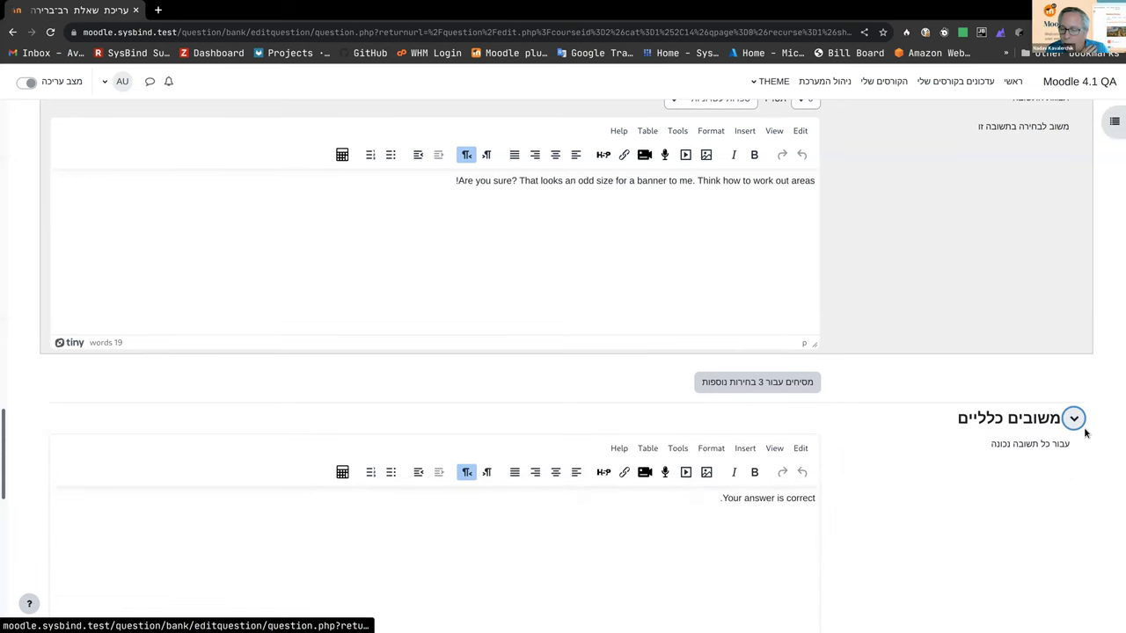
{"action": "scroll", "coordinate": [1084, 436], "scroll_direction": "down", "scroll_amount": 2}
{"action": "scroll", "coordinate": [1084, 436], "scroll_direction": "down", "scroll_amount": 9}
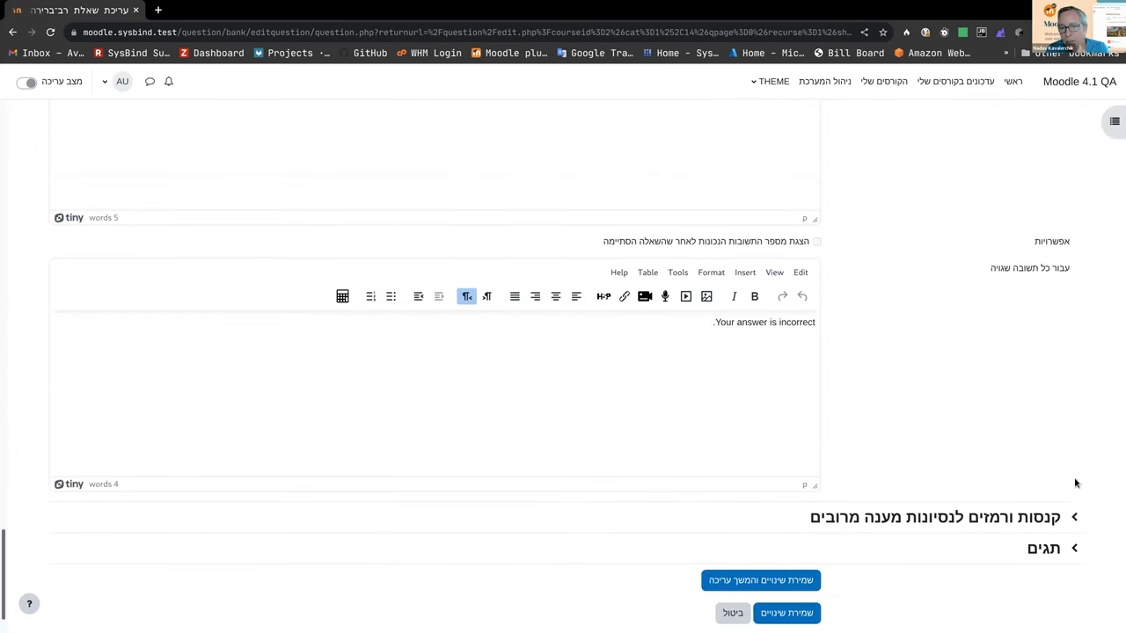
{"action": "left_click", "coordinate": [806, 618]}
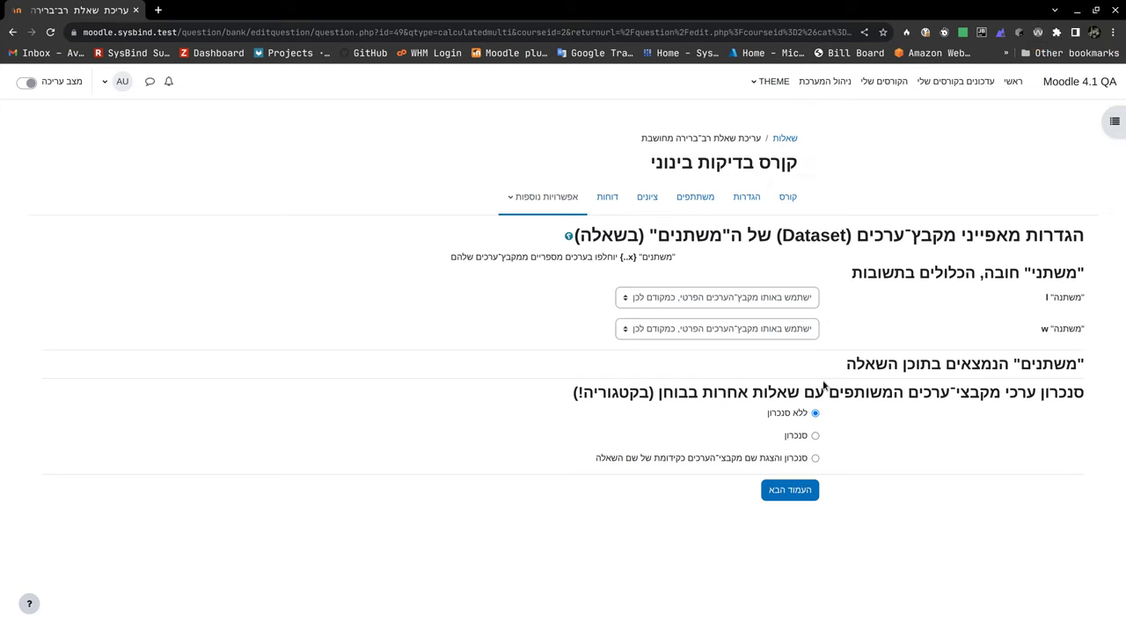
Step: Continue past the dataset definitions and save the dataset items, creating version v2
{"action": "left_click", "coordinate": [791, 490]}
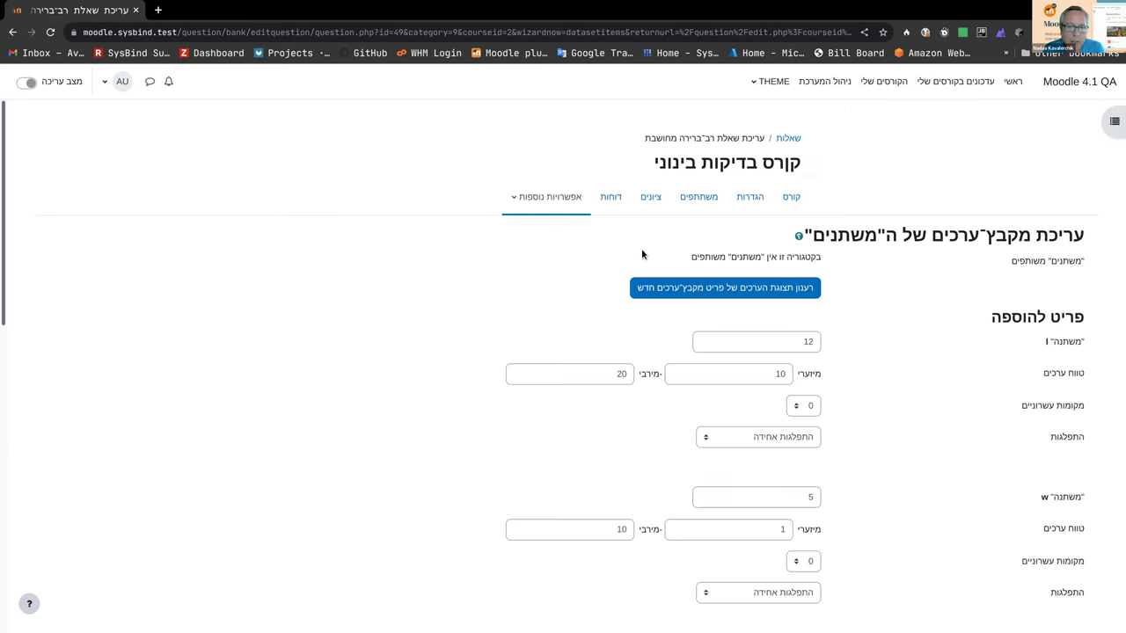
{"action": "scroll", "coordinate": [659, 315], "scroll_direction": "down", "scroll_amount": 6}
{"action": "scroll", "coordinate": [658, 315], "scroll_direction": "down", "scroll_amount": 2}
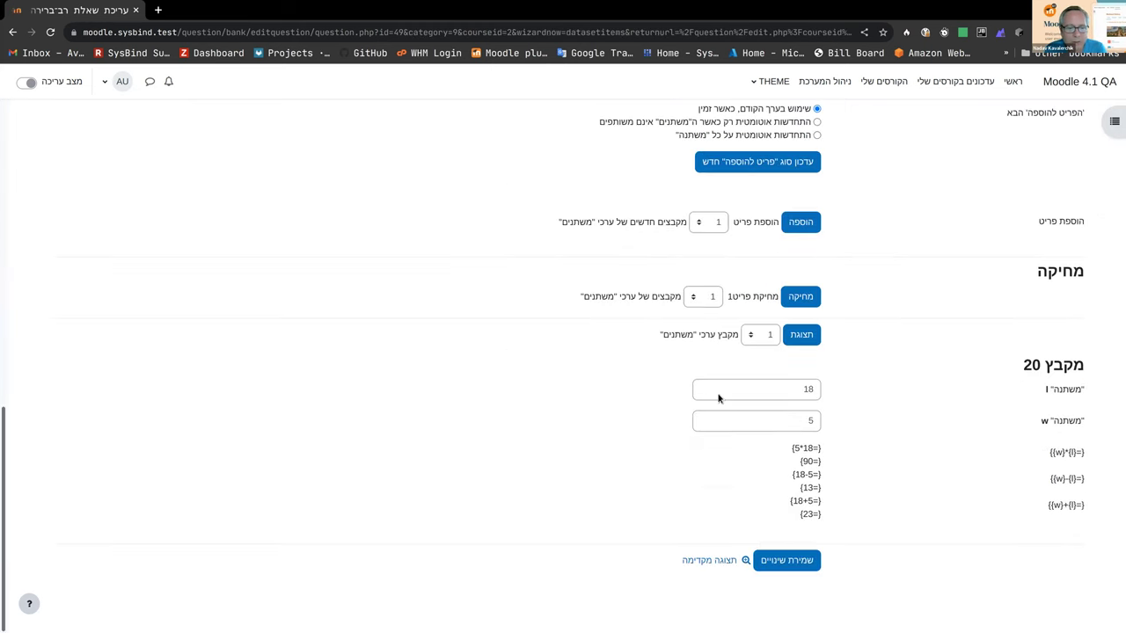
{"action": "left_click", "coordinate": [775, 562]}
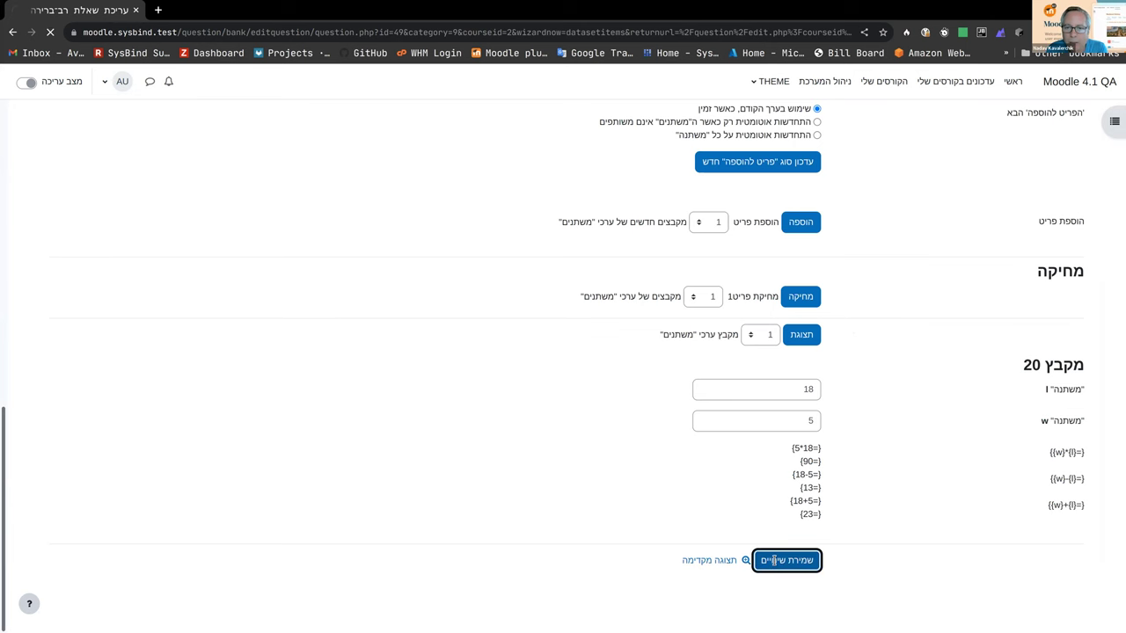
{"action": "scroll", "coordinate": [730, 452], "scroll_direction": "down", "scroll_amount": 2}
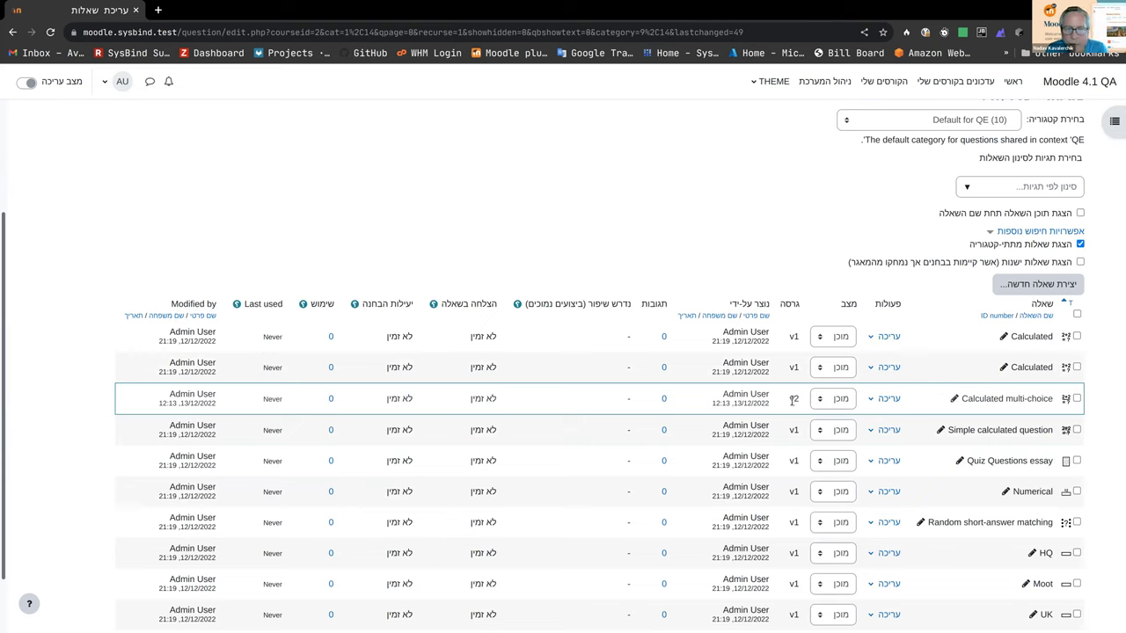
Step: Review Calculated multi-choice's actions and its v2 version in the list, then open the page selector
{"action": "left_click", "coordinate": [883, 399]}
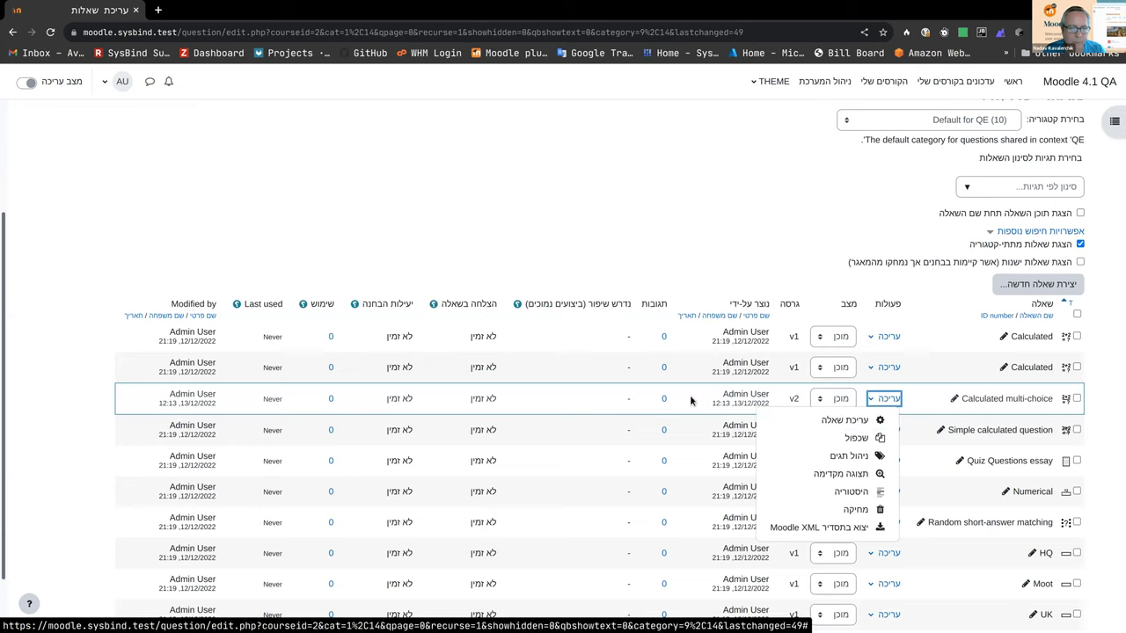
{"action": "left_click", "coordinate": [611, 398]}
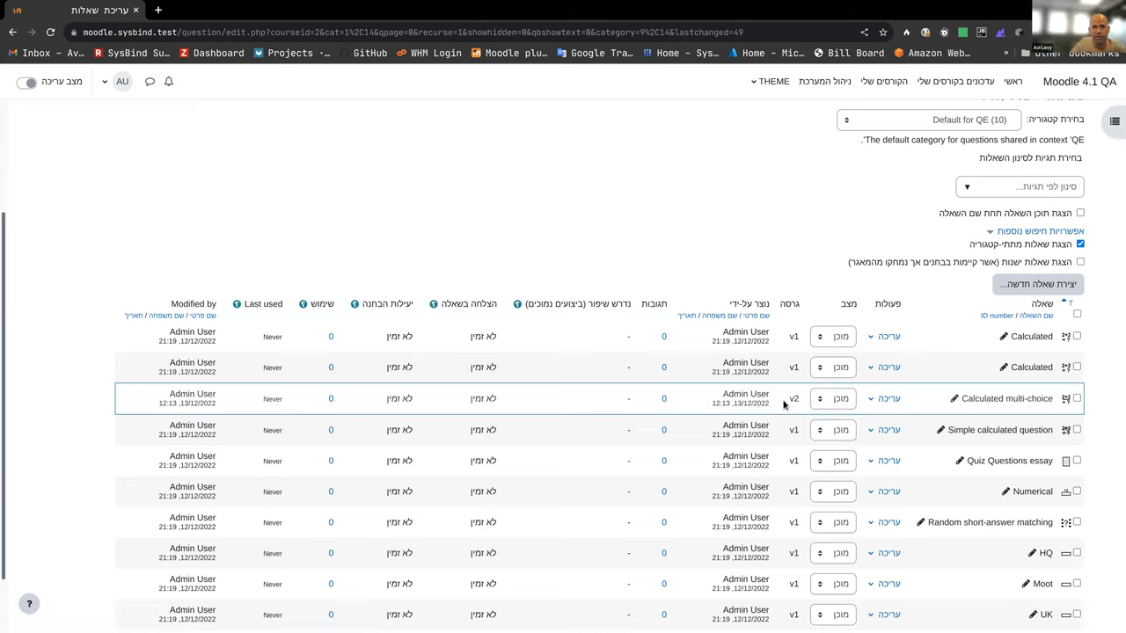
{"action": "double_click", "coordinate": [796, 400]}
{"action": "left_click_drag", "start_coordinate": [799, 400], "coordinate": [803, 400]}
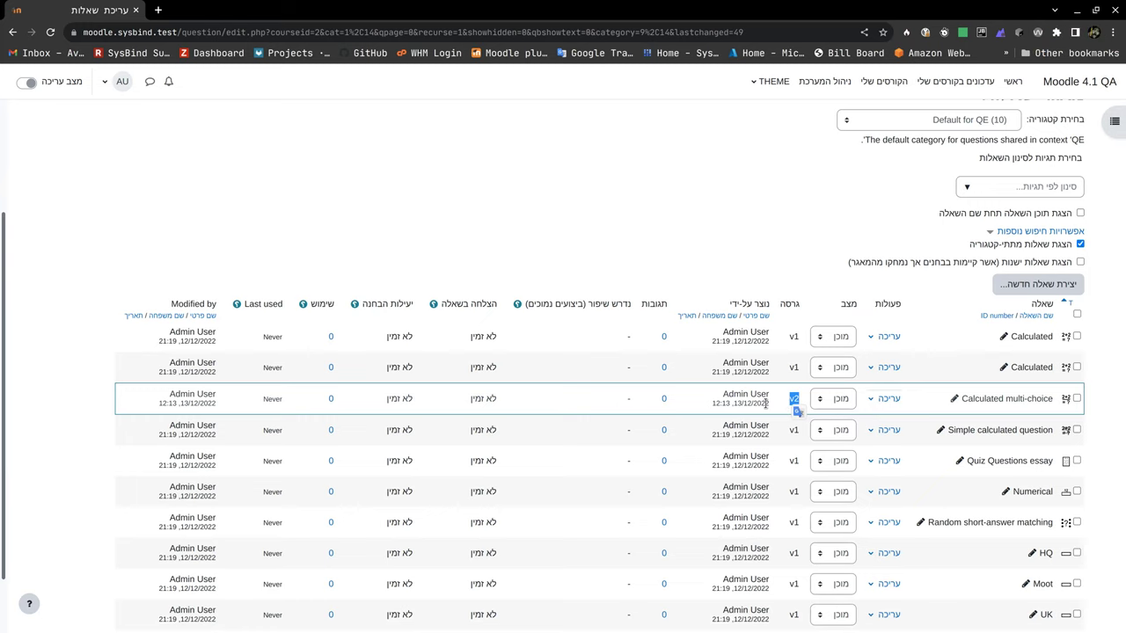
{"action": "scroll", "coordinate": [596, 400], "scroll_direction": "down", "scroll_amount": 2}
{"action": "left_click", "coordinate": [724, 582]}
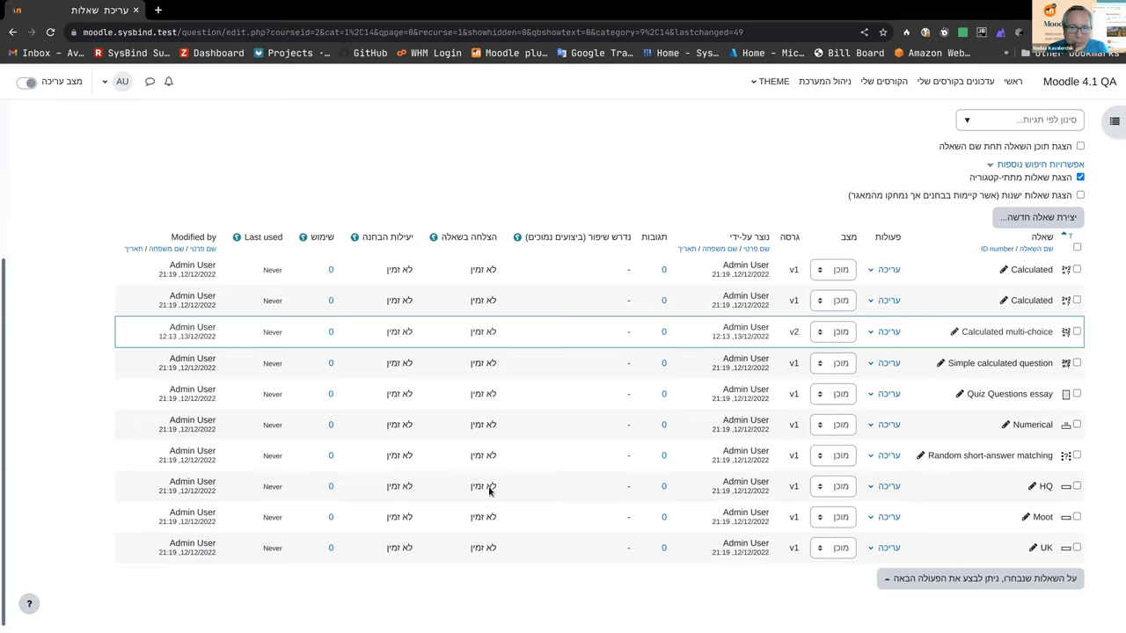
{"action": "scroll", "coordinate": [489, 491], "scroll_direction": "up", "scroll_amount": 3}
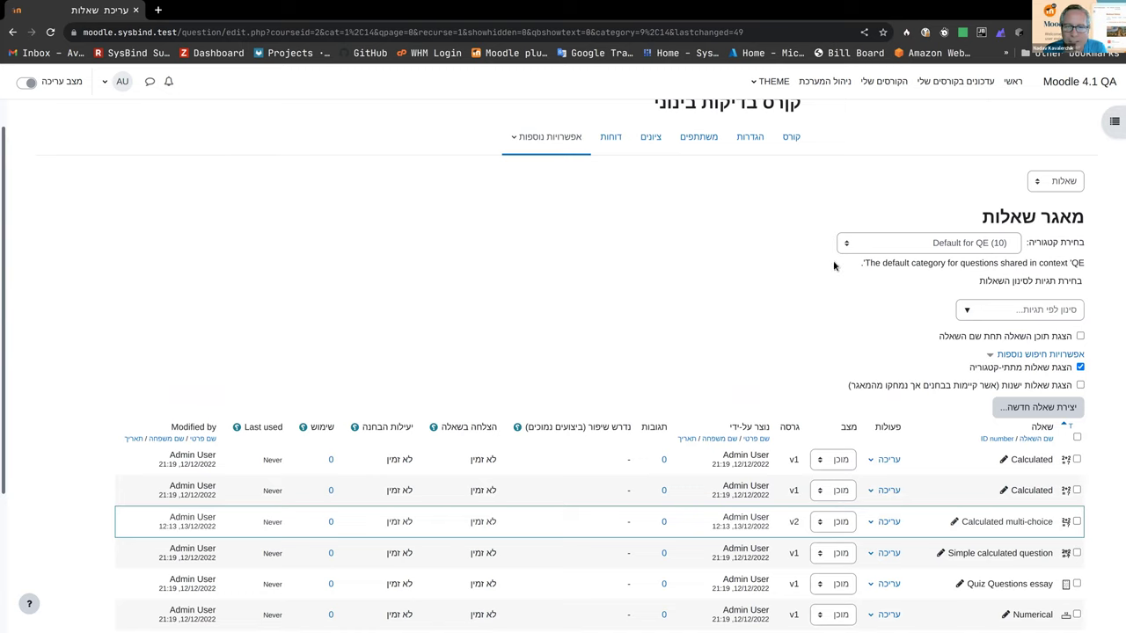
{"action": "left_click", "coordinate": [1065, 182]}
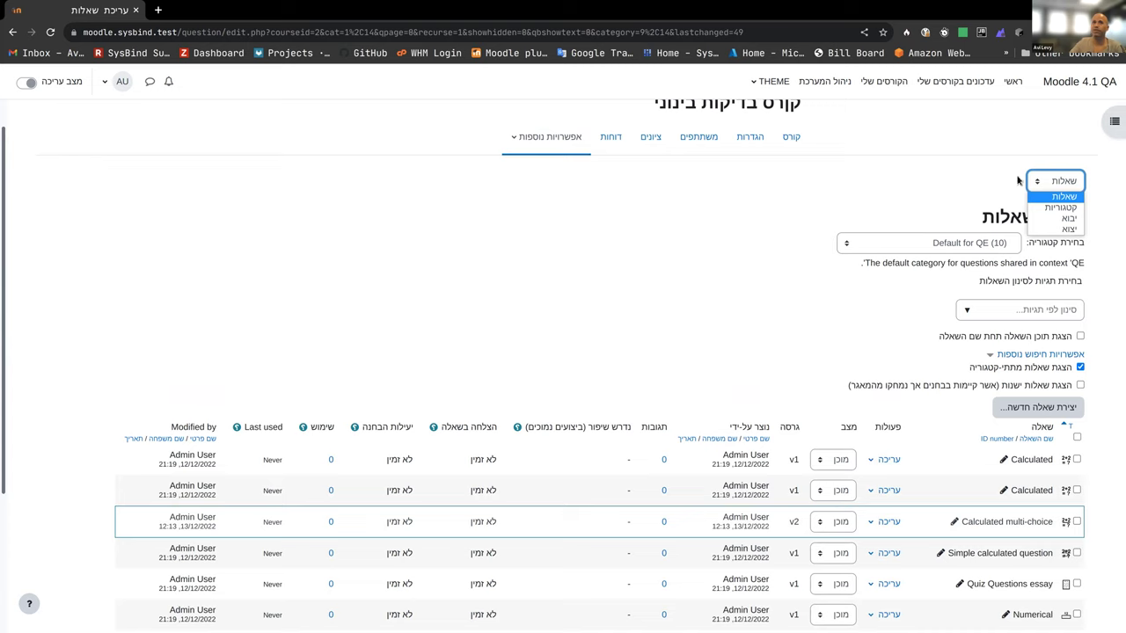
Step: Visit the question Categories and Export pages, then go to the course reuse Import page
{"action": "left_click", "coordinate": [1068, 207]}
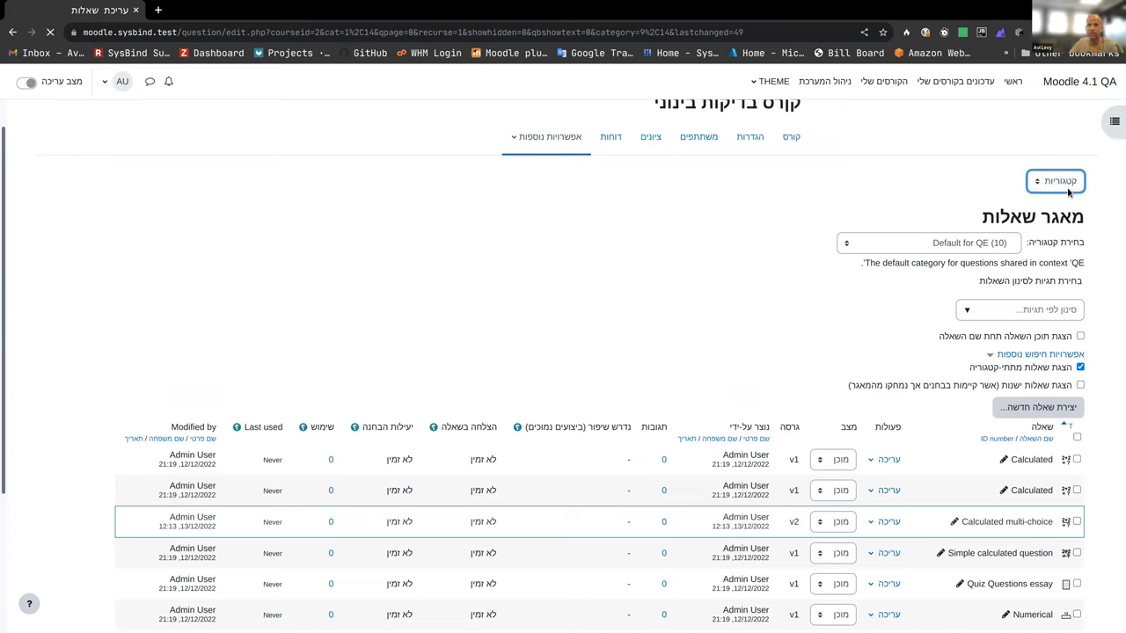
{"action": "left_click", "coordinate": [1065, 220]}
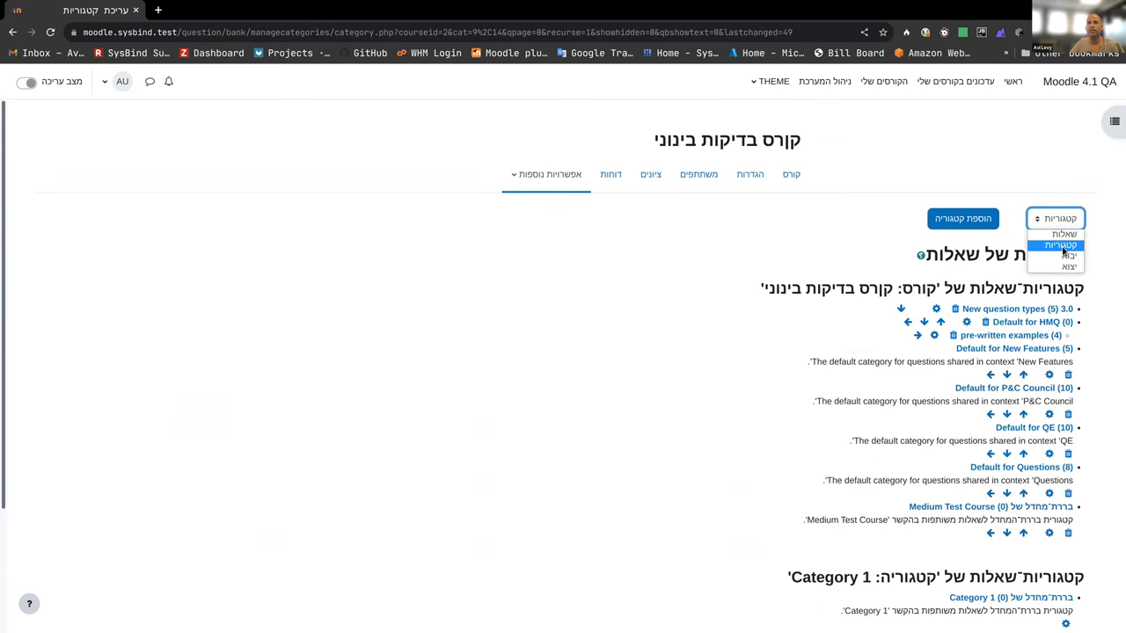
{"action": "left_click", "coordinate": [1061, 266]}
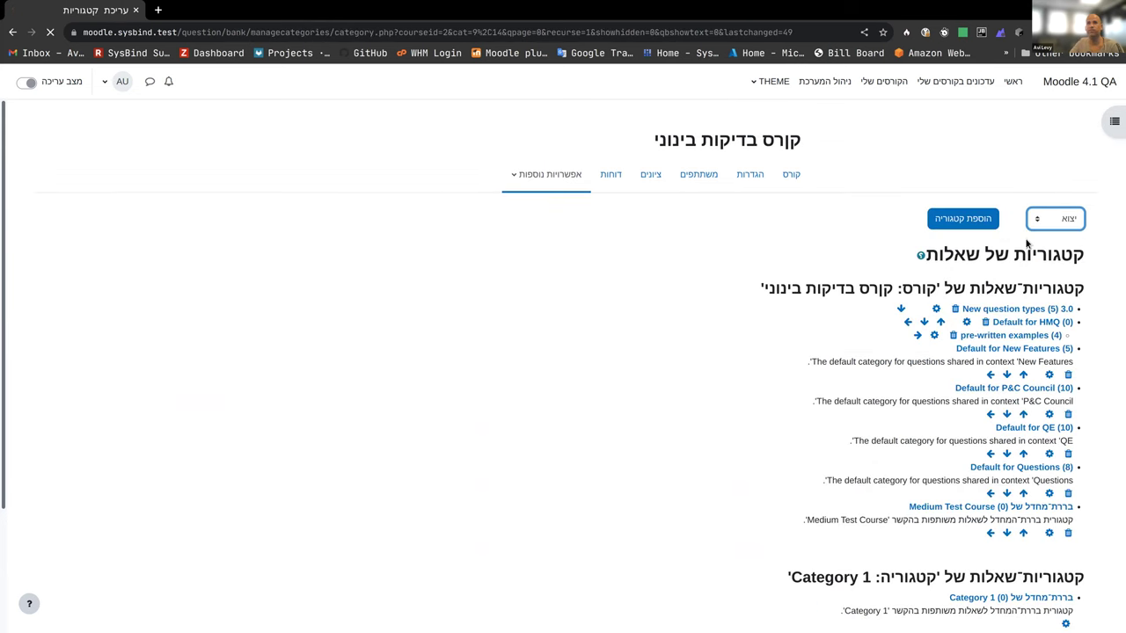
{"action": "left_click", "coordinate": [525, 181]}
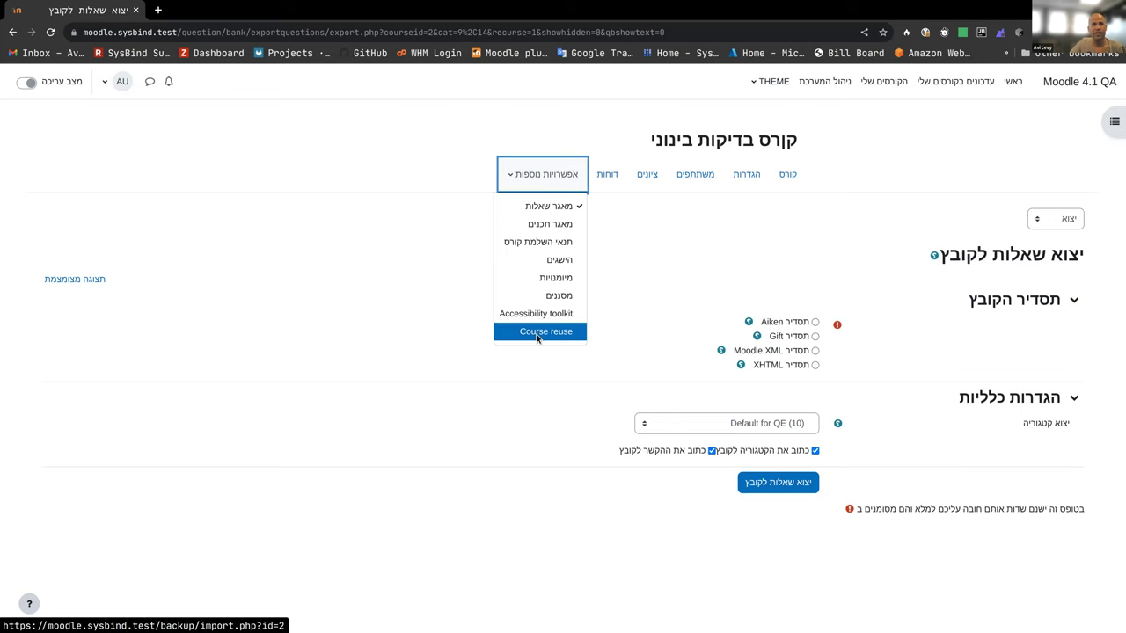
{"action": "left_click", "coordinate": [537, 334]}
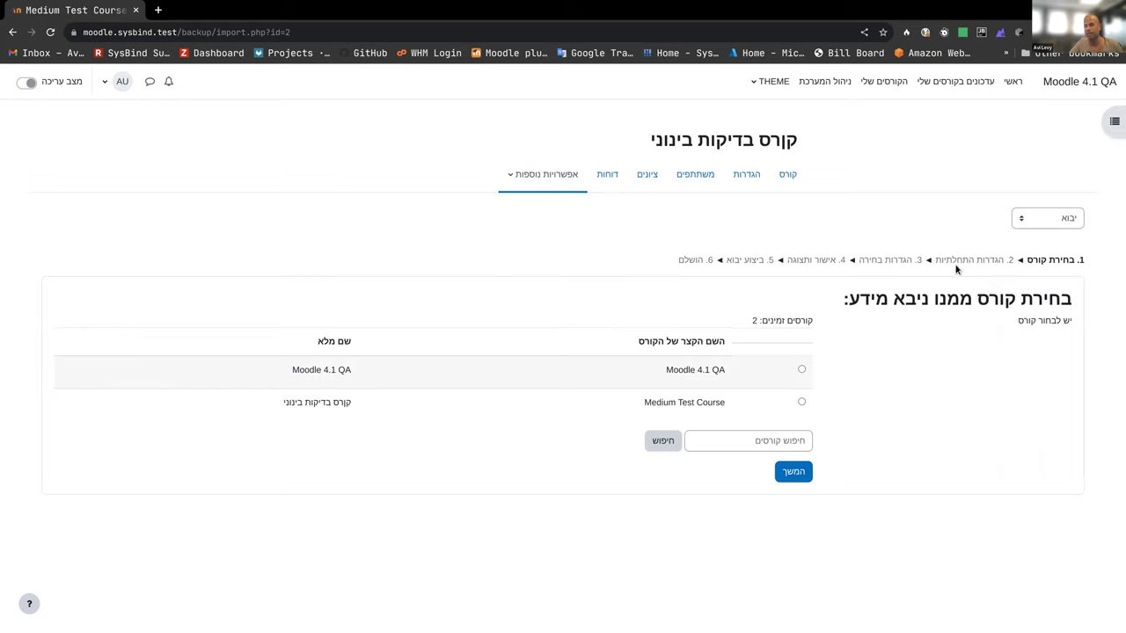
Step: View the course Backup settings, then go to the Participants page listing 1003 participants
{"action": "left_click", "coordinate": [1045, 218]}
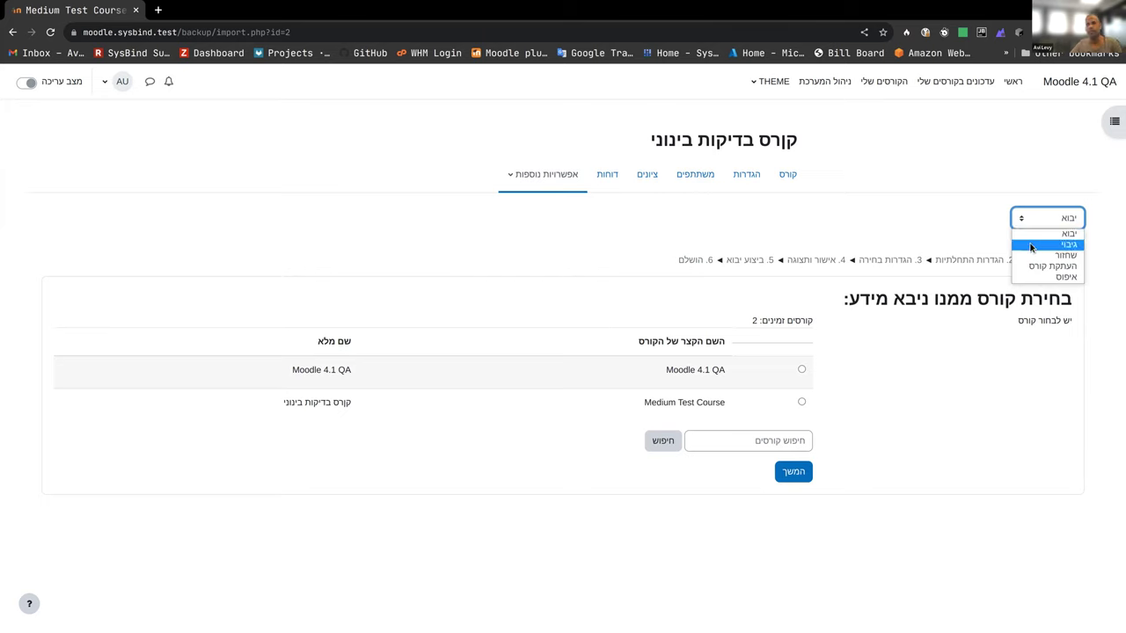
{"action": "left_click", "coordinate": [1032, 245]}
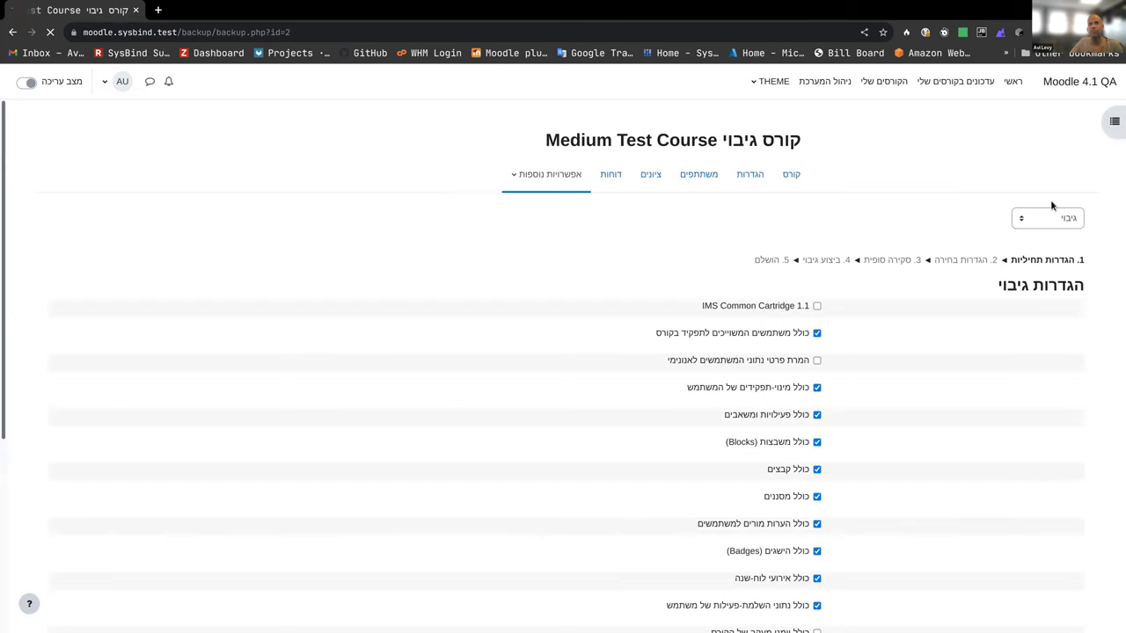
{"action": "left_click", "coordinate": [1013, 219]}
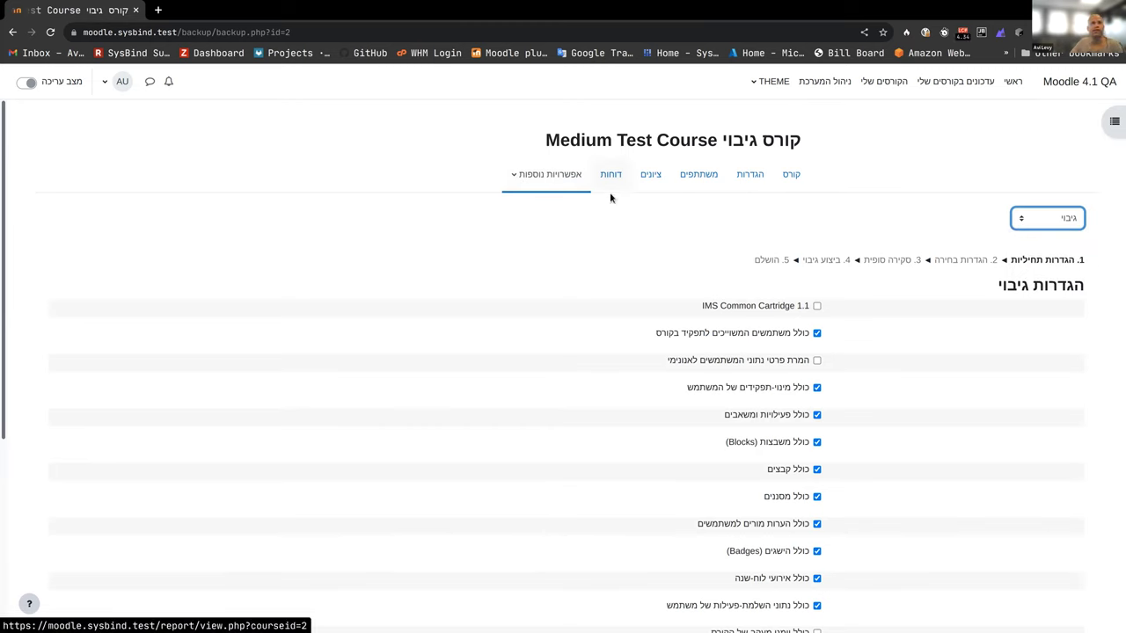
{"action": "left_click", "coordinate": [517, 176]}
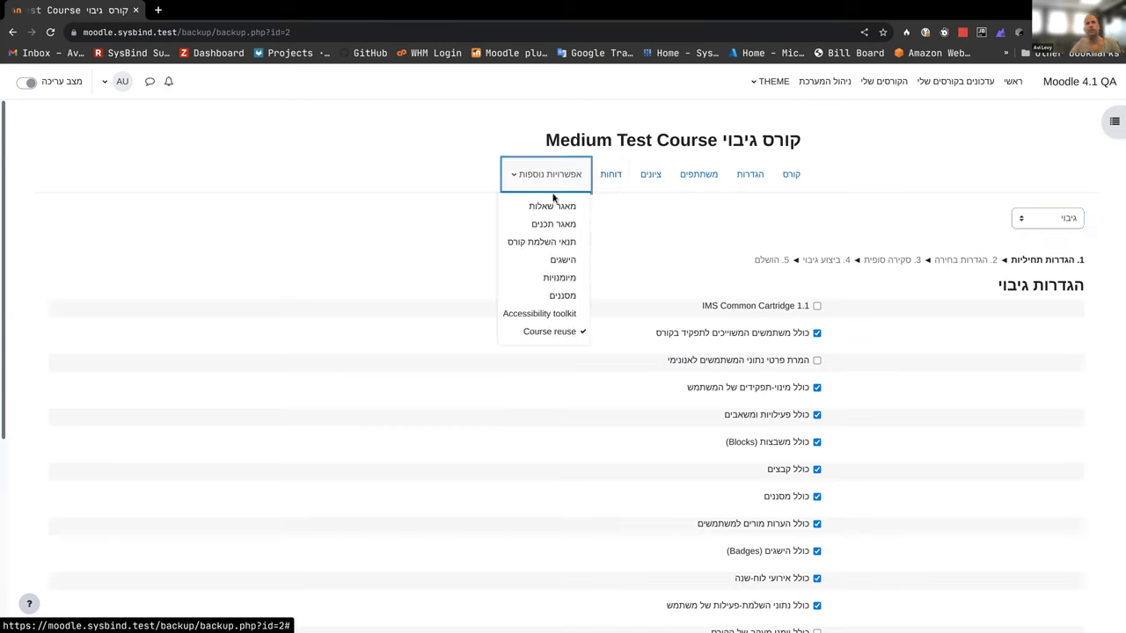
{"action": "left_click", "coordinate": [692, 175]}
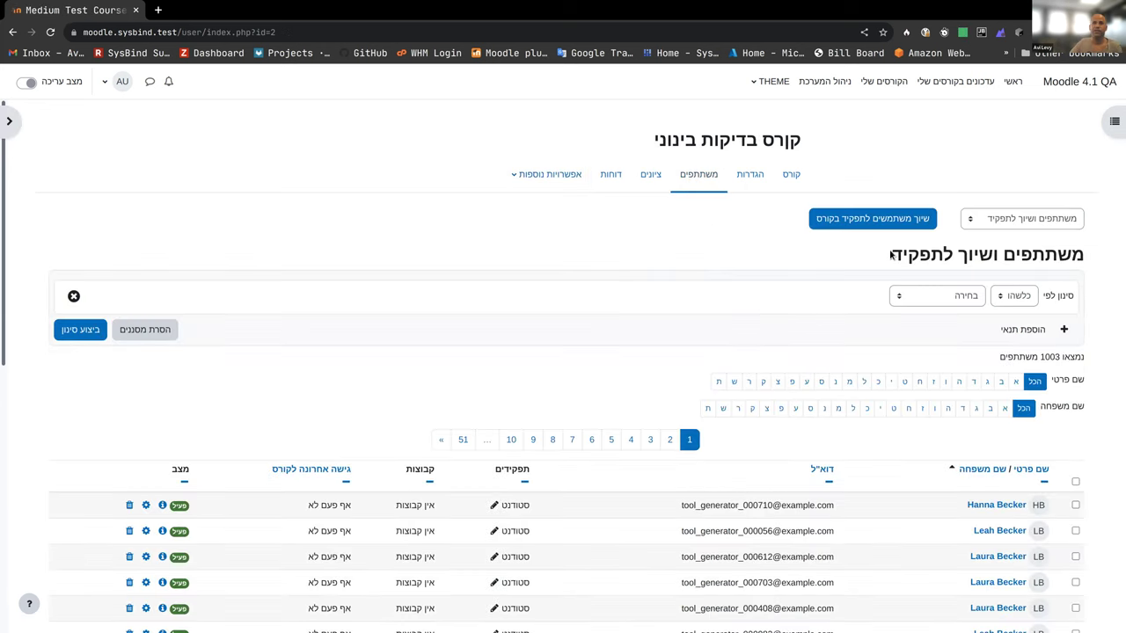
{"action": "left_click", "coordinate": [1025, 220]}
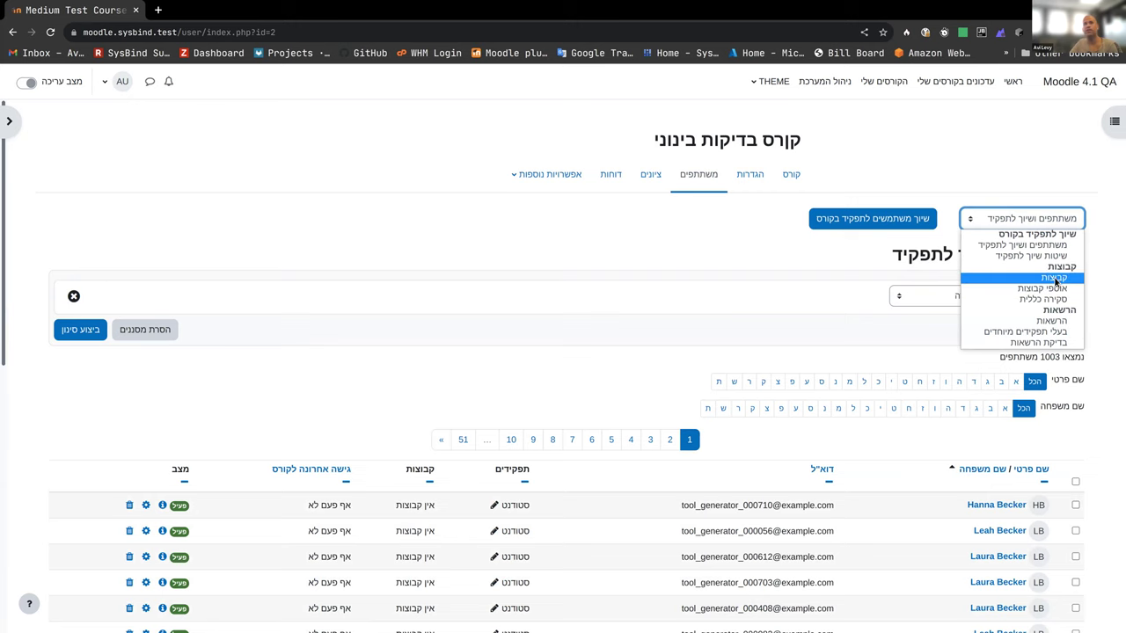
{"action": "left_click", "coordinate": [724, 241]}
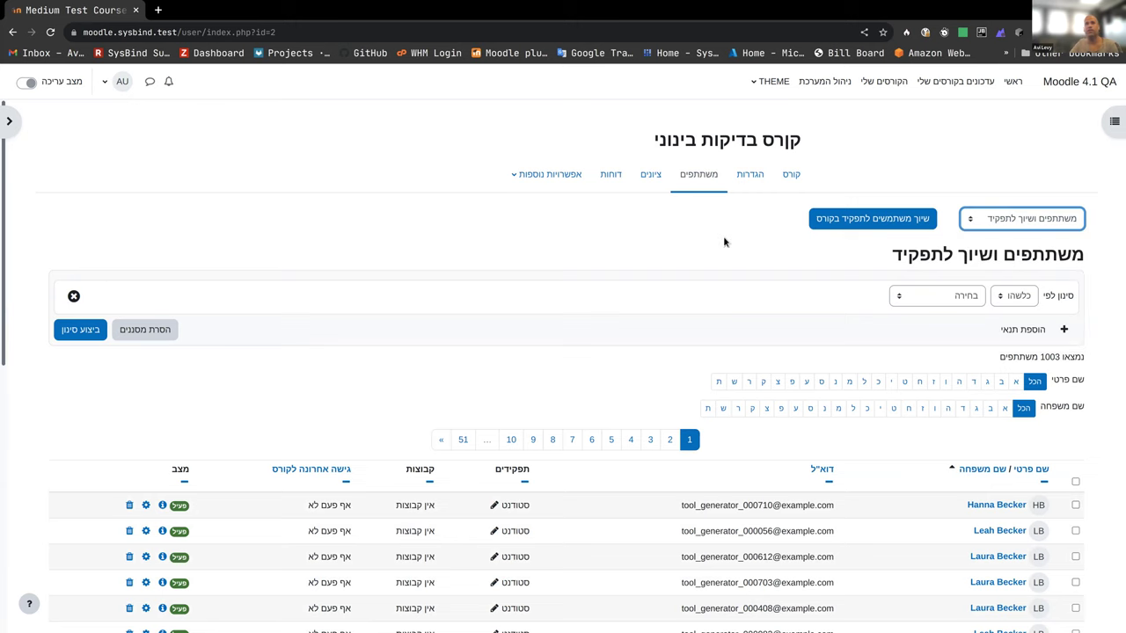
{"action": "left_click", "coordinate": [828, 220]}
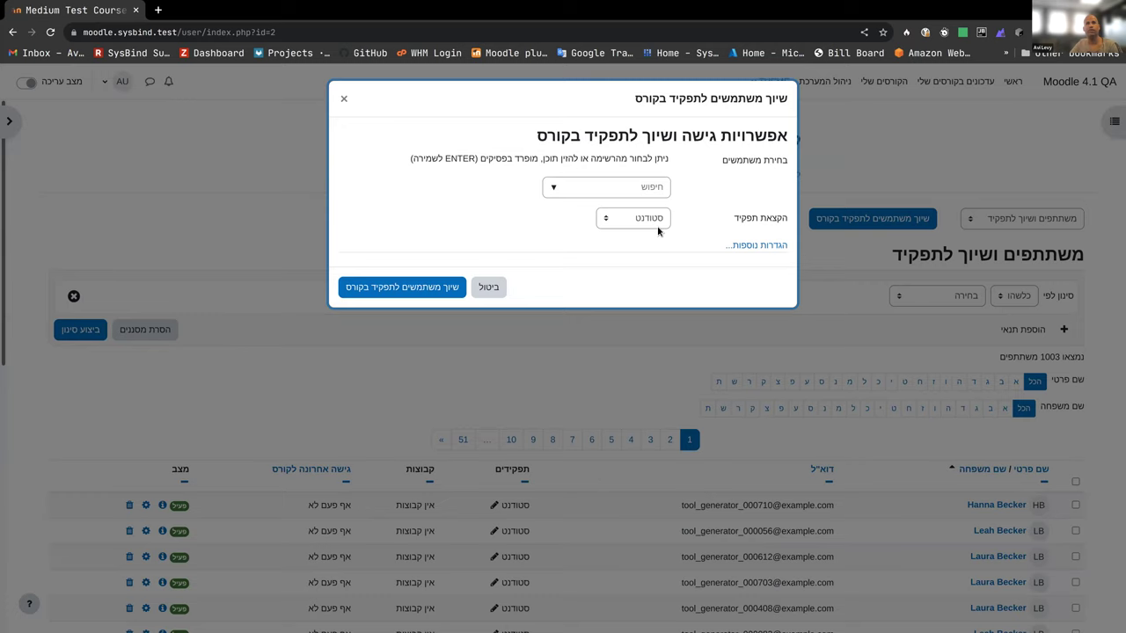
{"action": "left_click", "coordinate": [623, 189]}
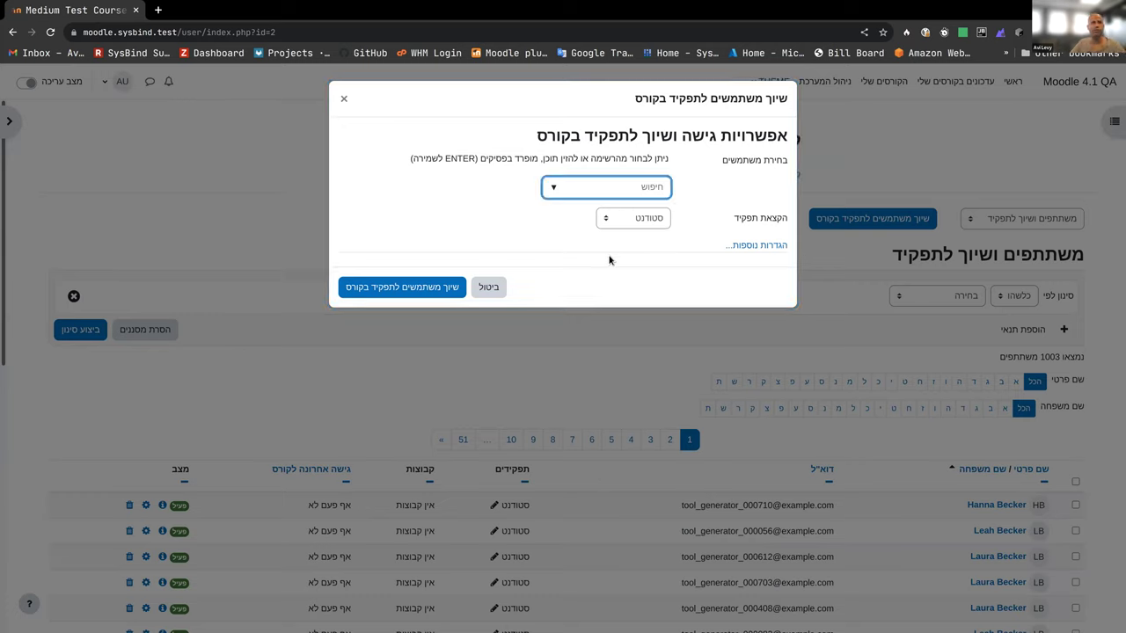
{"action": "left_click", "coordinate": [623, 230]}
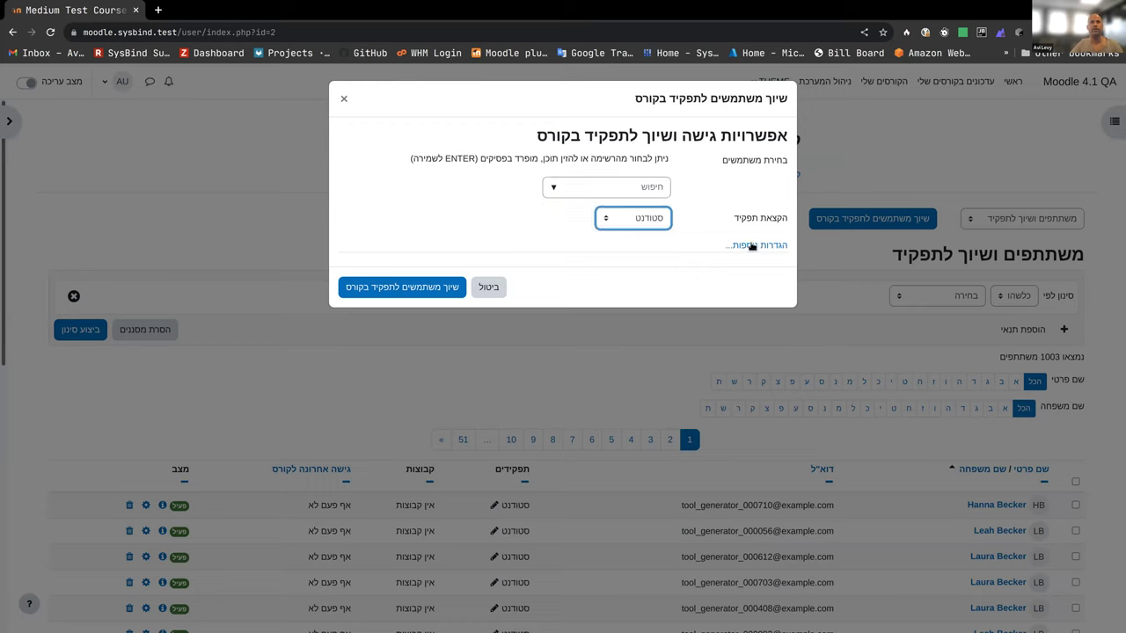
{"action": "left_click", "coordinate": [744, 248]}
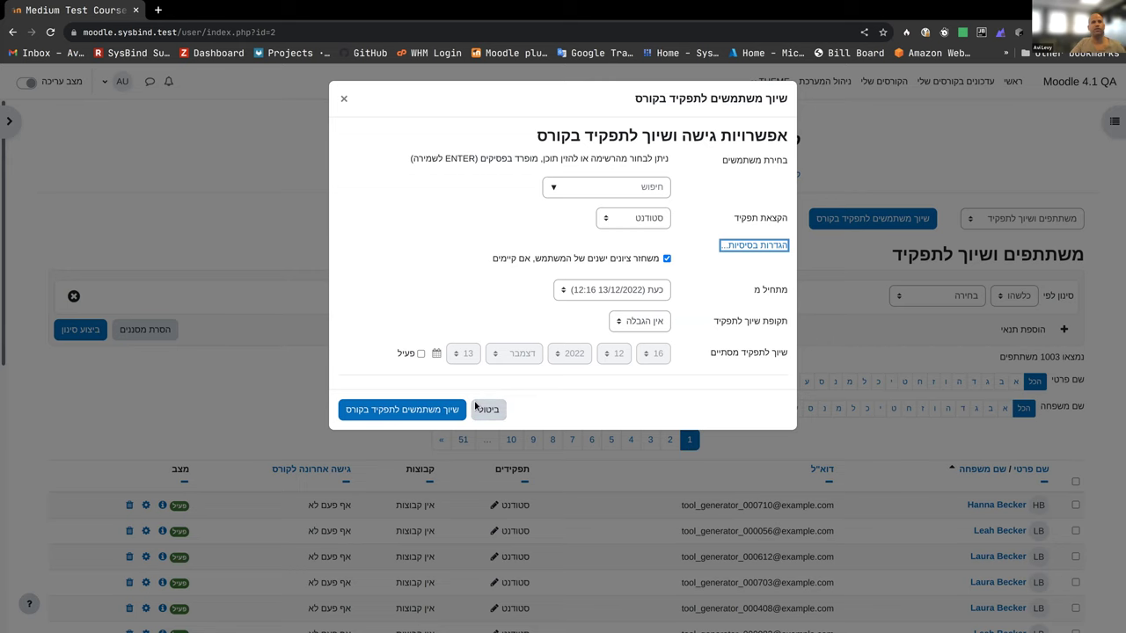
{"action": "left_click", "coordinate": [346, 98]}
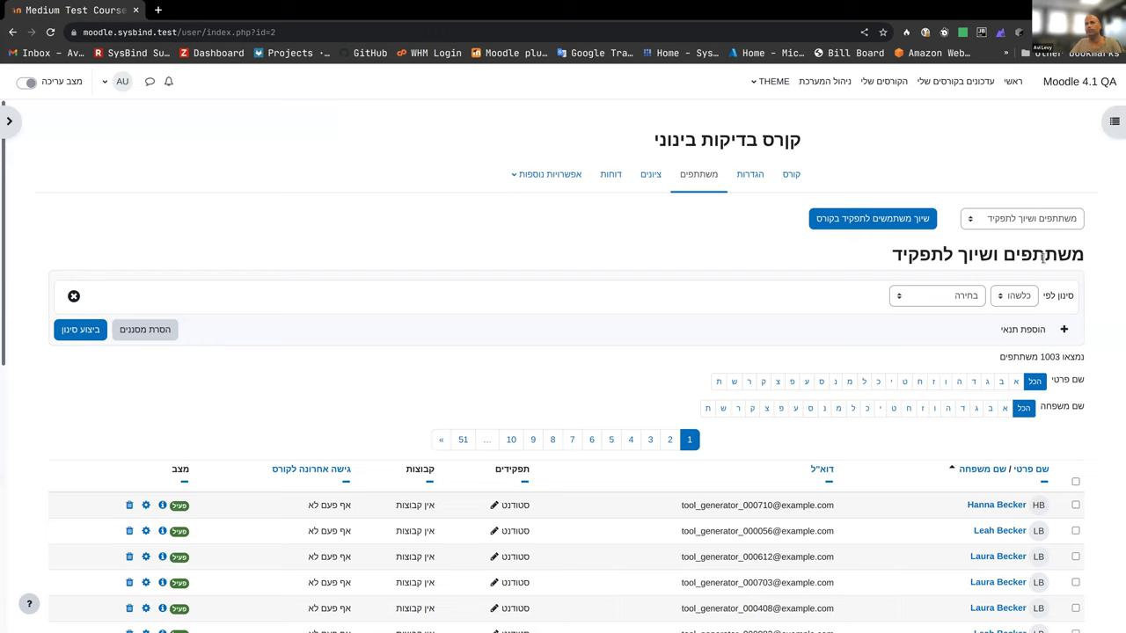
{"action": "triple_click", "coordinate": [1042, 256]}
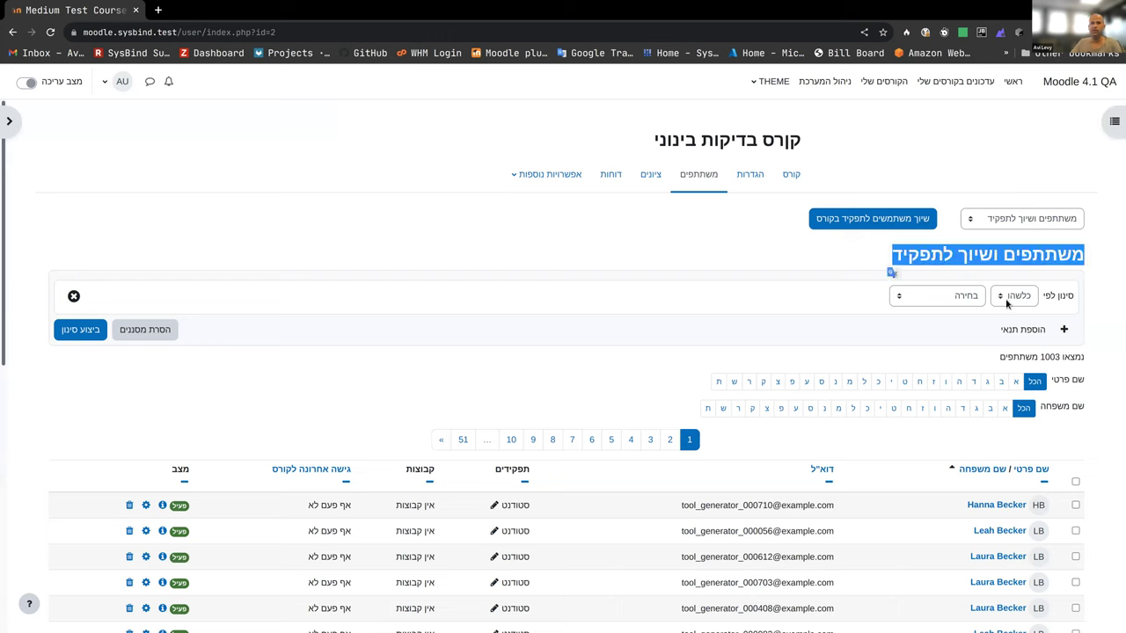
{"action": "left_click", "coordinate": [941, 297]}
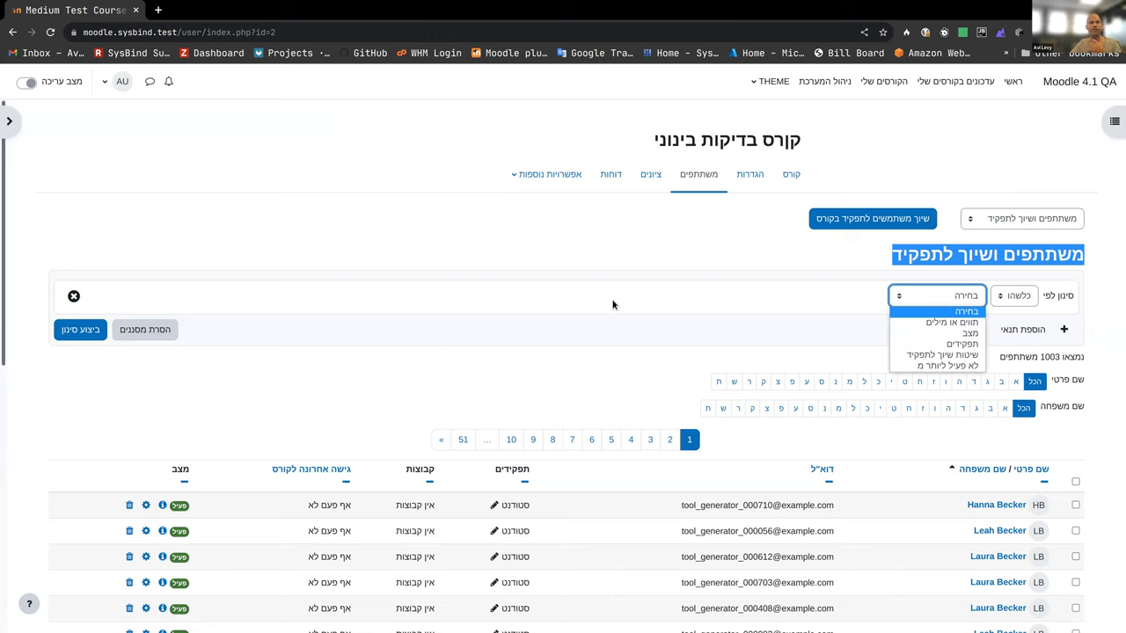
{"action": "left_click", "coordinate": [1059, 424]}
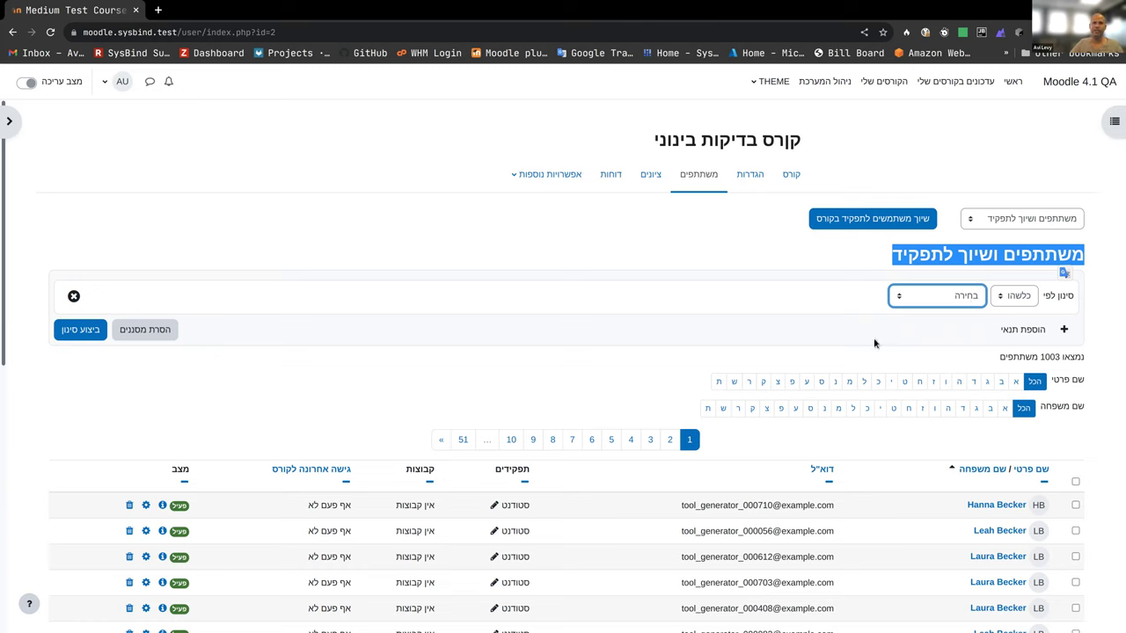
{"action": "left_click", "coordinate": [1036, 329]}
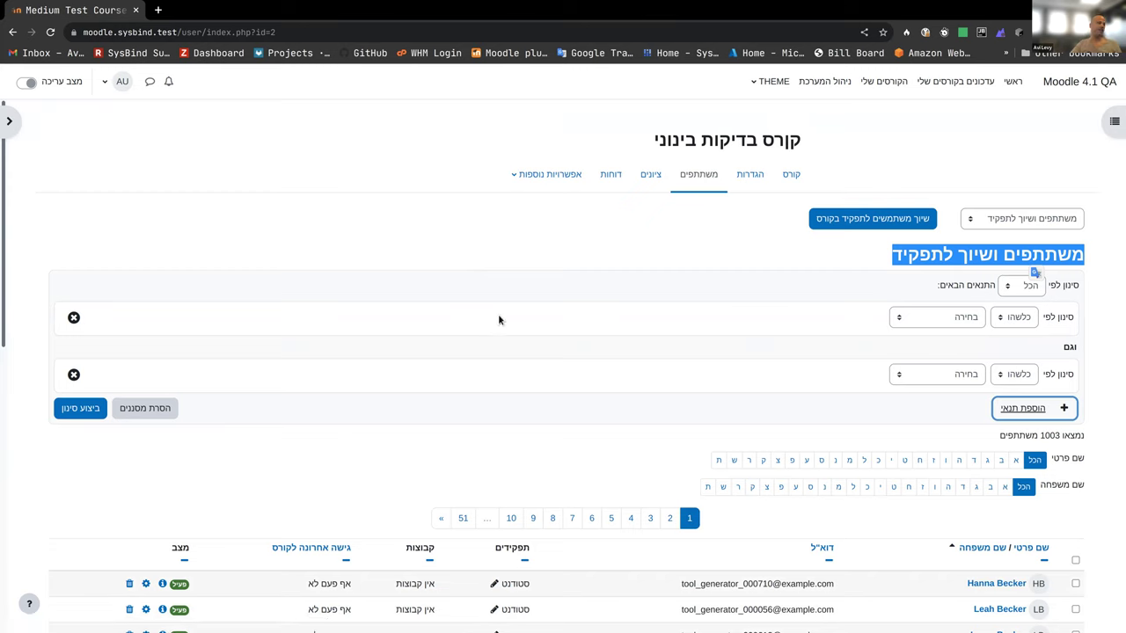
{"action": "left_click", "coordinate": [74, 376]}
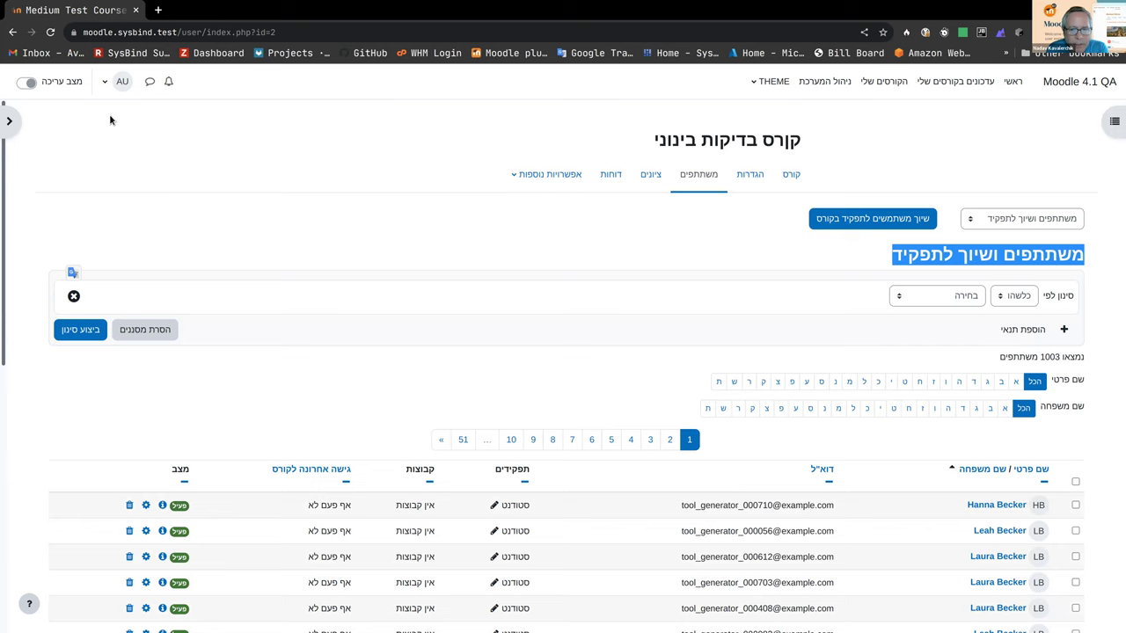
Step: Return to the course and browse the course index, toggling section יחידת־הוראה 1
{"action": "left_click", "coordinate": [785, 176]}
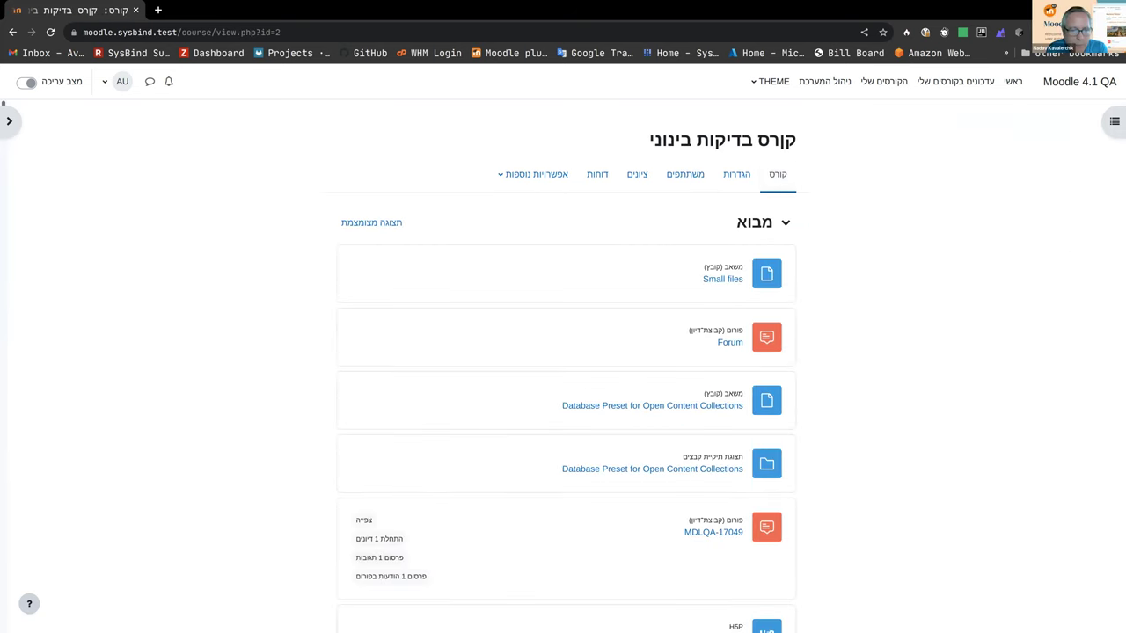
{"action": "left_click", "coordinate": [1109, 127]}
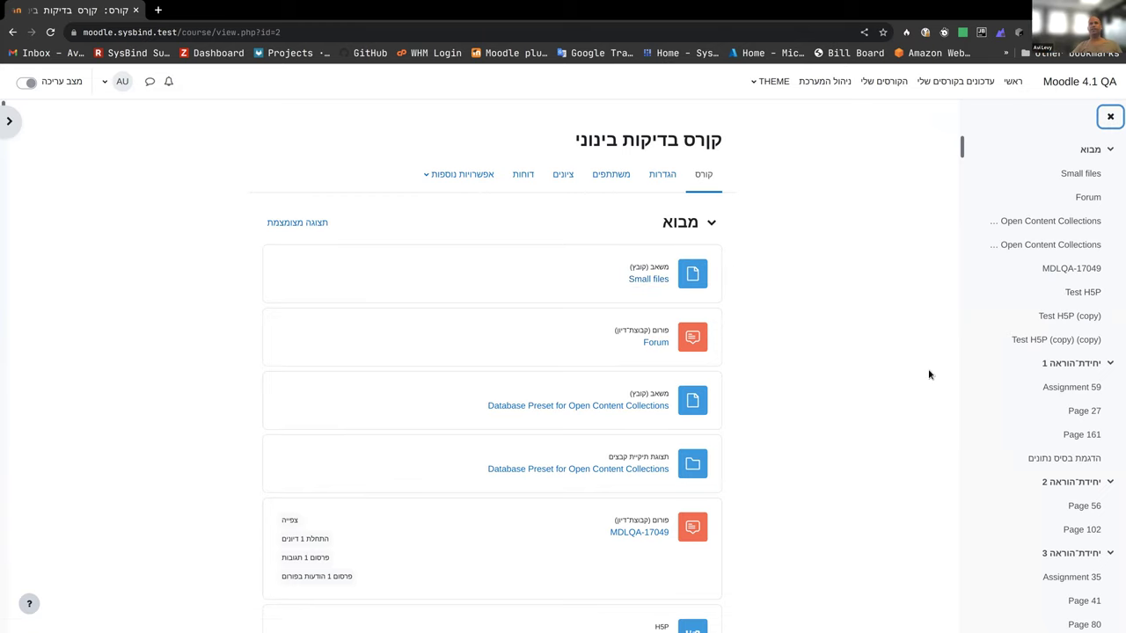
{"action": "scroll", "coordinate": [774, 327], "scroll_direction": "down", "scroll_amount": 3}
{"action": "scroll", "coordinate": [774, 330], "scroll_direction": "down", "scroll_amount": 6}
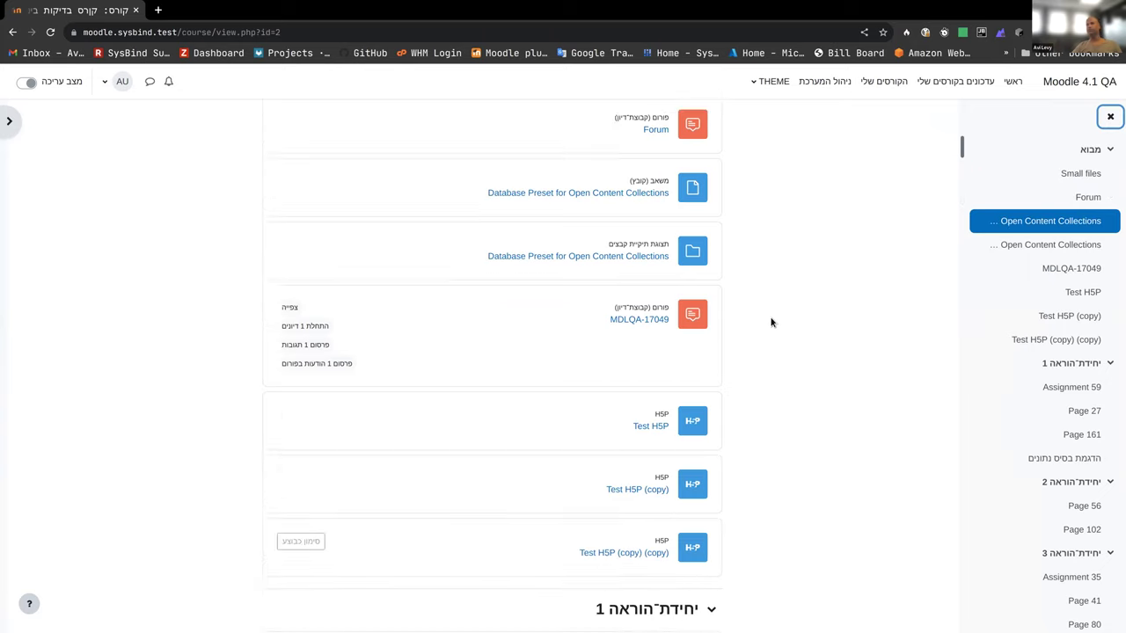
{"action": "scroll", "coordinate": [763, 321], "scroll_direction": "down", "scroll_amount": 3}
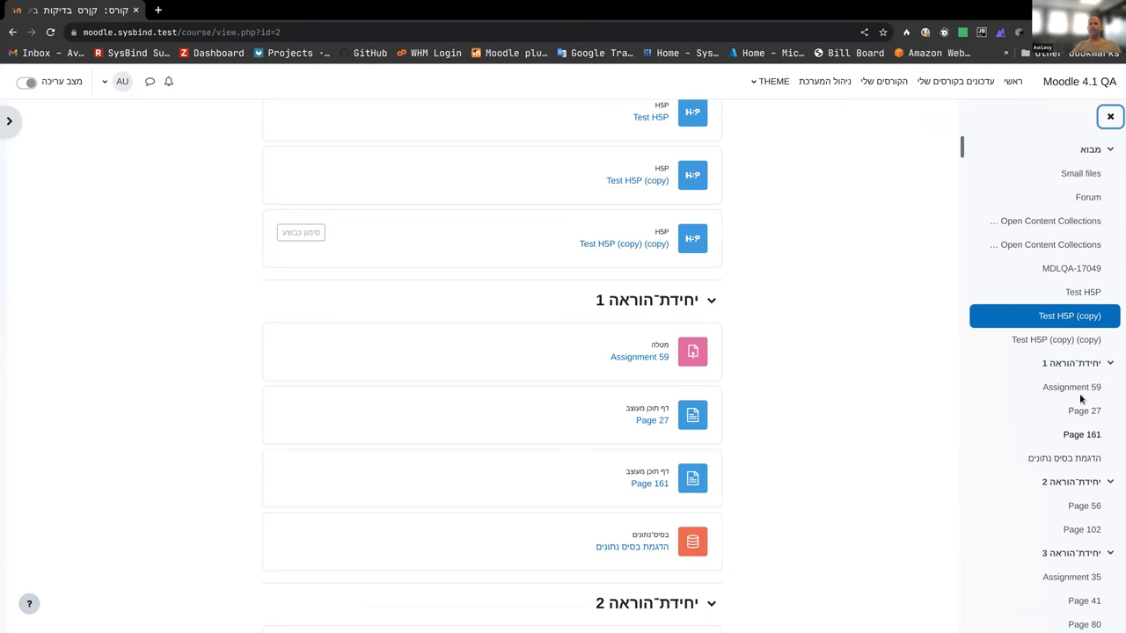
{"action": "left_click", "coordinate": [1111, 363]}
{"action": "left_click", "coordinate": [1111, 363]}
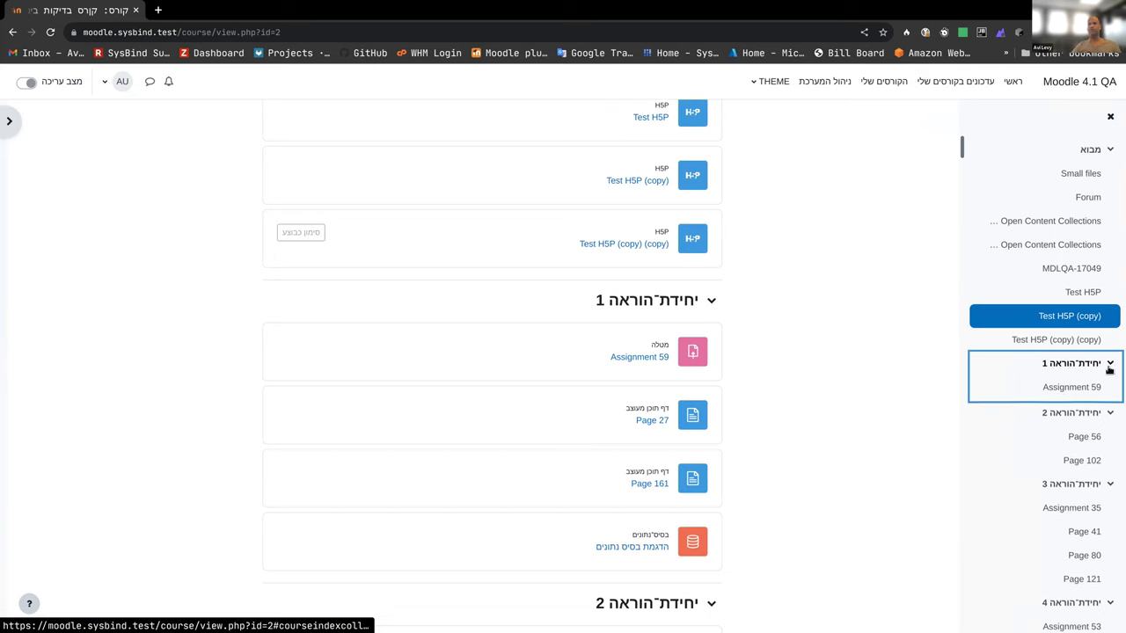
Step: Open the MDLQA-17049 forum, reload it, then return to the Medium Test Course page
{"action": "left_click", "coordinate": [1074, 269]}
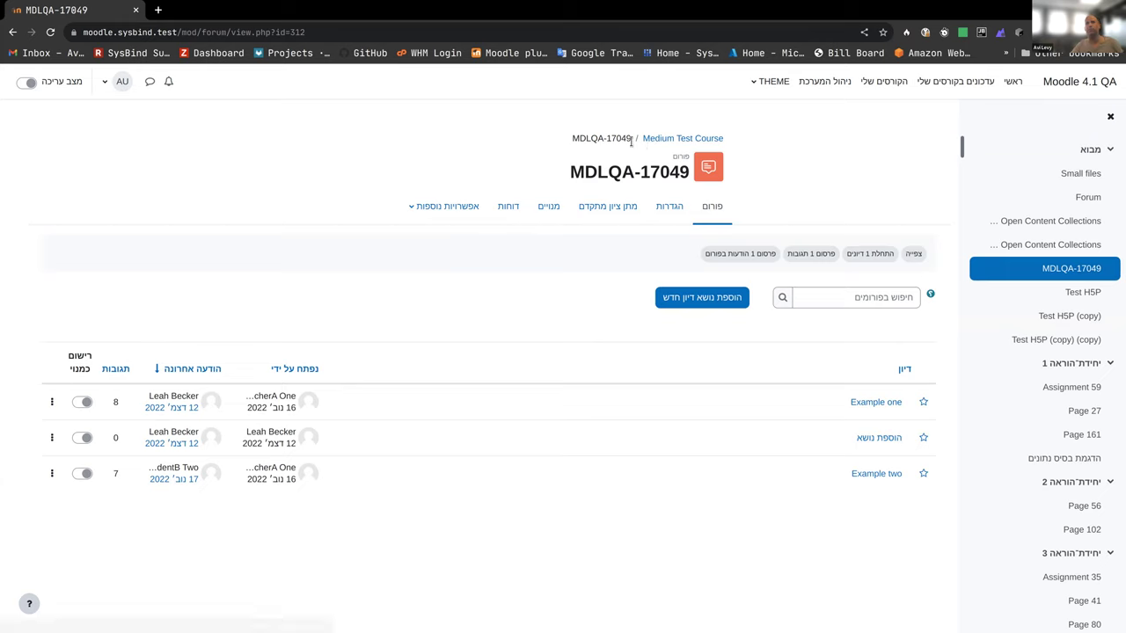
{"action": "left_click", "coordinate": [714, 215]}
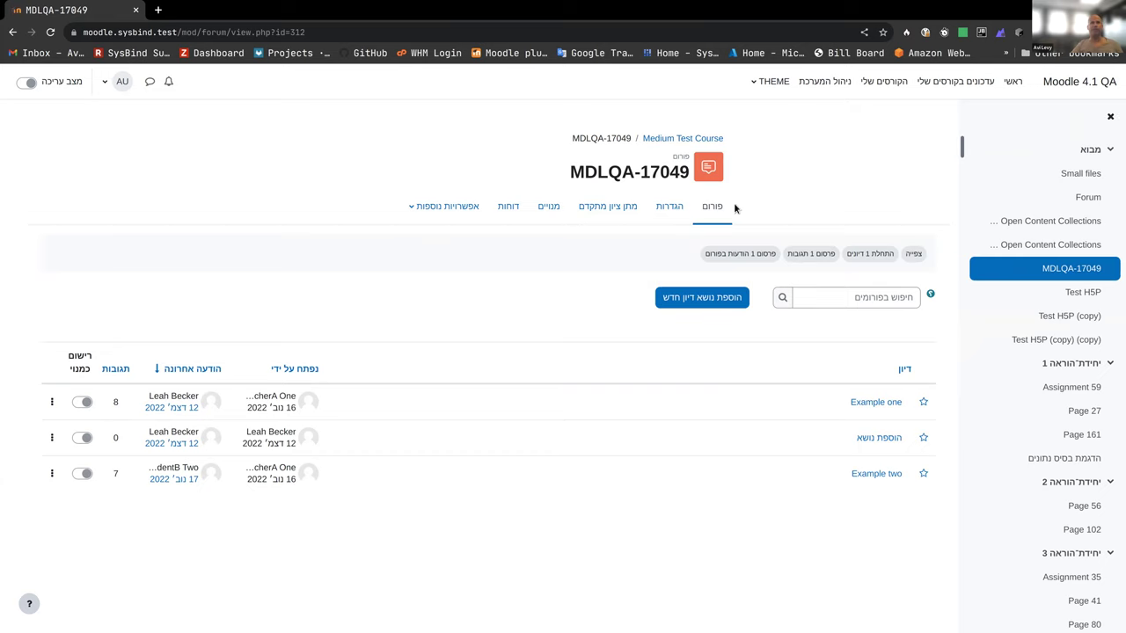
{"action": "left_click", "coordinate": [687, 138]}
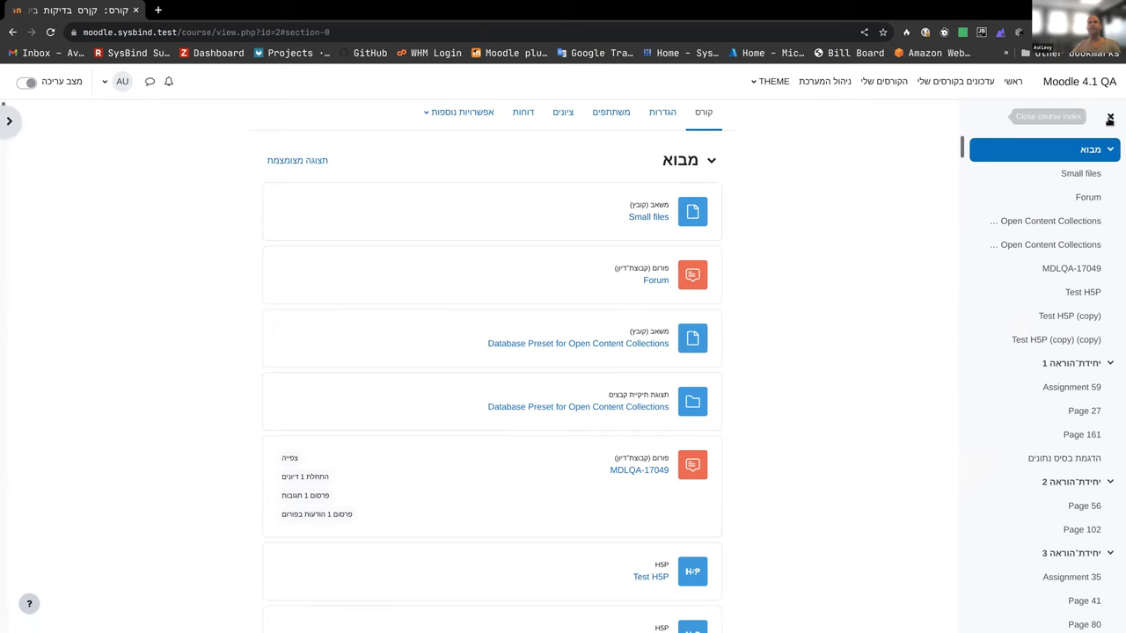
Step: Close the course index drawer on the right of the Medium Test Course page
{"action": "left_click", "coordinate": [1101, 121]}
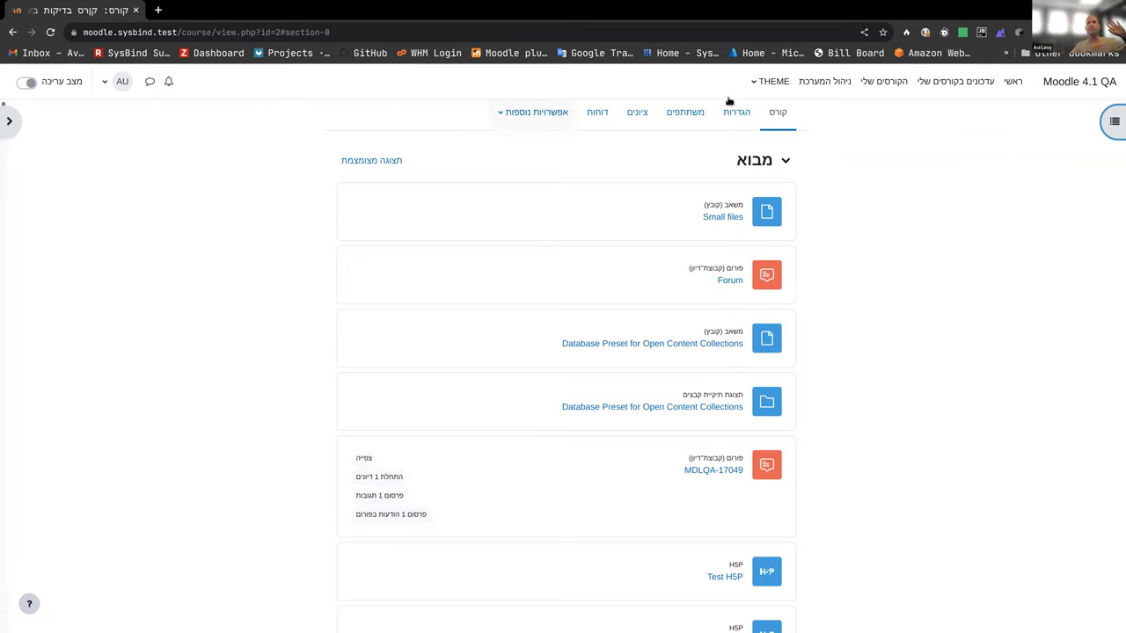
Step: Turn on course editing mode and peek at the Small files actions menu without changing anything
{"action": "left_click", "coordinate": [27, 84]}
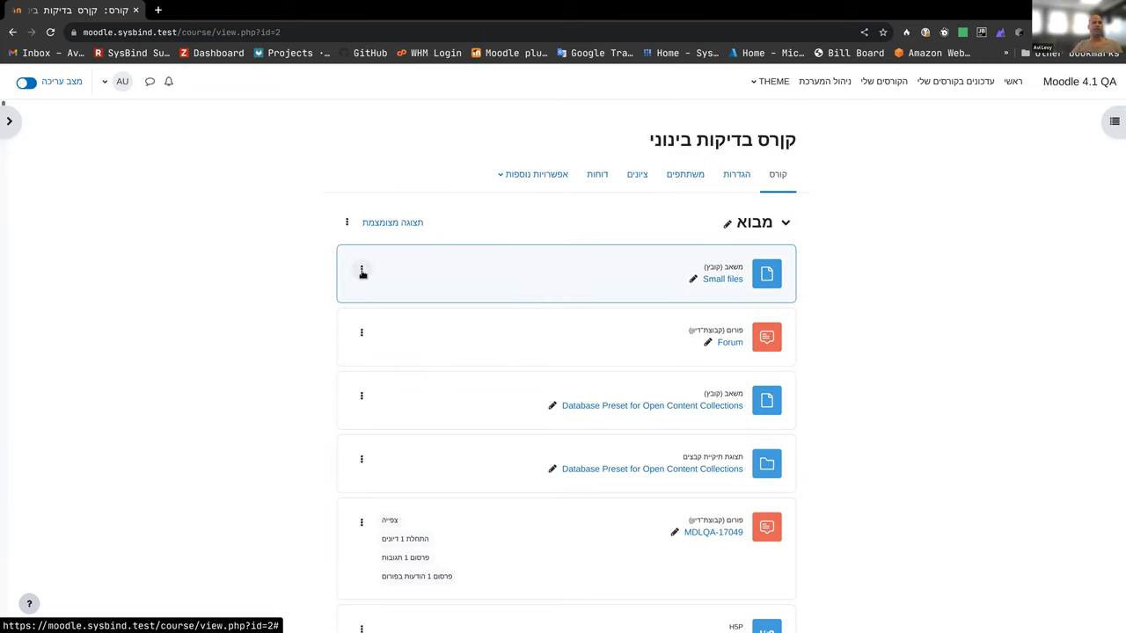
{"action": "scroll", "coordinate": [366, 265], "scroll_direction": "down", "scroll_amount": 1}
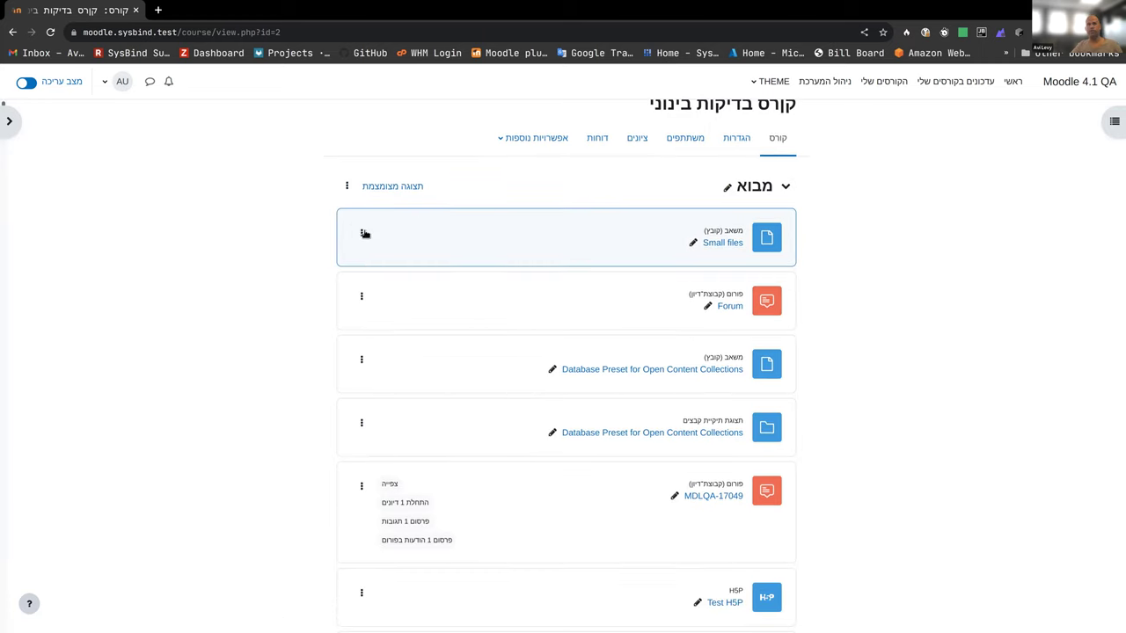
{"action": "left_click", "coordinate": [362, 233]}
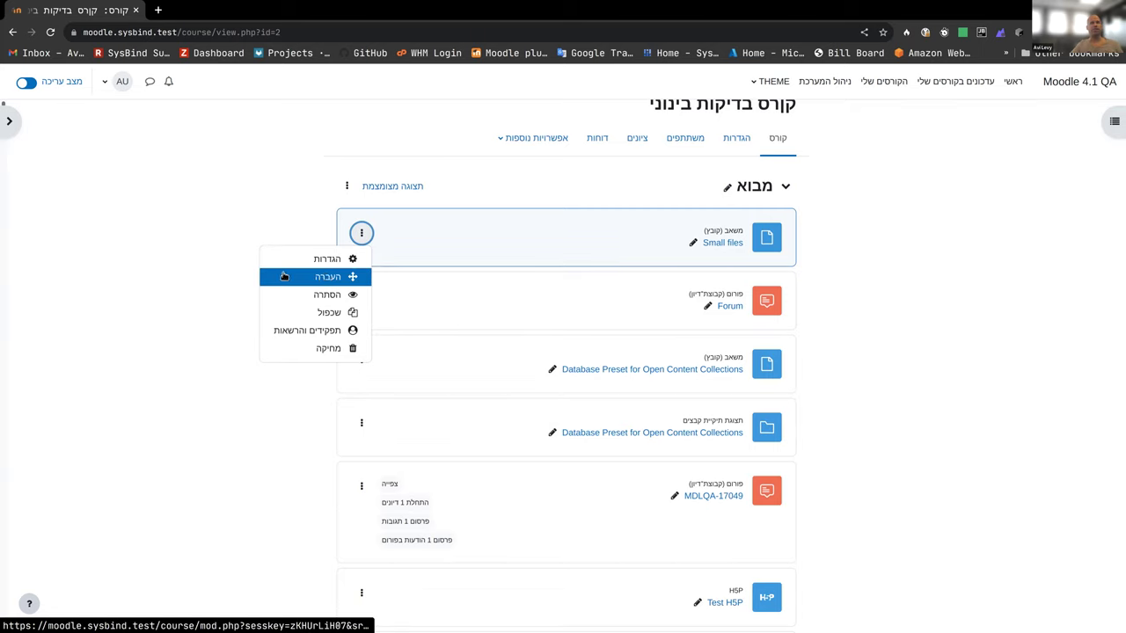
{"action": "left_click", "coordinate": [193, 225]}
{"action": "scroll", "coordinate": [526, 279], "scroll_direction": "down", "scroll_amount": 3}
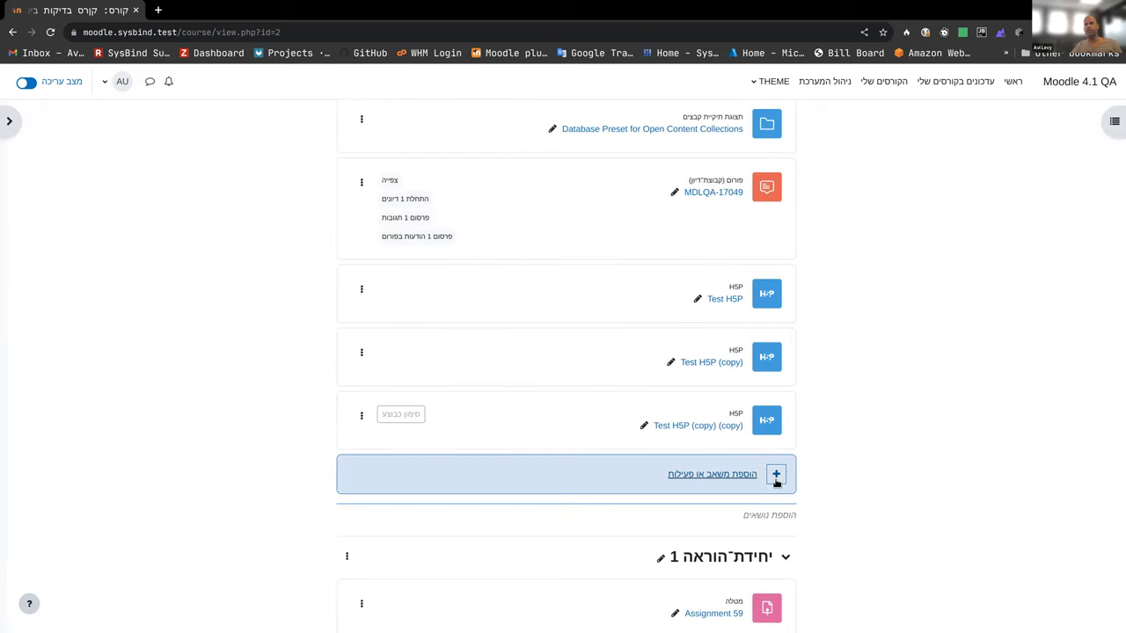
Step: Star the Glossary and IMS content package activities as favourites in the activity chooser
{"action": "left_click", "coordinate": [775, 480]}
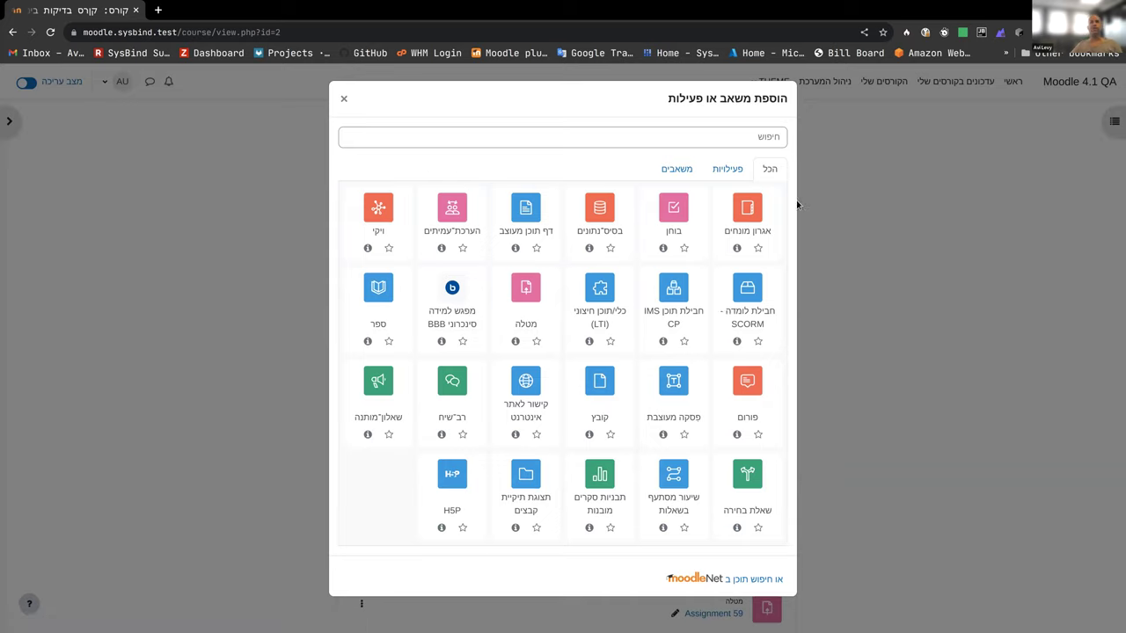
{"action": "left_click", "coordinate": [758, 249]}
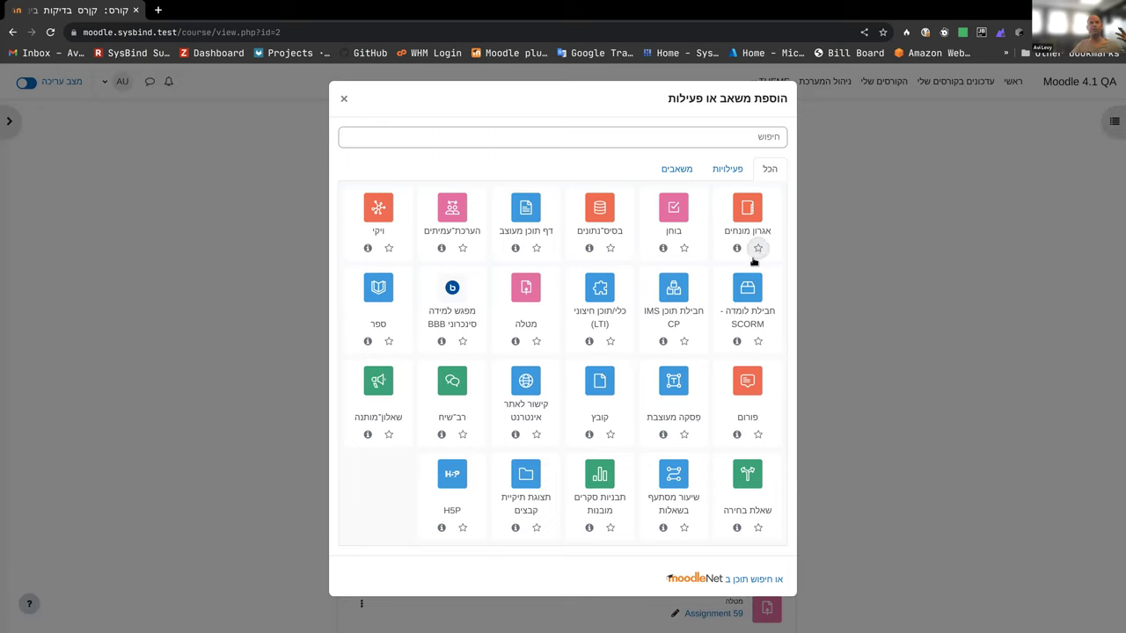
{"action": "left_click", "coordinate": [684, 341]}
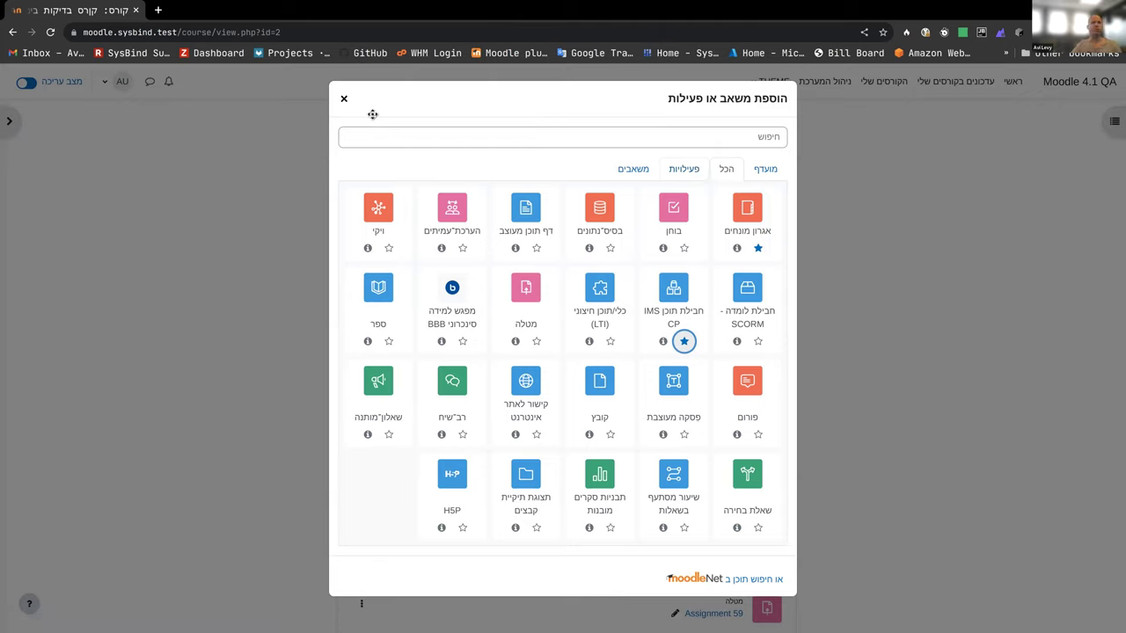
{"action": "left_click", "coordinate": [345, 97]}
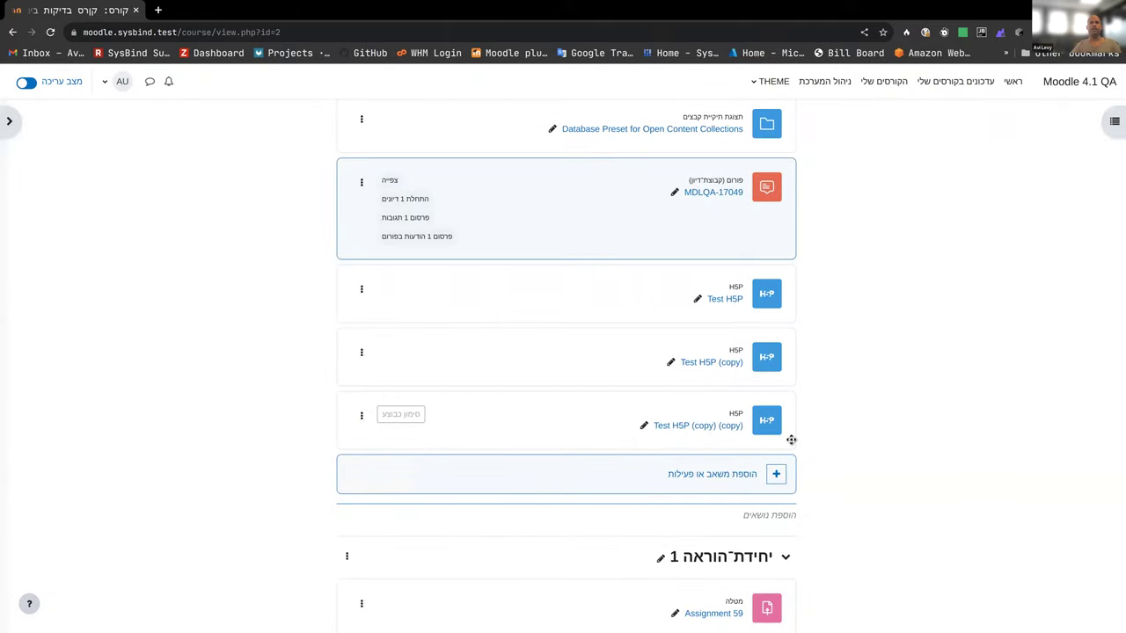
Step: Read the IMS content package description in the activity chooser, then close the chooser
{"action": "left_click", "coordinate": [758, 468]}
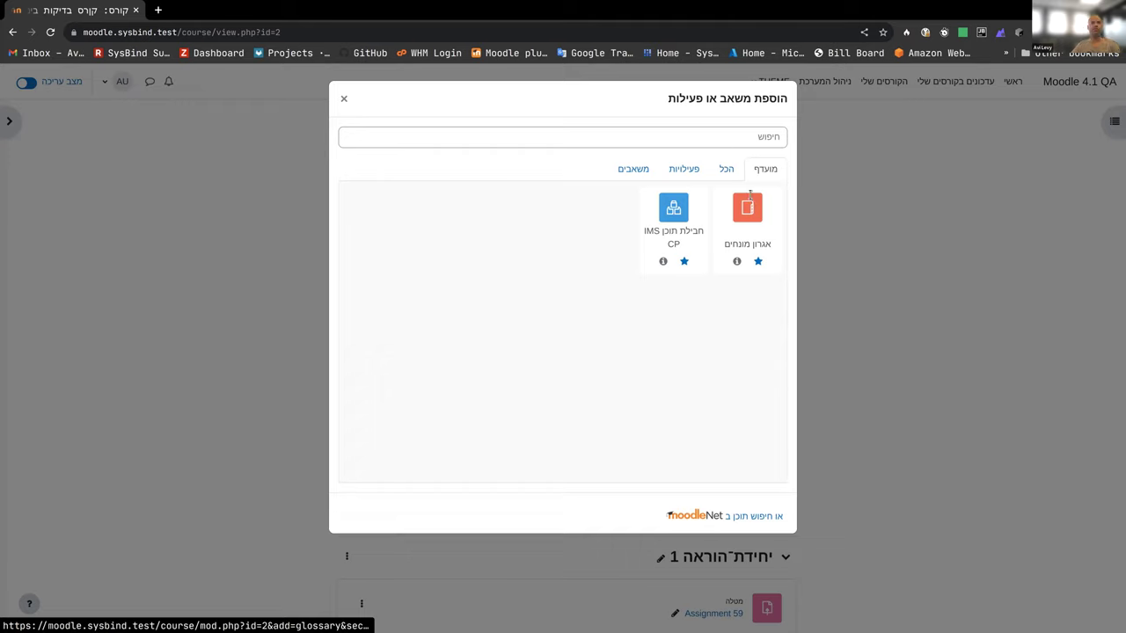
{"action": "left_click", "coordinate": [663, 262]}
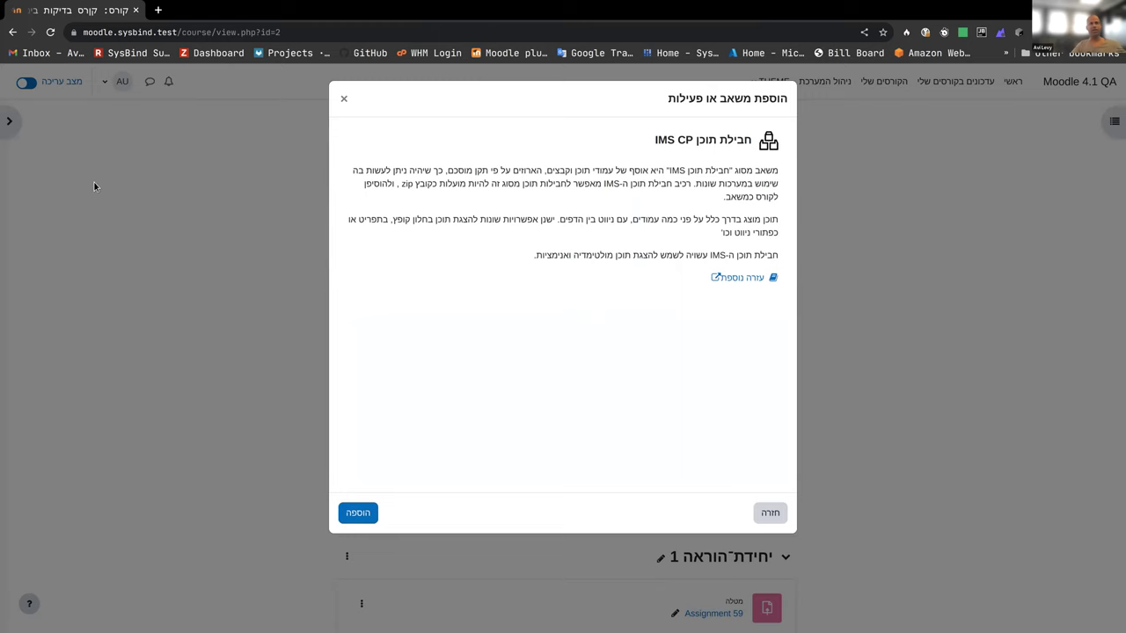
{"action": "left_click", "coordinate": [344, 98]}
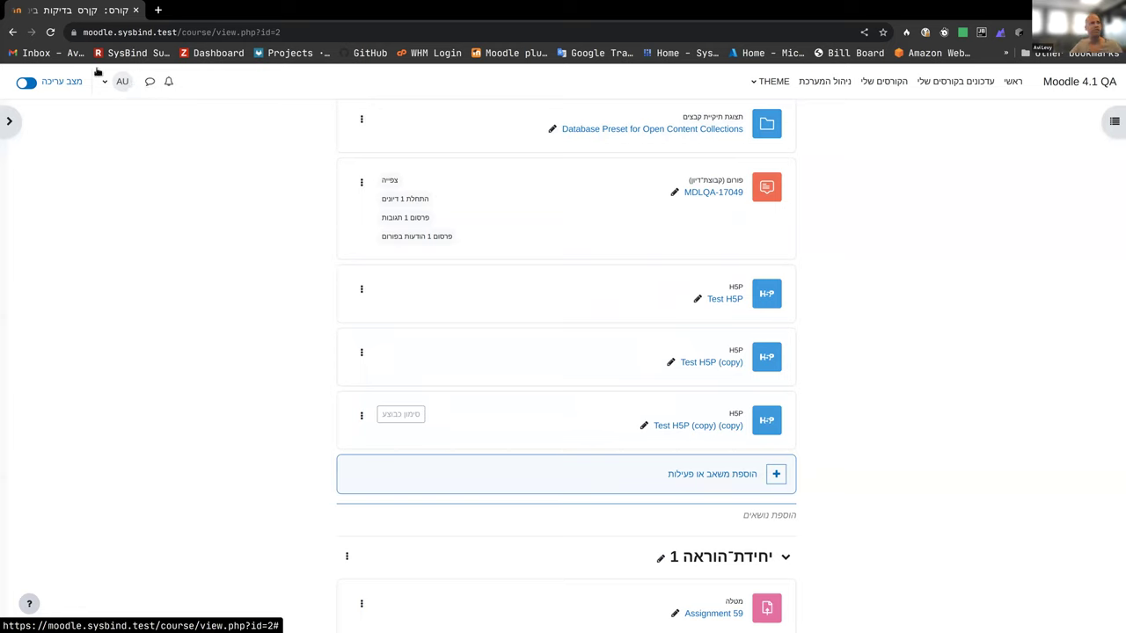
Step: Check the Language choices in the user menu, keep Hebrew, and reopen the course index
{"action": "left_click", "coordinate": [111, 84]}
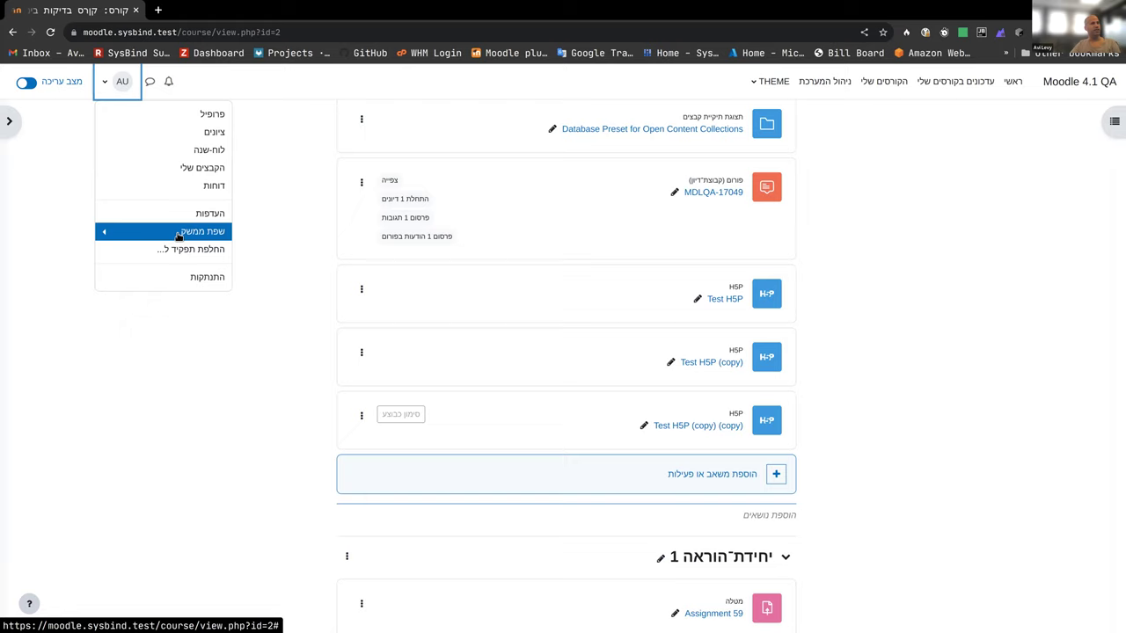
{"action": "left_click", "coordinate": [178, 234]}
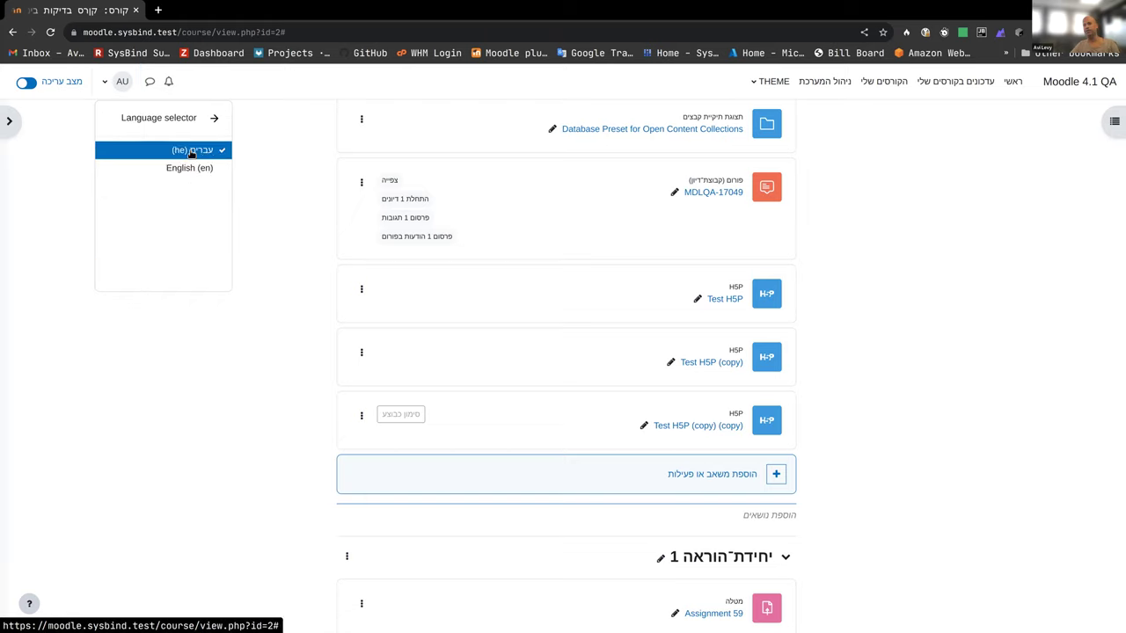
{"action": "left_click", "coordinate": [272, 152]}
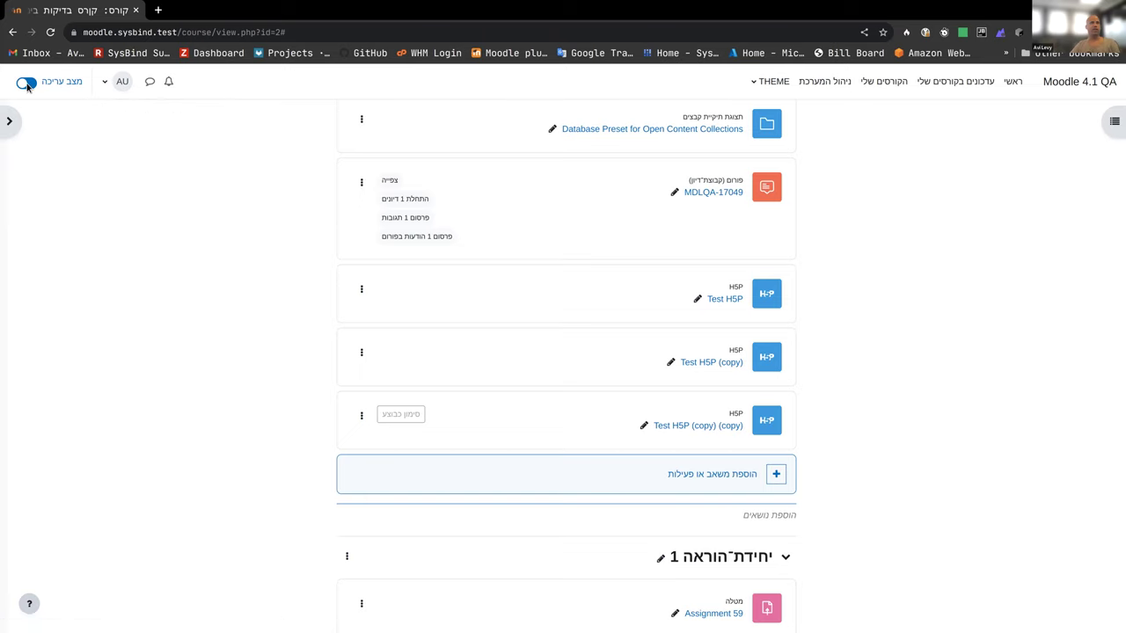
{"action": "left_click", "coordinate": [1109, 123]}
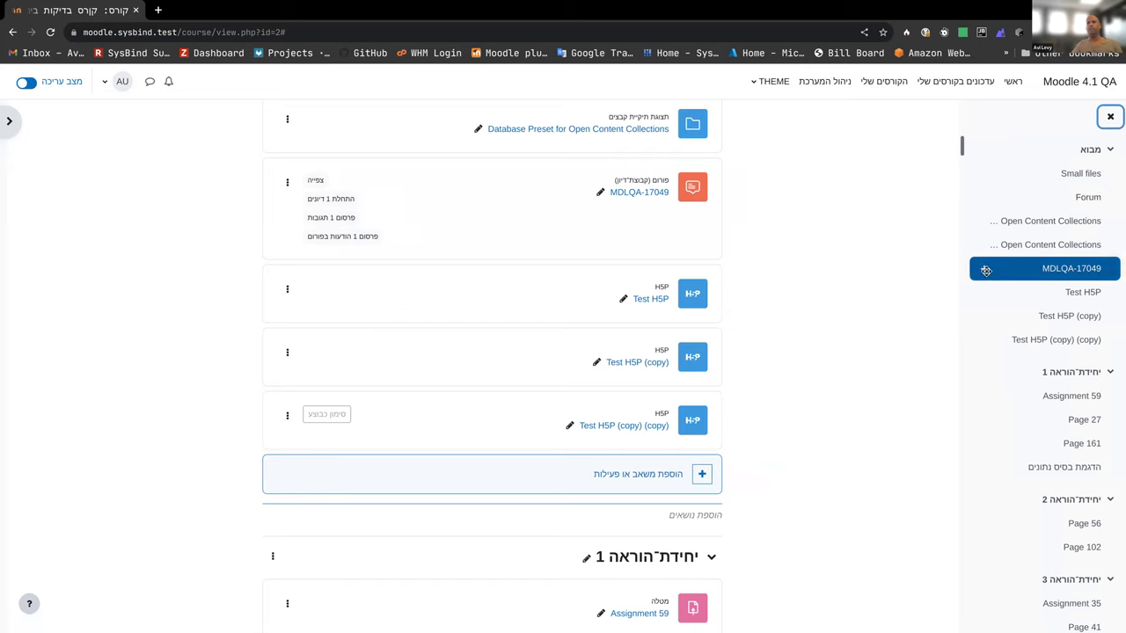
Step: In the course index, move MDLQA-17049 after Test H5P (copy) and section 1 below section 2
{"action": "left_click_drag", "start_coordinate": [986, 299], "coordinate": [973, 330]}
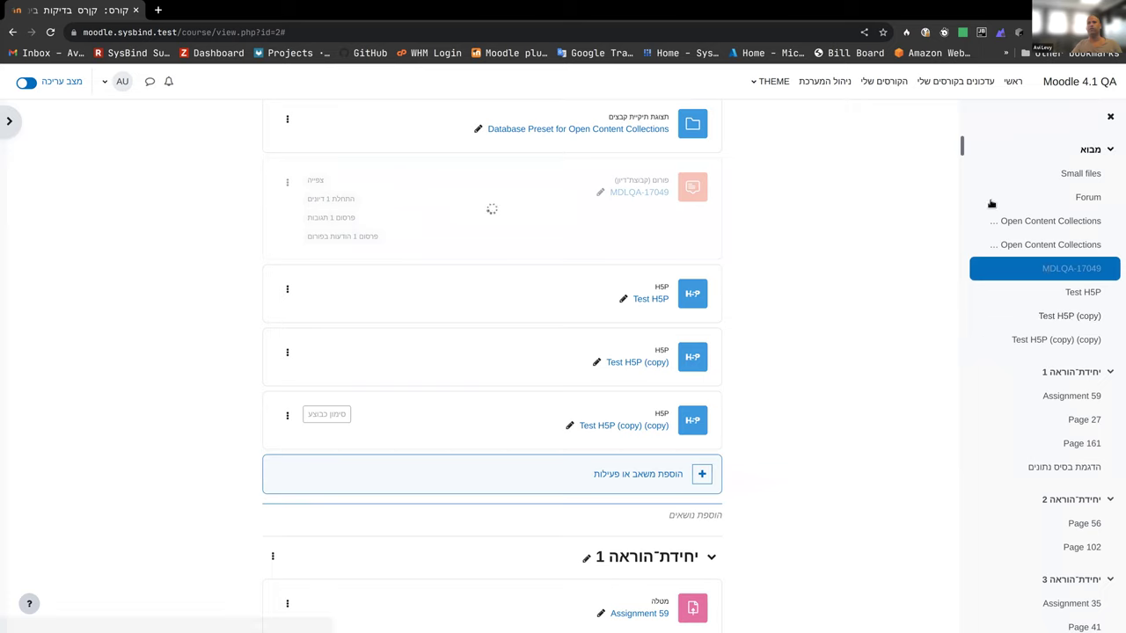
{"action": "scroll", "coordinate": [1008, 232], "scroll_direction": "down", "scroll_amount": 1}
{"action": "scroll", "coordinate": [1004, 253], "scroll_direction": "down", "scroll_amount": 1}
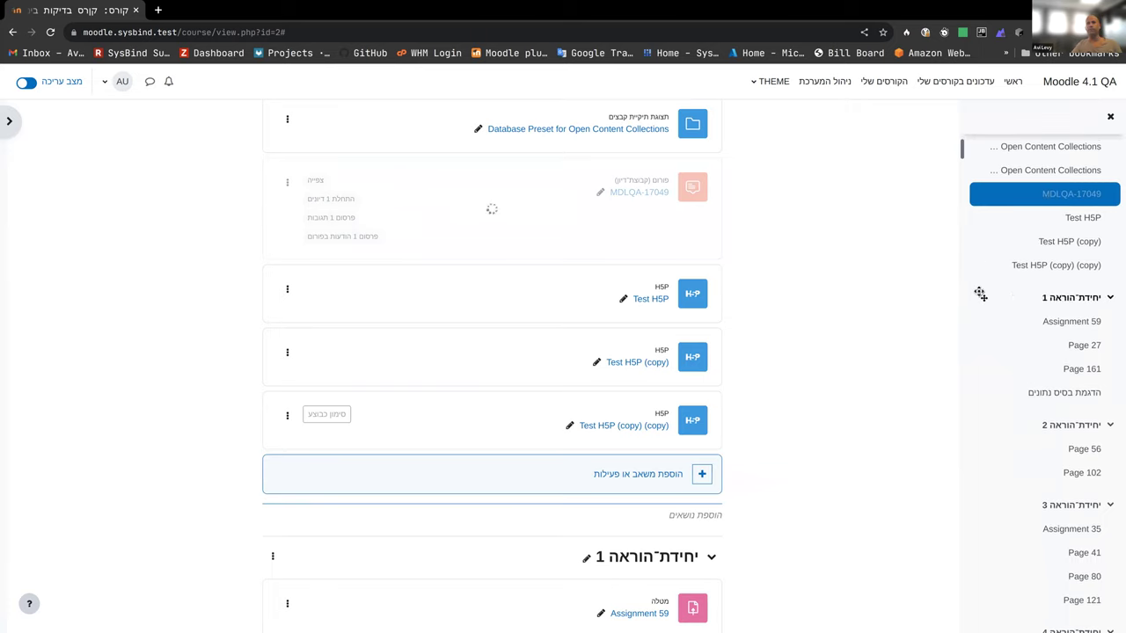
{"action": "left_click_drag", "start_coordinate": [982, 297], "coordinate": [974, 484]}
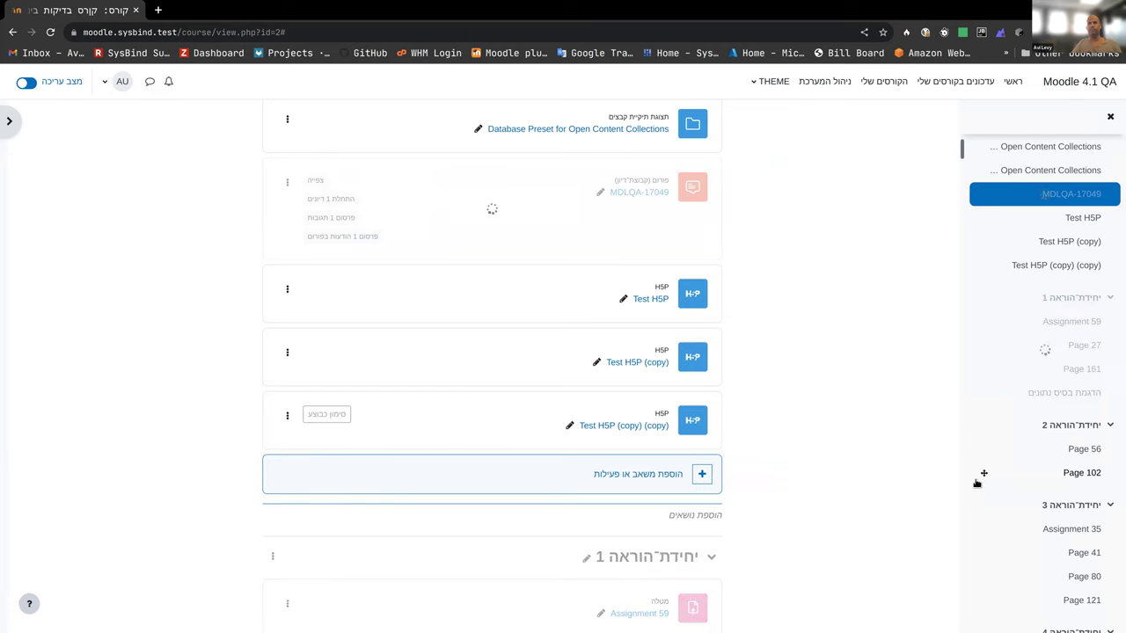
{"action": "scroll", "coordinate": [1044, 233], "scroll_direction": "up", "scroll_amount": 1}
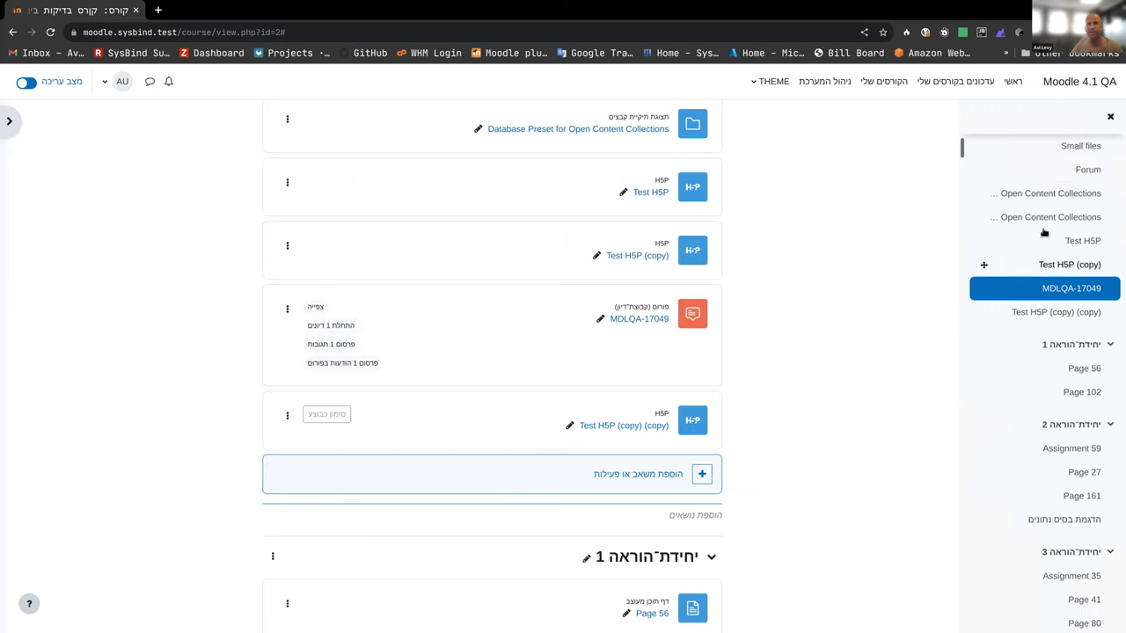
{"action": "scroll", "coordinate": [1044, 232], "scroll_direction": "up", "scroll_amount": 1}
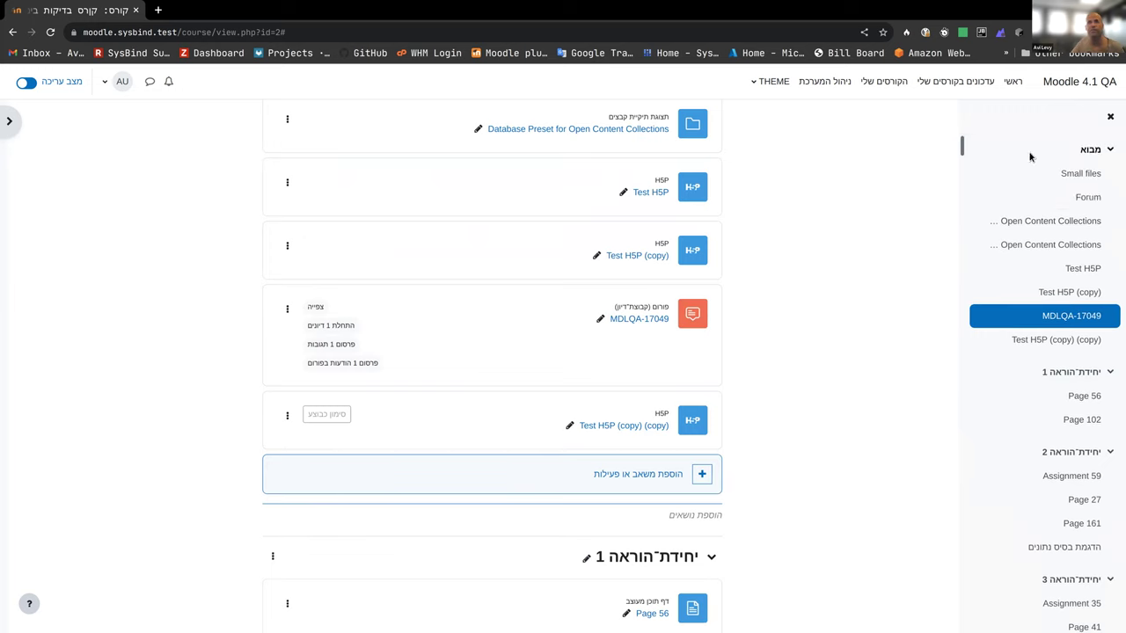
{"action": "scroll", "coordinate": [983, 295], "scroll_direction": "down", "scroll_amount": 3}
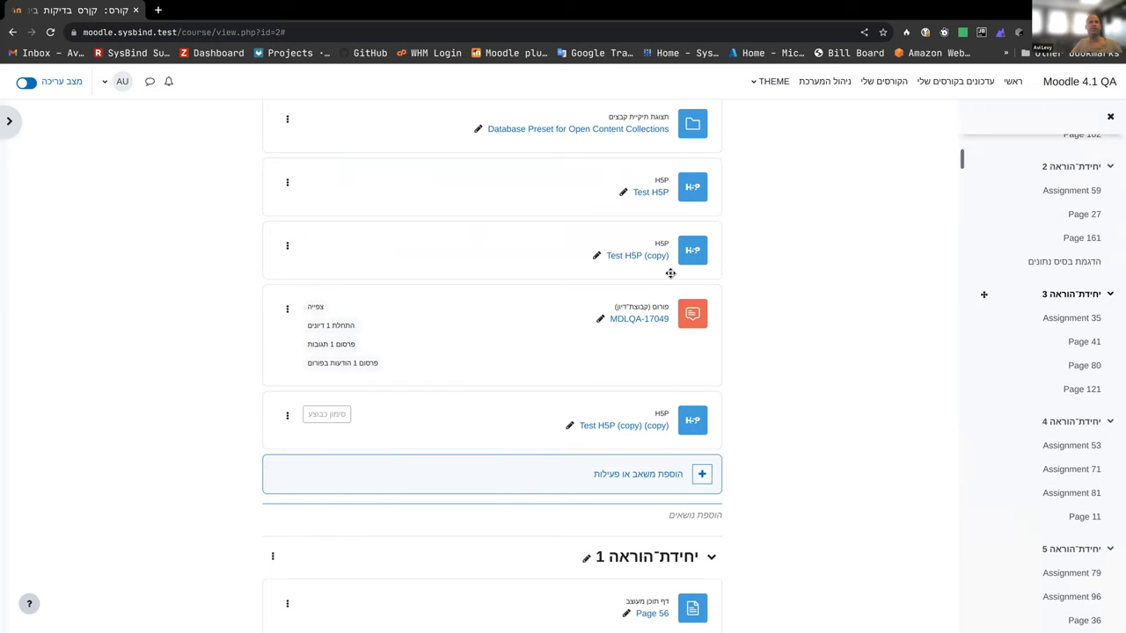
{"action": "scroll", "coordinate": [668, 303], "scroll_direction": "up", "scroll_amount": 4}
{"action": "scroll", "coordinate": [660, 322], "scroll_direction": "down", "scroll_amount": 7}
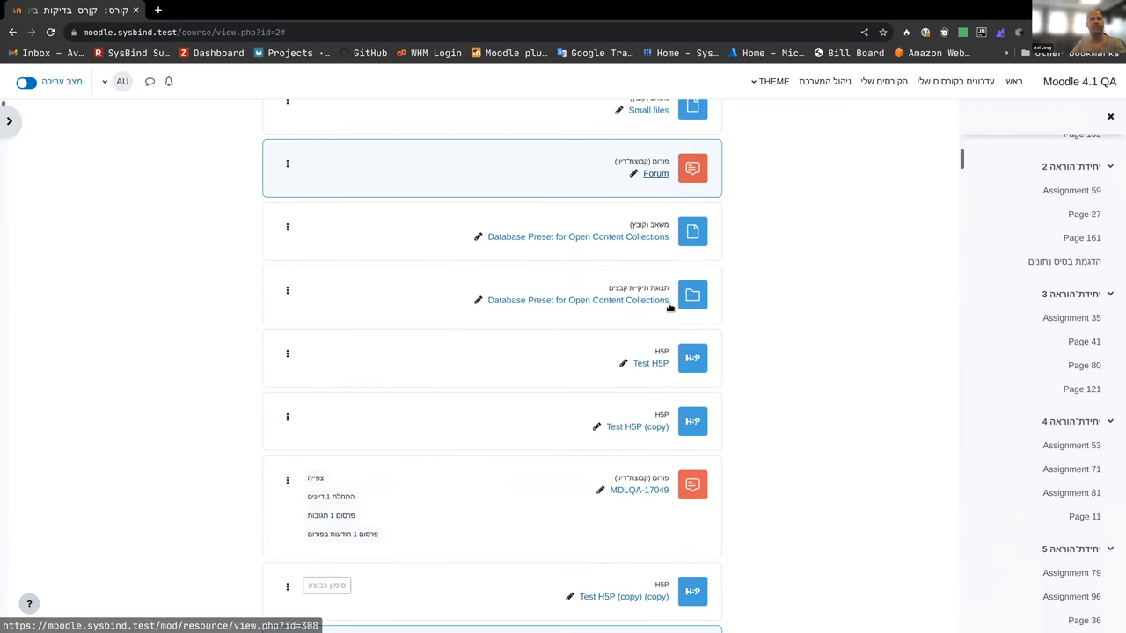
{"action": "scroll", "coordinate": [603, 350], "scroll_direction": "up", "scroll_amount": 2}
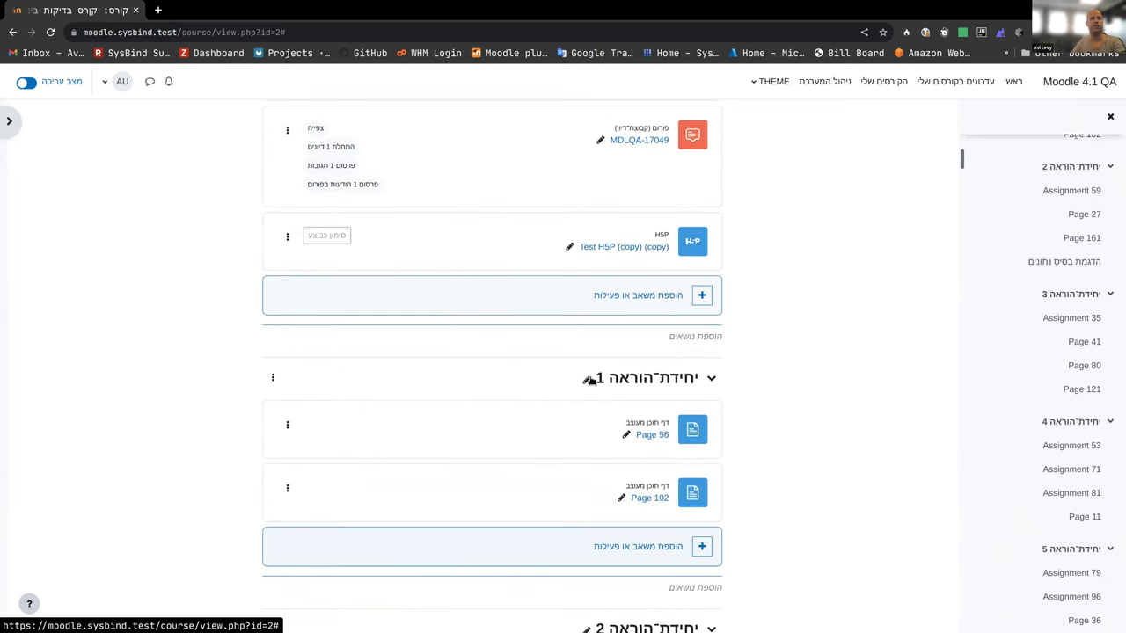
{"action": "left_click", "coordinate": [587, 380]}
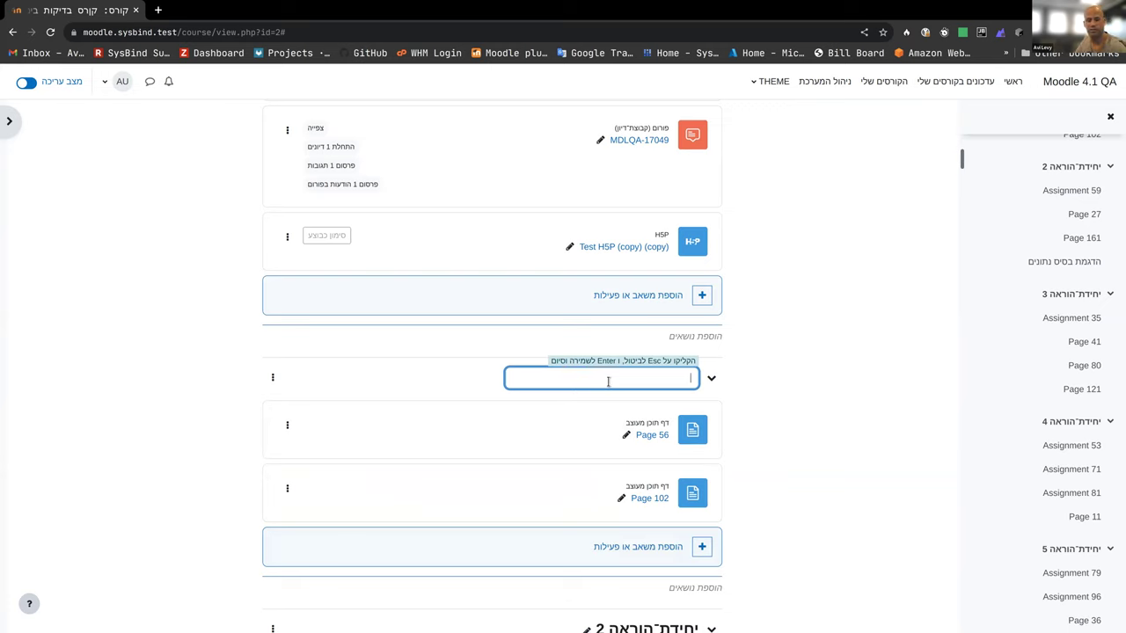
{"action": "key", "text": "Escape"}
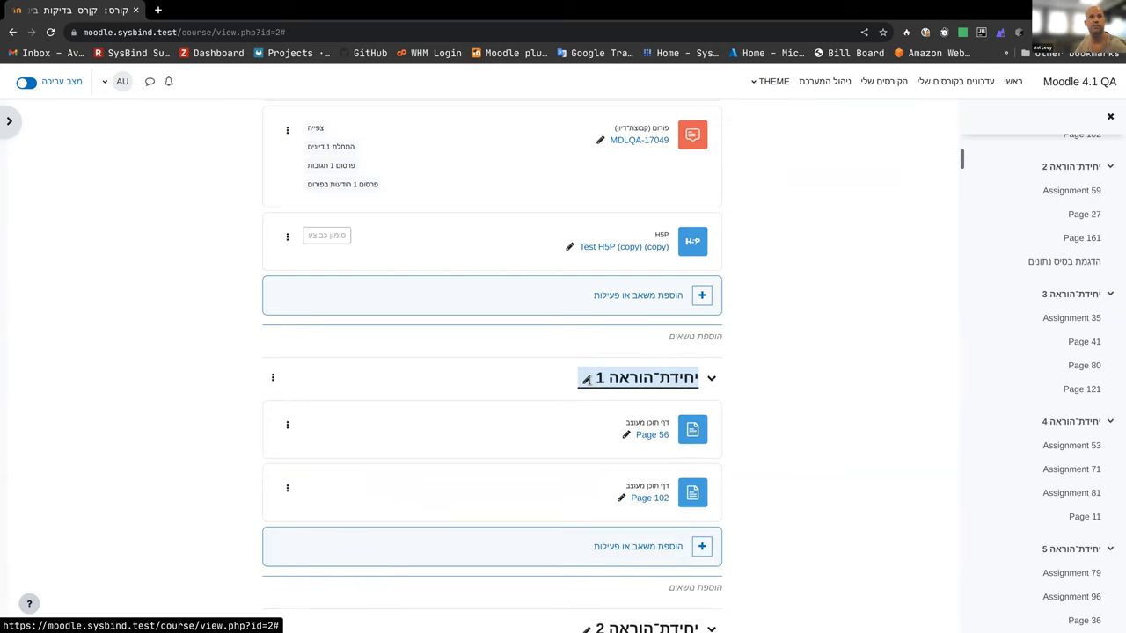
{"action": "left_click", "coordinate": [587, 379]}
{"action": "type", "text": "ה"}
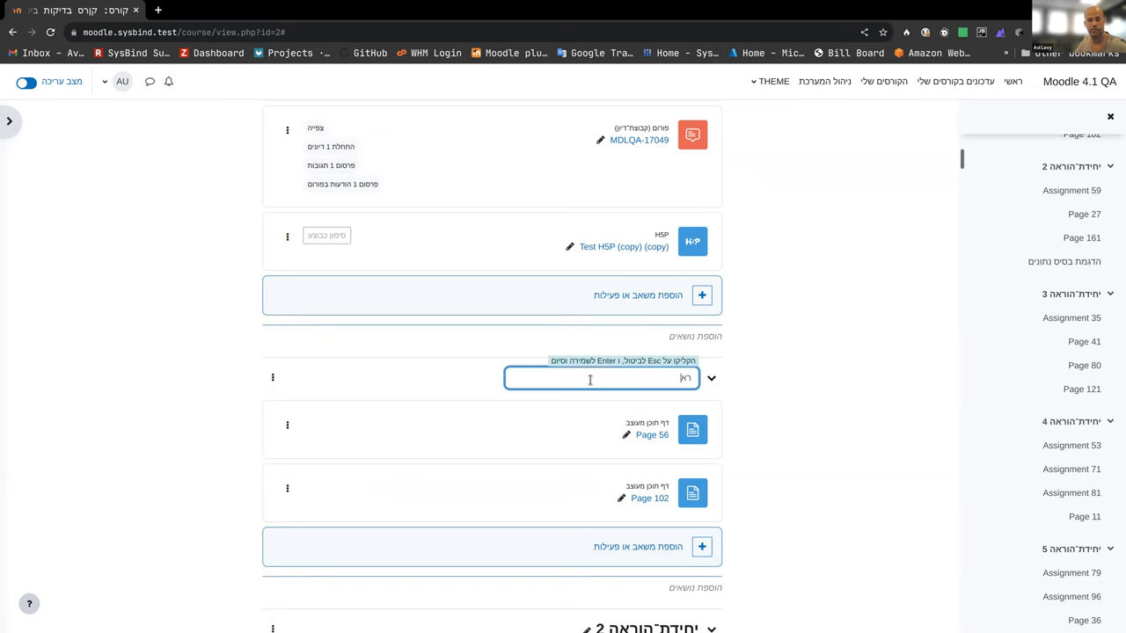
{"action": "type", "text": "אשון"}
{"action": "key", "text": "Return"}
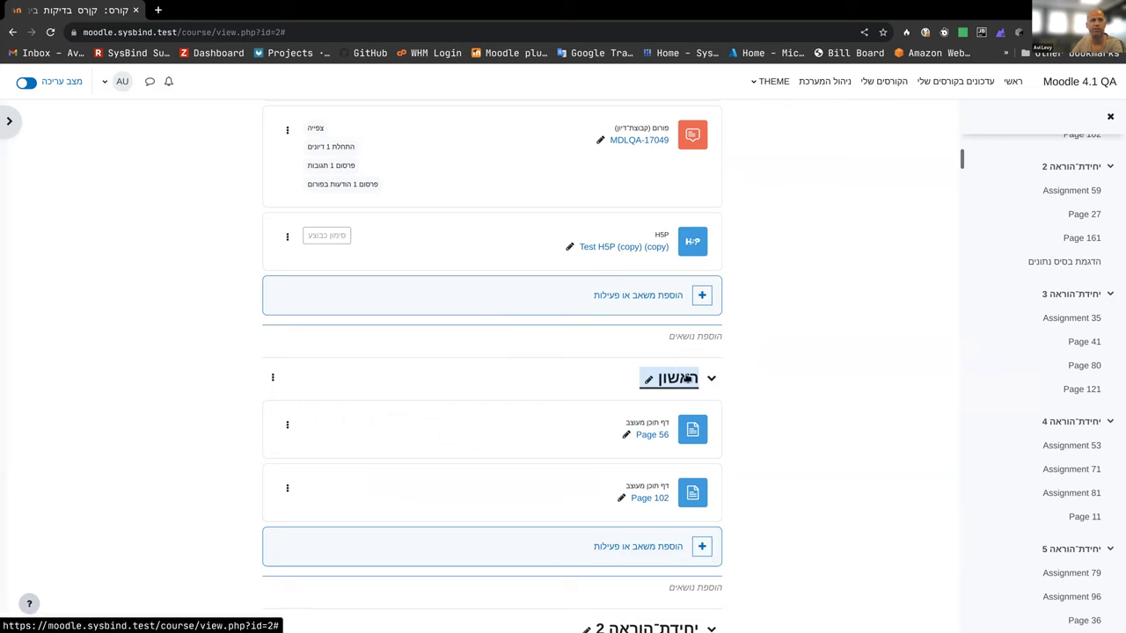
{"action": "scroll", "coordinate": [1025, 321], "scroll_direction": "up", "scroll_amount": 3}
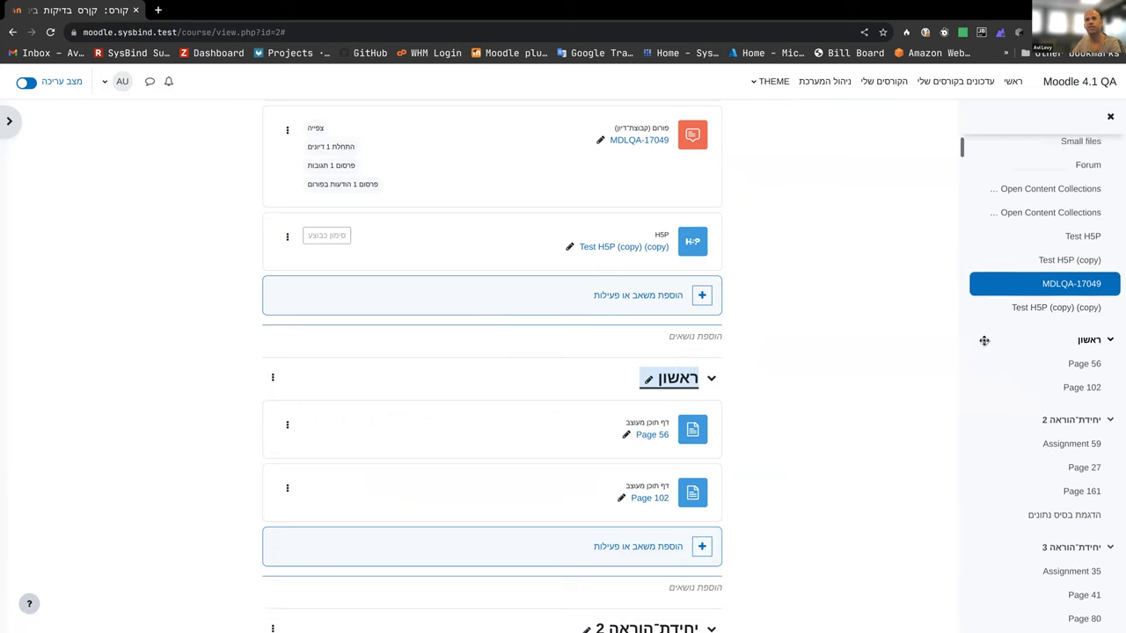
{"action": "left_click_drag", "start_coordinate": [984, 340], "coordinate": [970, 439]}
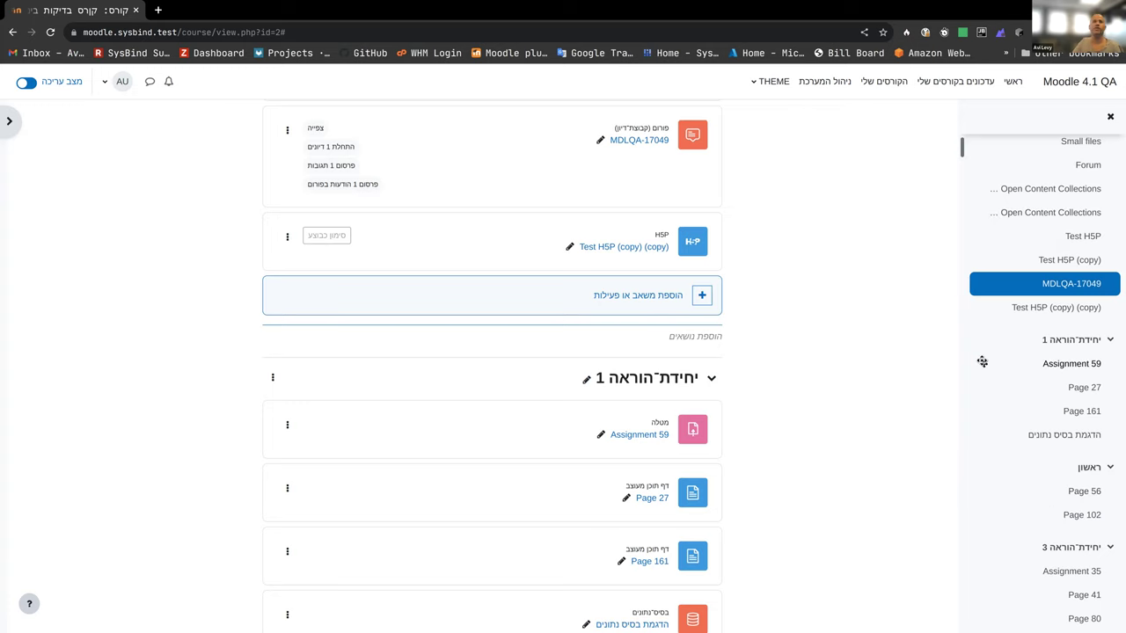
{"action": "scroll", "coordinate": [367, 299], "scroll_direction": "down", "scroll_amount": 15}
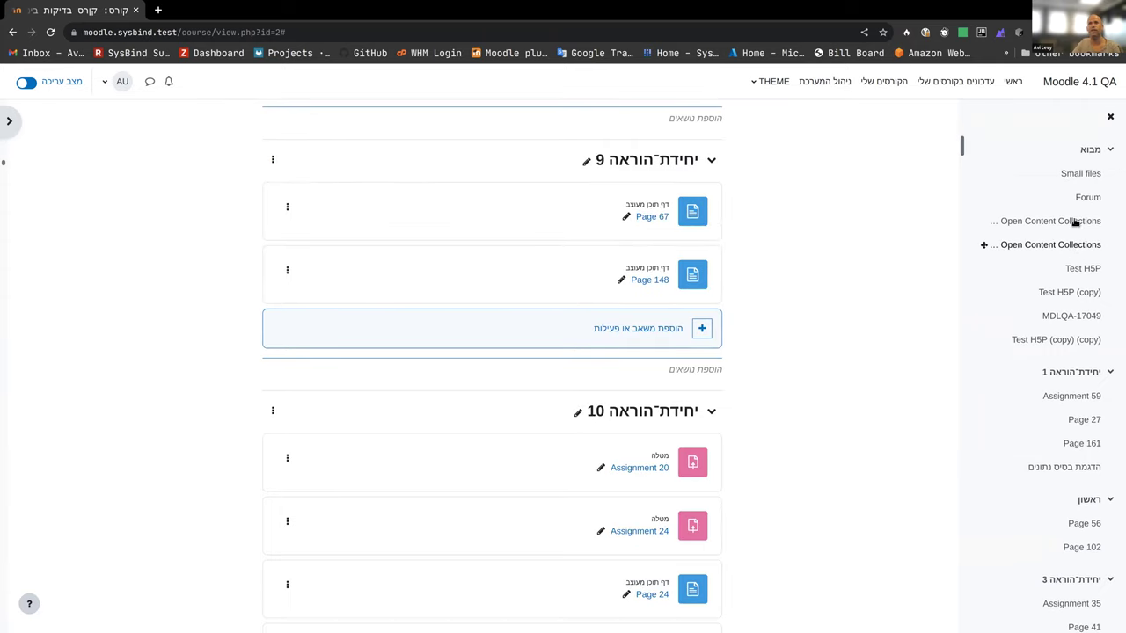
{"action": "scroll", "coordinate": [1075, 264], "scroll_direction": "down", "scroll_amount": 2}
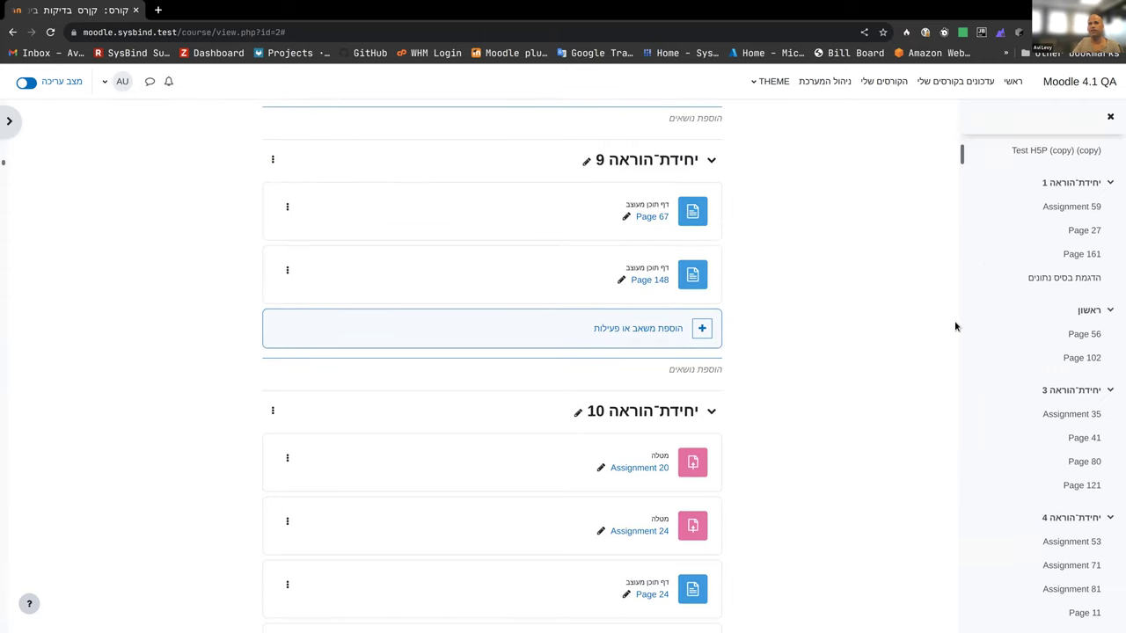
{"action": "scroll", "coordinate": [709, 329], "scroll_direction": "down", "scroll_amount": 20}
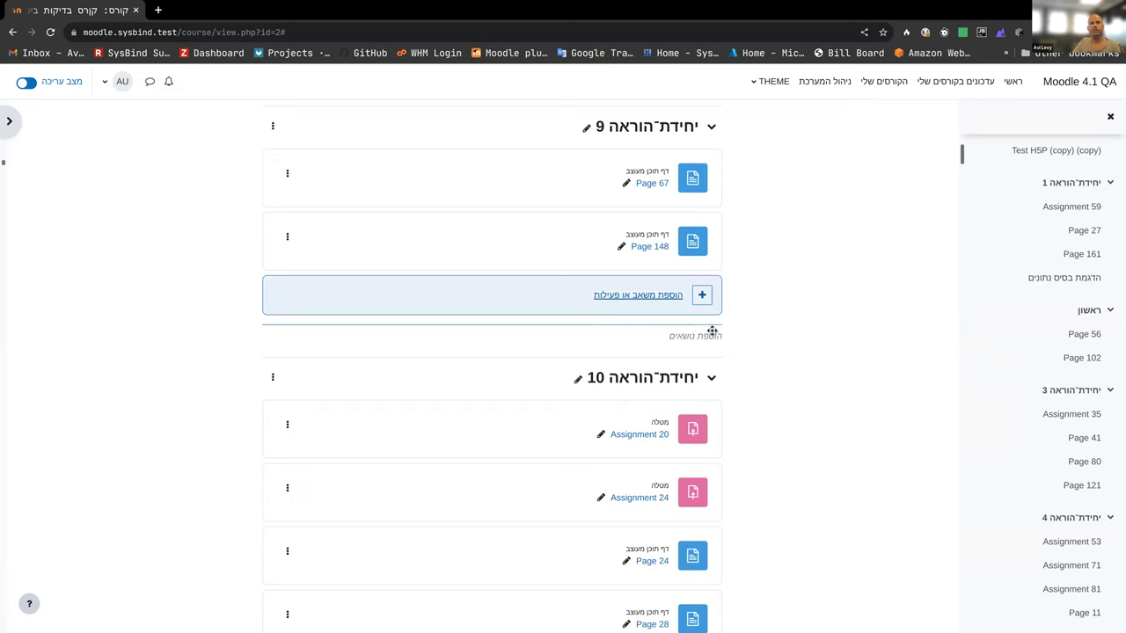
{"action": "scroll", "coordinate": [714, 334], "scroll_direction": "down", "scroll_amount": 8}
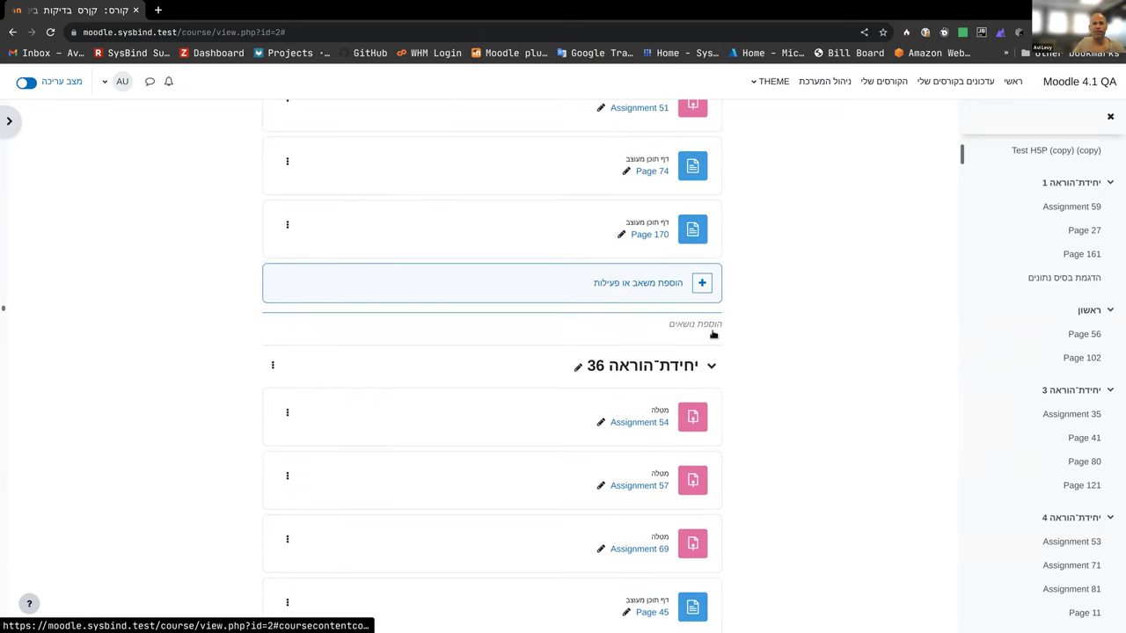
{"action": "scroll", "coordinate": [713, 333], "scroll_direction": "down", "scroll_amount": 20}
{"action": "scroll", "coordinate": [710, 319], "scroll_direction": "down", "scroll_amount": 10}
{"action": "scroll", "coordinate": [710, 319], "scroll_direction": "down", "scroll_amount": 20}
{"action": "scroll", "coordinate": [710, 322], "scroll_direction": "down", "scroll_amount": 20}
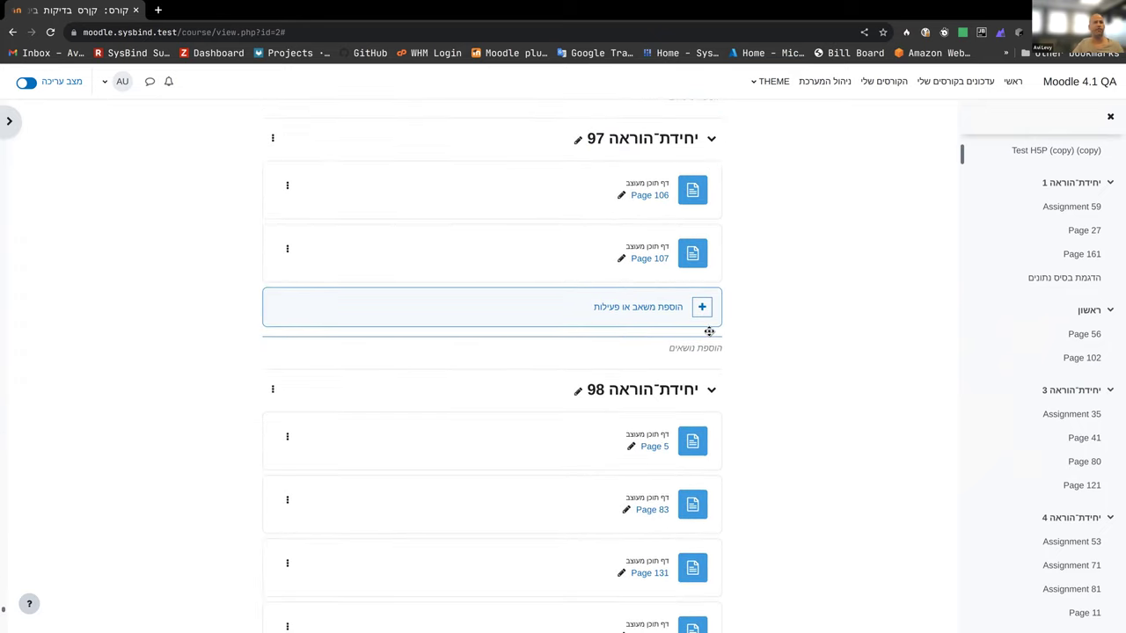
{"action": "scroll", "coordinate": [710, 335], "scroll_direction": "down", "scroll_amount": 5}
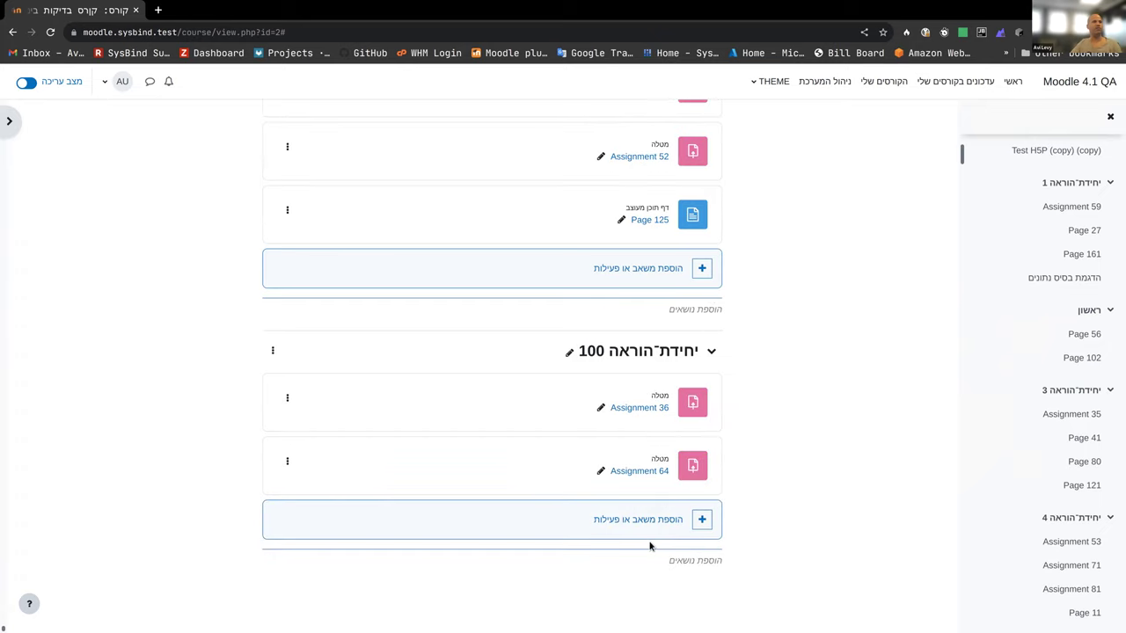
{"action": "scroll", "coordinate": [463, 530], "scroll_direction": "up", "scroll_amount": 1}
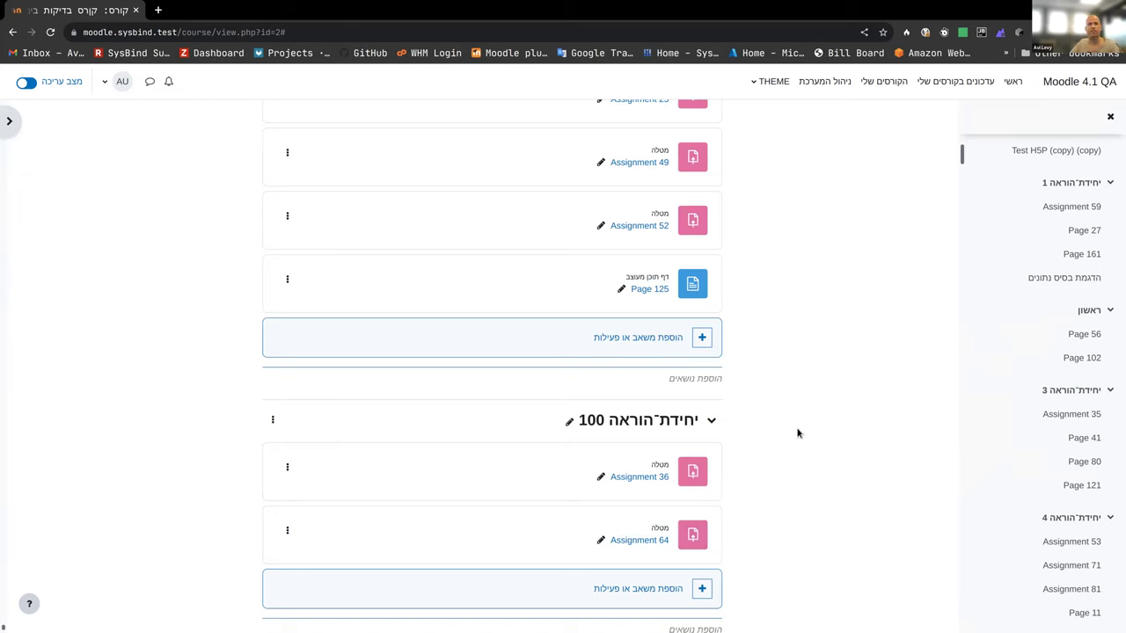
{"action": "left_click", "coordinate": [835, 86]}
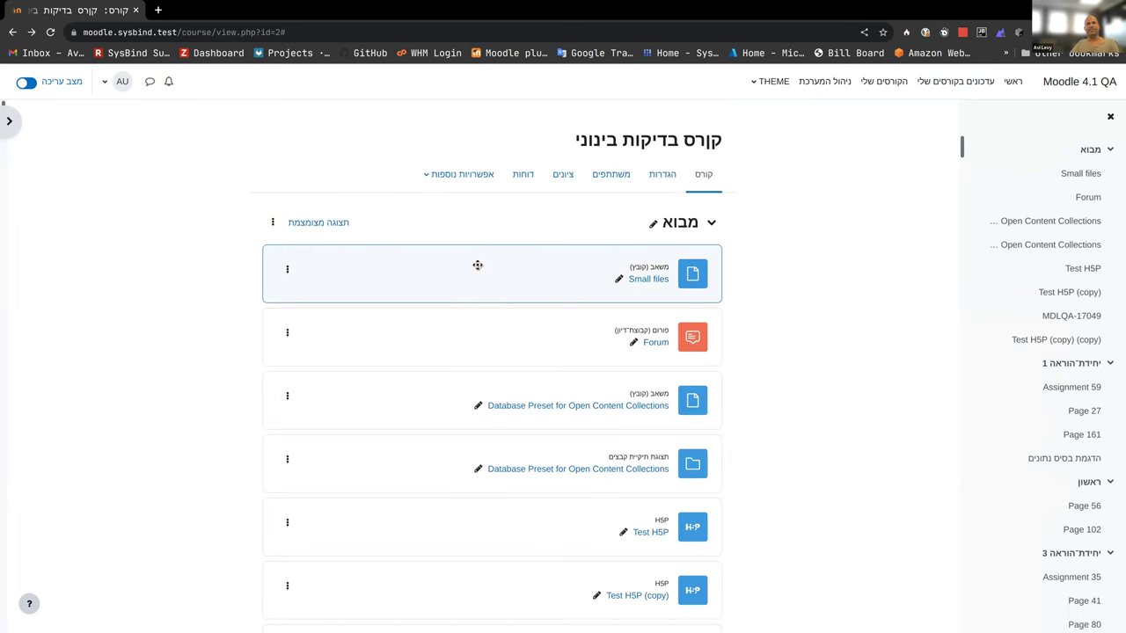
Step: Drag Small files below Forum, then move Forum into ראשון right after Page 56
{"action": "left_click_drag", "start_coordinate": [430, 261], "coordinate": [269, 383]}
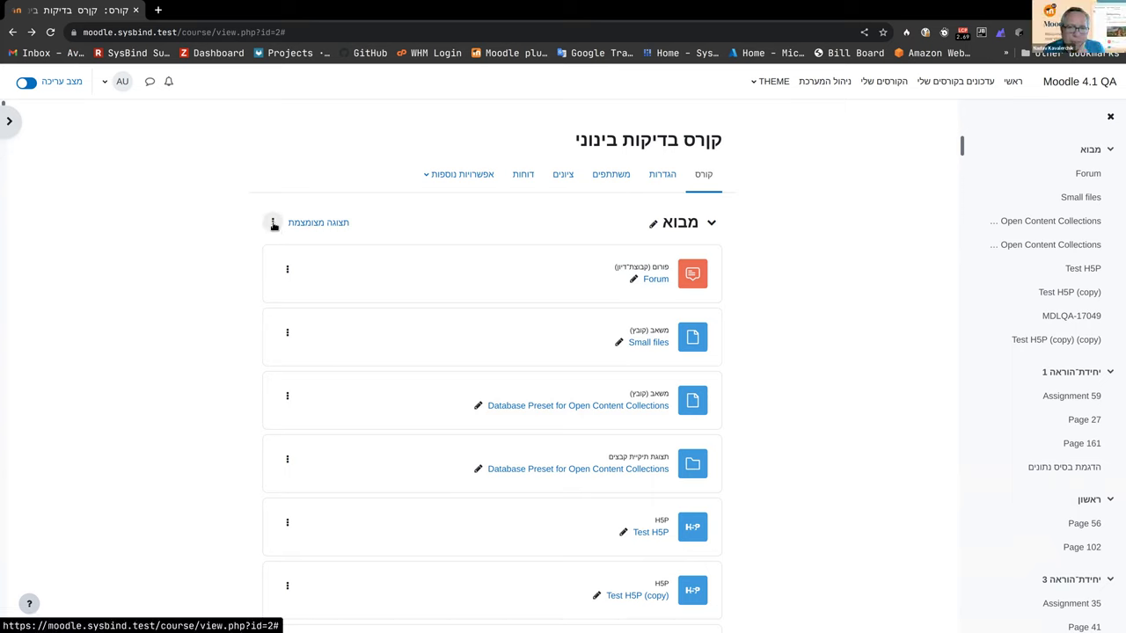
{"action": "left_click", "coordinate": [272, 222]}
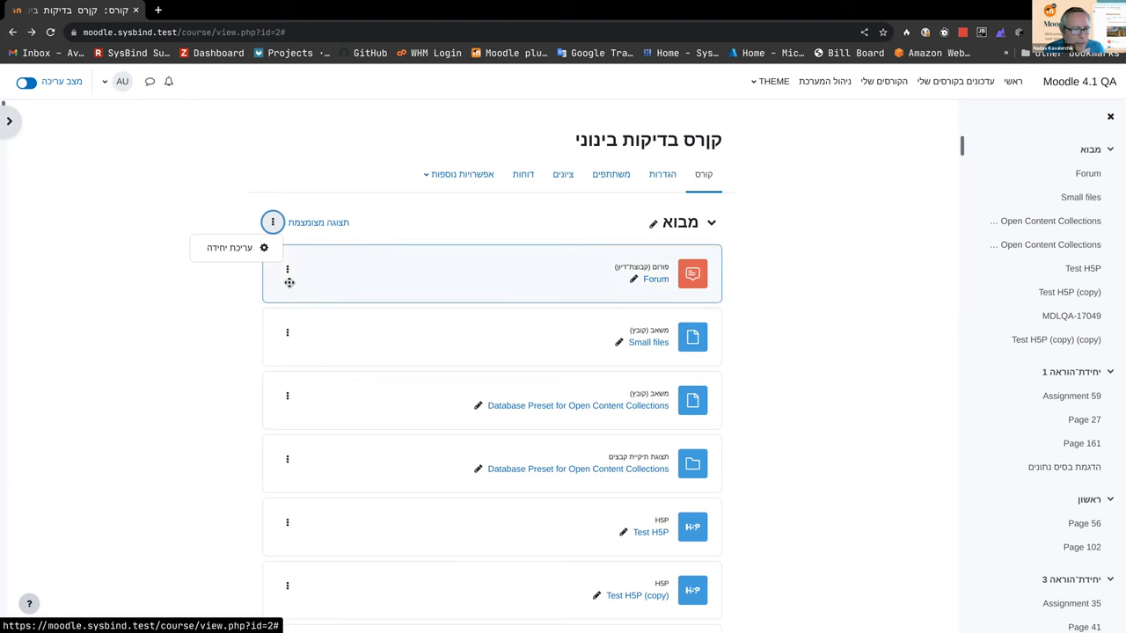
{"action": "left_click", "coordinate": [287, 269]}
{"action": "left_click", "coordinate": [258, 313]}
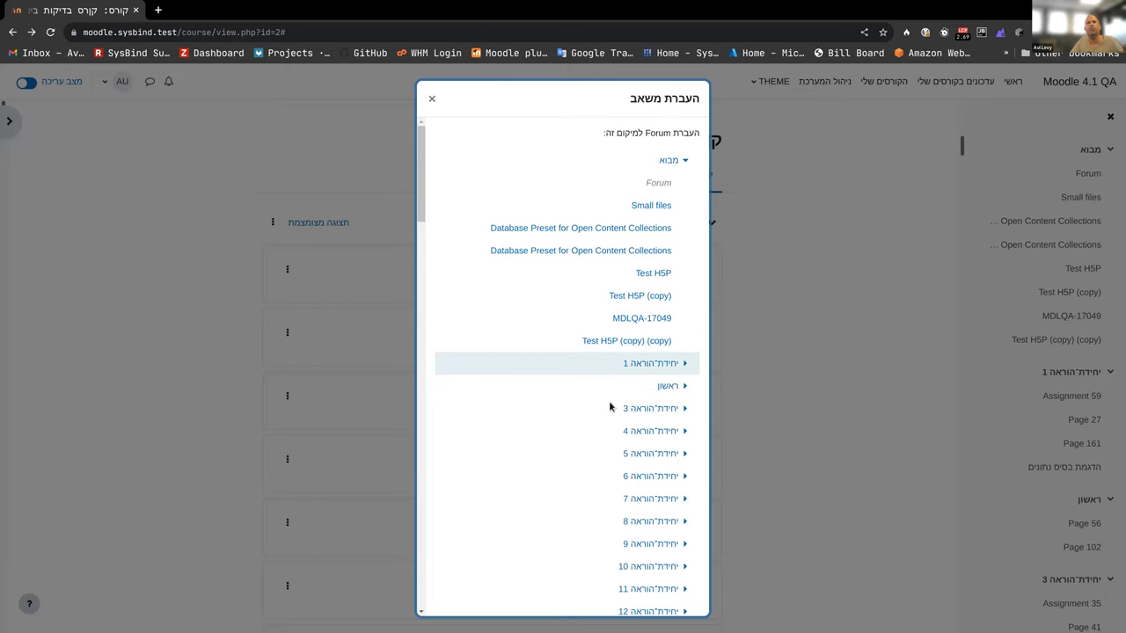
{"action": "left_click", "coordinate": [685, 387]}
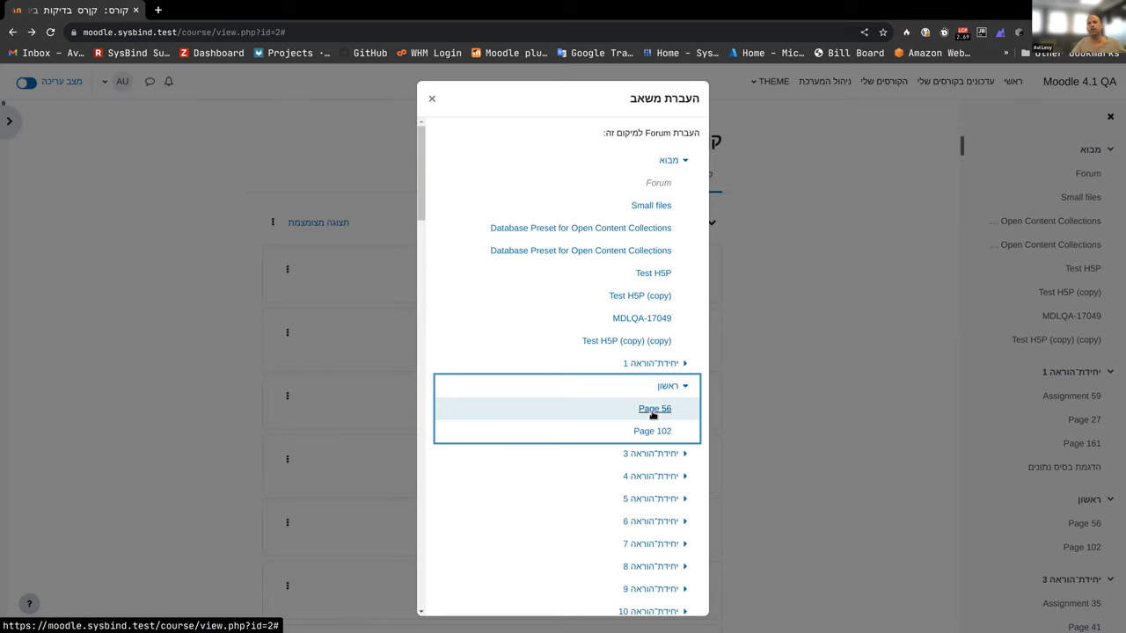
{"action": "left_click", "coordinate": [651, 410]}
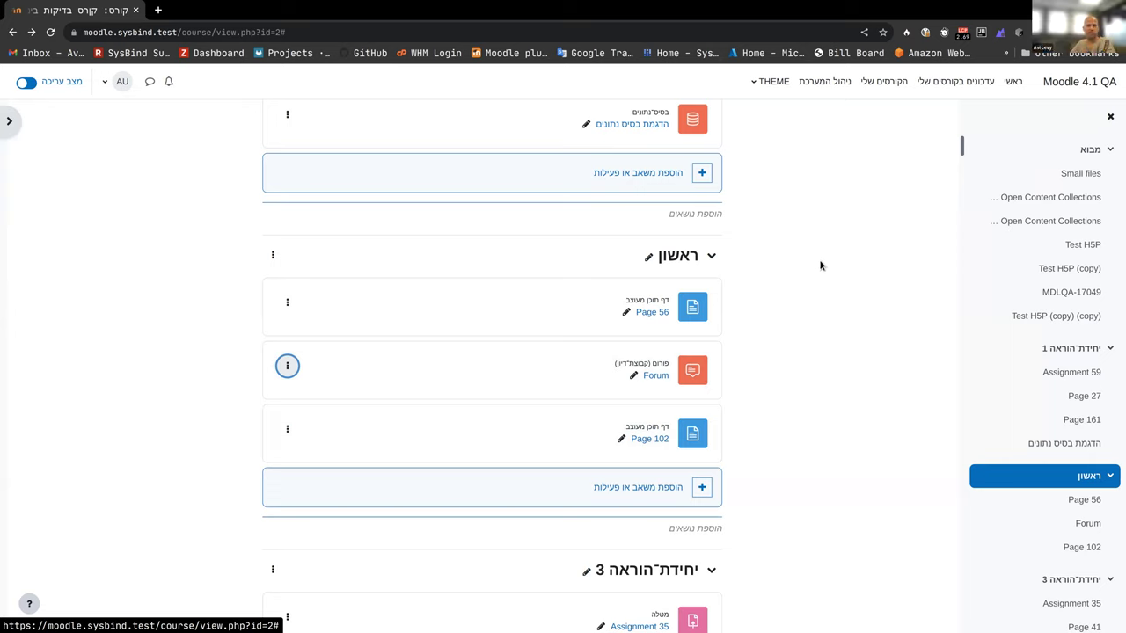
{"action": "scroll", "coordinate": [813, 264], "scroll_direction": "up", "scroll_amount": 10}
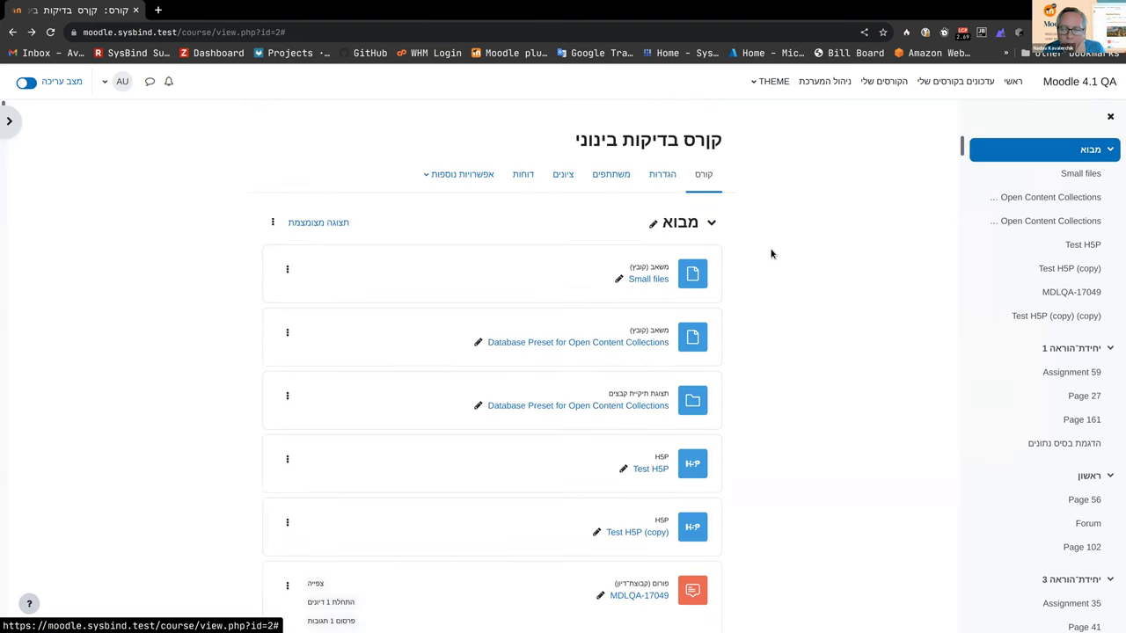
{"action": "scroll", "coordinate": [775, 258], "scroll_direction": "down", "scroll_amount": 2}
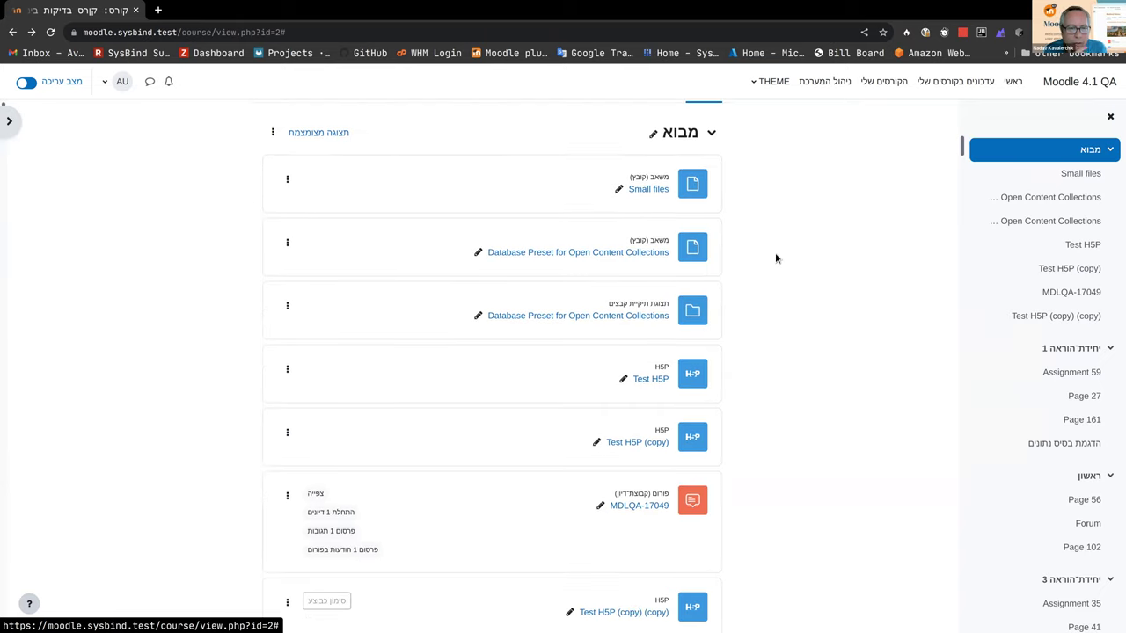
{"action": "scroll", "coordinate": [780, 250], "scroll_direction": "up", "scroll_amount": 2}
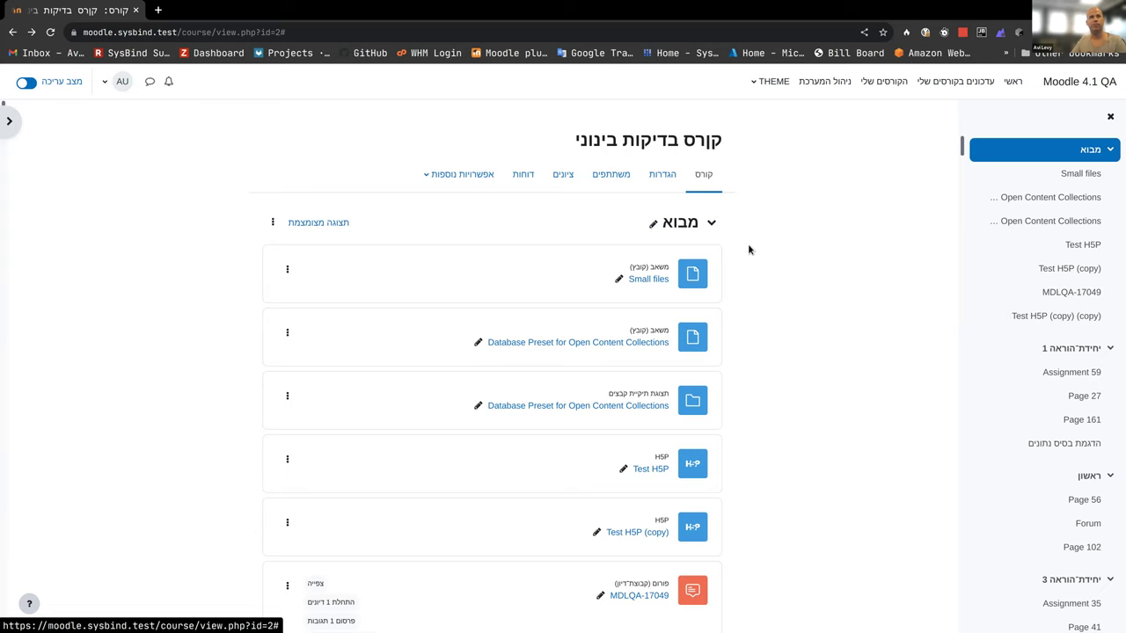
{"action": "scroll", "coordinate": [745, 235], "scroll_direction": "down", "scroll_amount": 2}
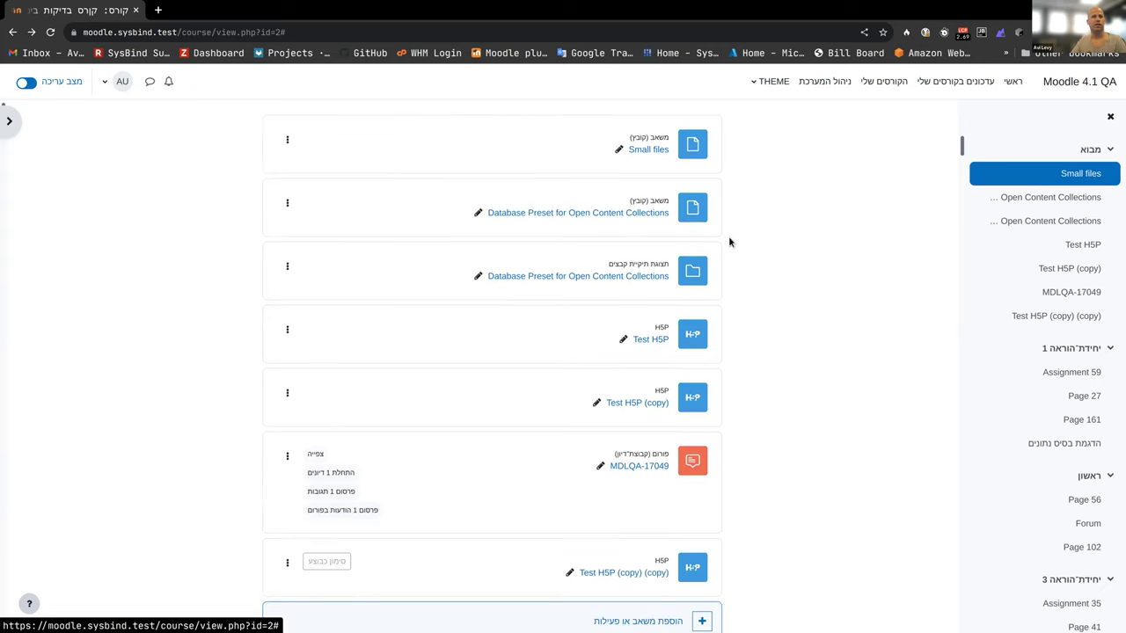
{"action": "scroll", "coordinate": [728, 235], "scroll_direction": "down", "scroll_amount": 1}
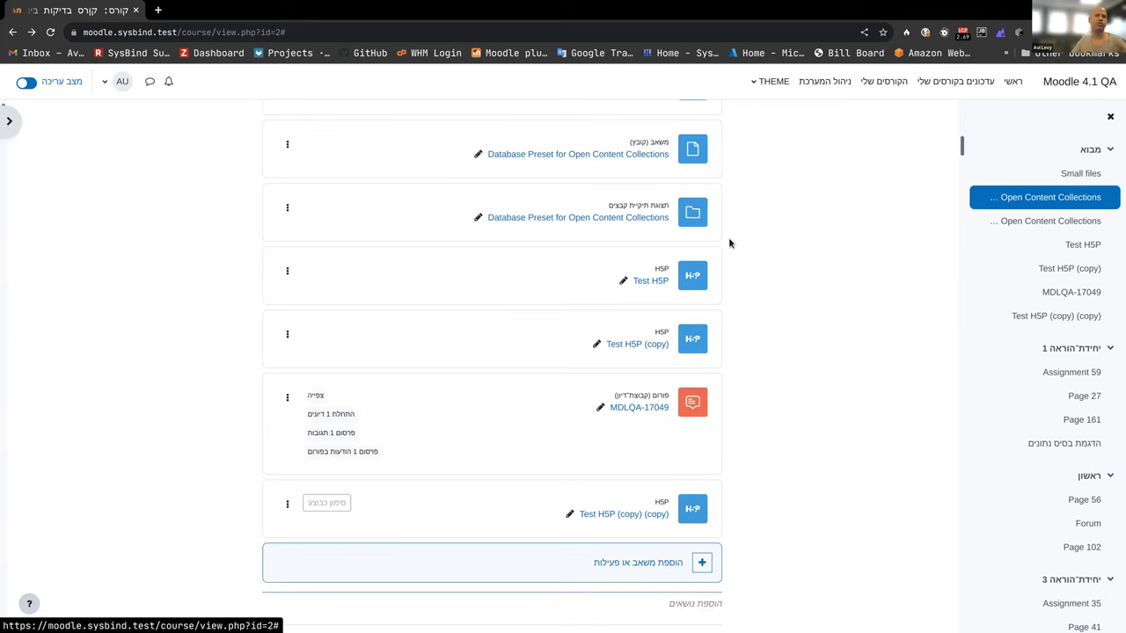
{"action": "scroll", "coordinate": [747, 230], "scroll_direction": "down", "scroll_amount": 1}
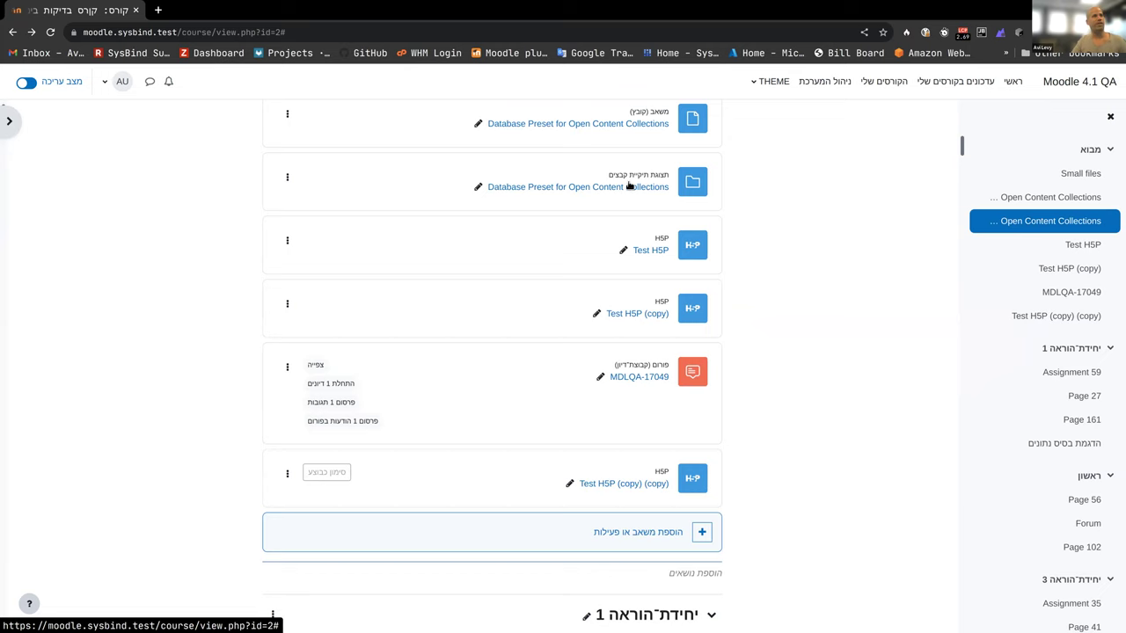
{"action": "scroll", "coordinate": [354, 219], "scroll_direction": "up", "scroll_amount": 2}
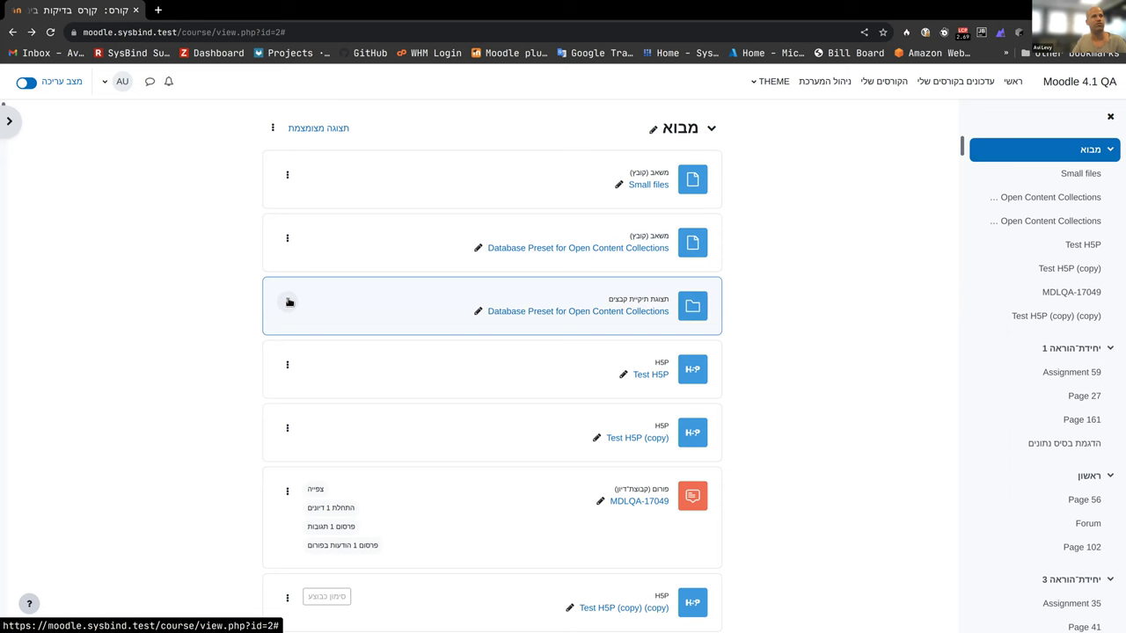
Step: Move the Database Preset for Open Content Collections folder into ראשון right after Page 56
{"action": "left_click", "coordinate": [287, 302]}
{"action": "left_click", "coordinate": [257, 347]}
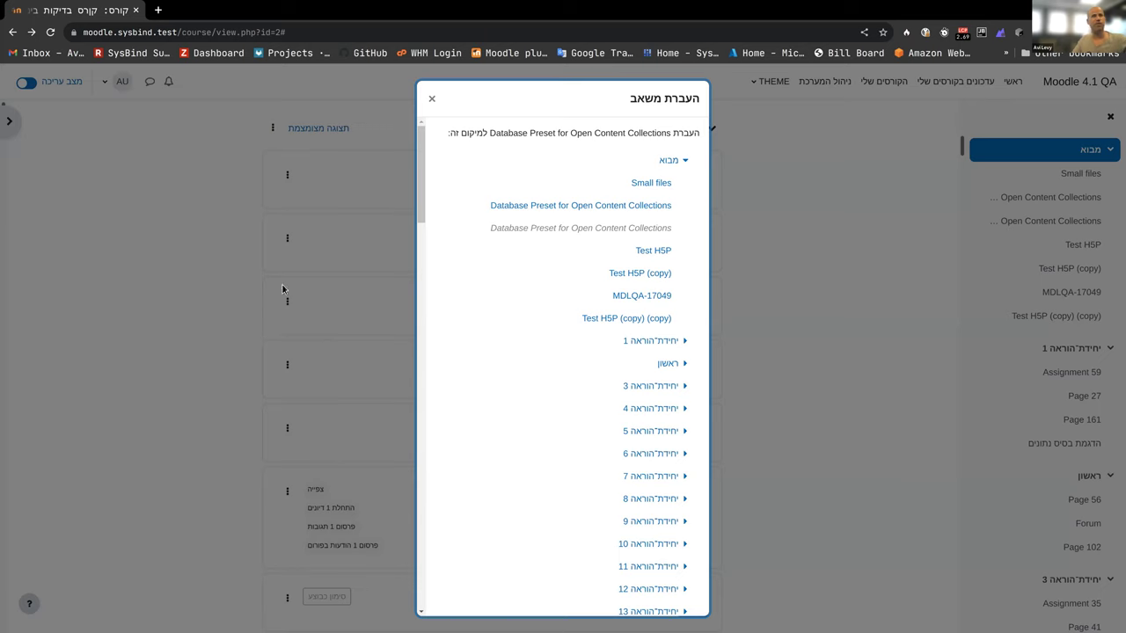
{"action": "left_click", "coordinate": [682, 365]}
{"action": "left_click", "coordinate": [635, 389]}
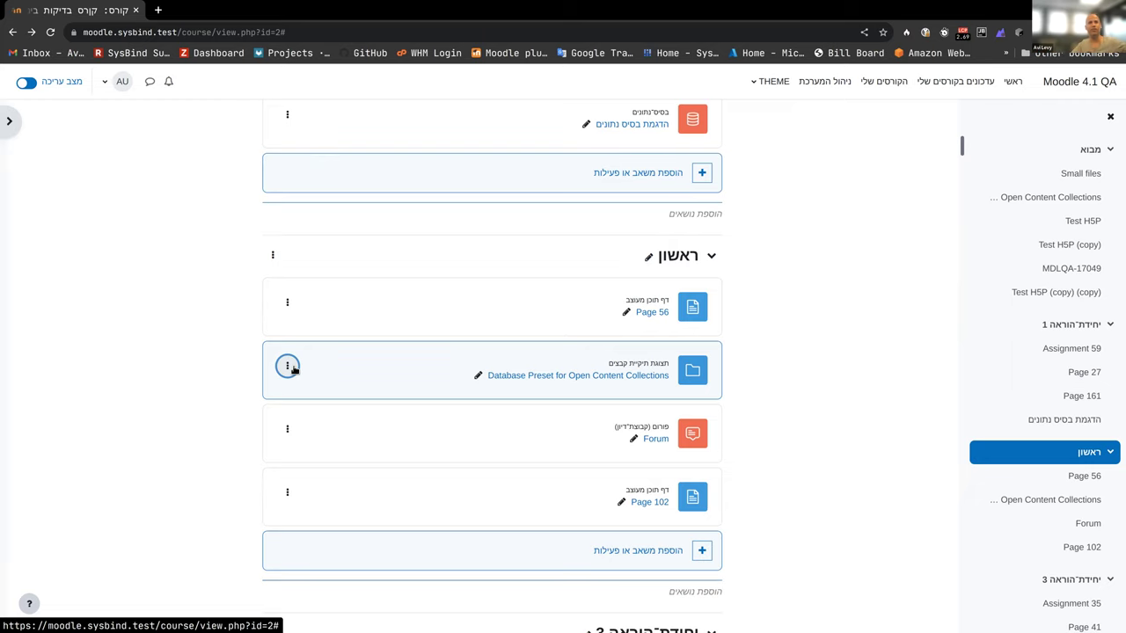
{"action": "scroll", "coordinate": [583, 437], "scroll_direction": "up", "scroll_amount": 2}
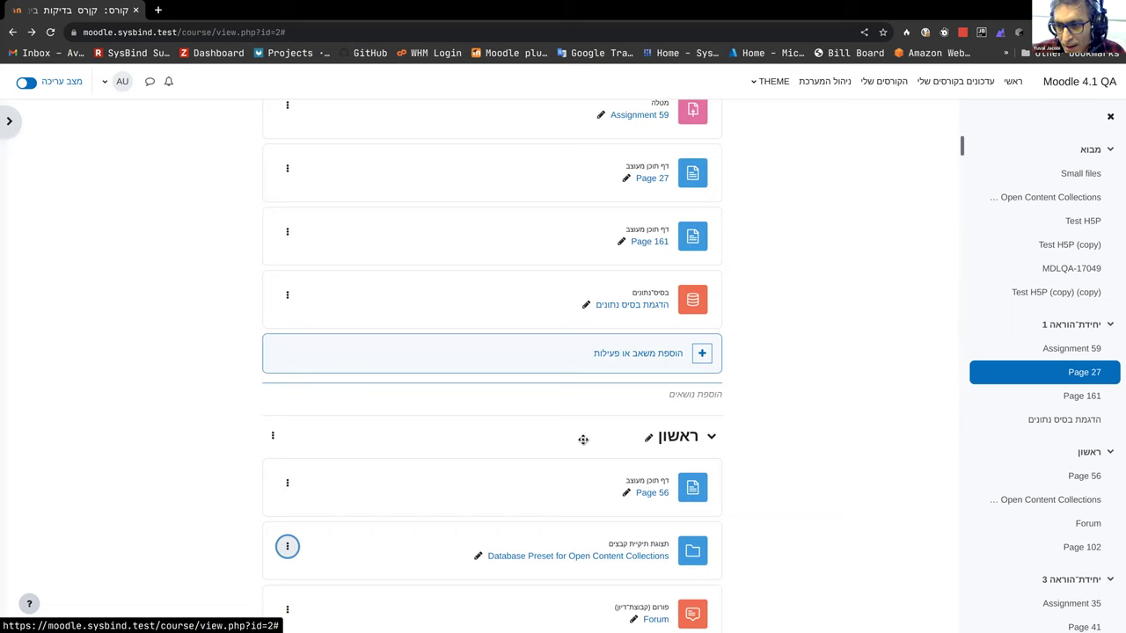
Step: Scroll up to יחידת־הוראה 1 and open Assignment 59
{"action": "scroll", "coordinate": [583, 438], "scroll_direction": "up", "scroll_amount": 1}
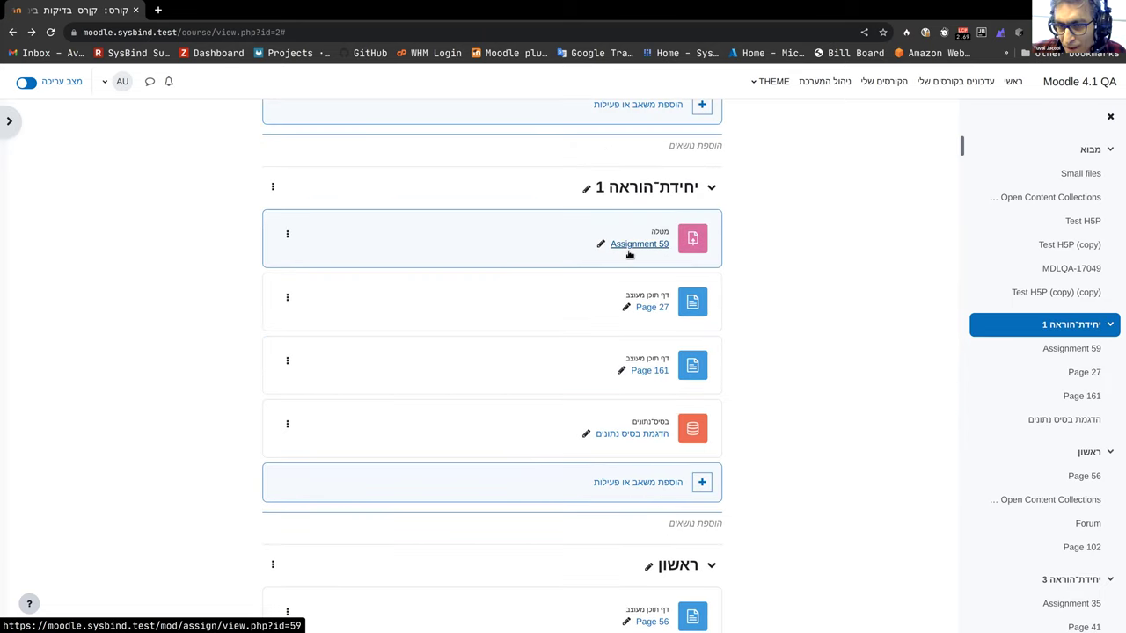
{"action": "left_click", "coordinate": [628, 249]}
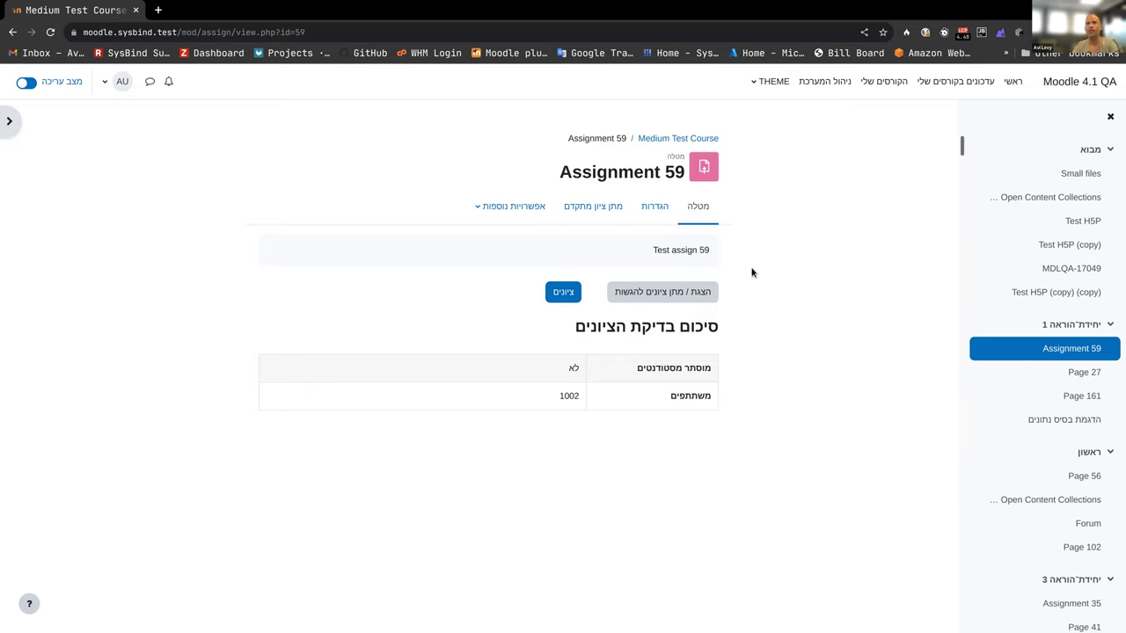
Step: Open Assignment 59's grading view, then go back to the assignment page
{"action": "left_click", "coordinate": [556, 291]}
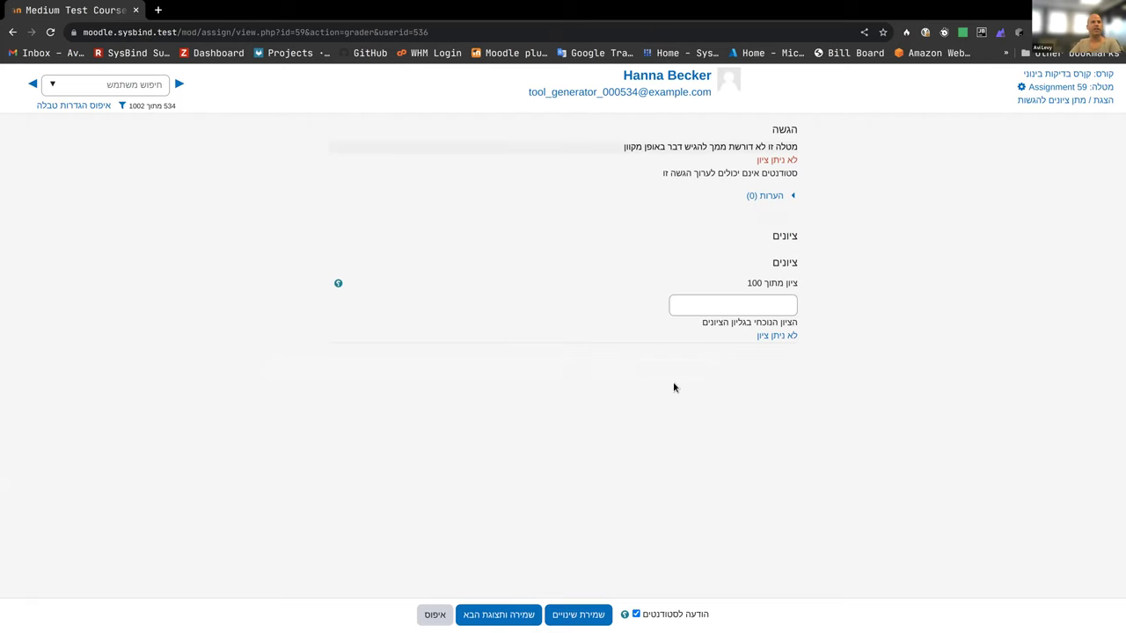
{"action": "key", "text": "alt+Left"}
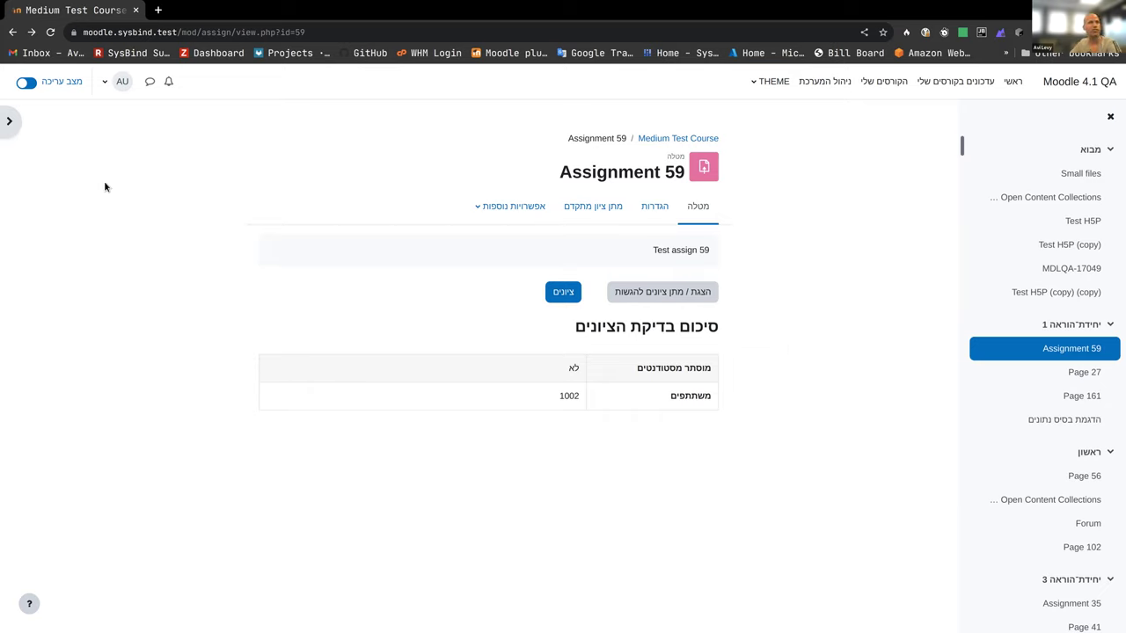
Step: Turn editing mode off and go back twice to the Medium Test Course home page
{"action": "left_click", "coordinate": [26, 83]}
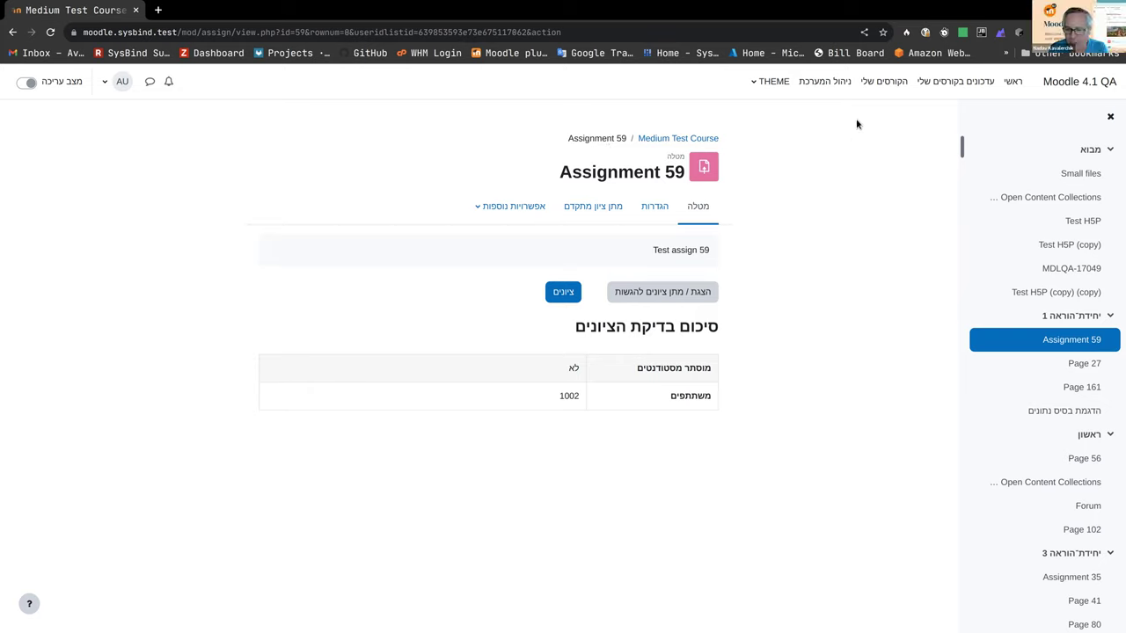
{"action": "key", "text": "alt+Left"}
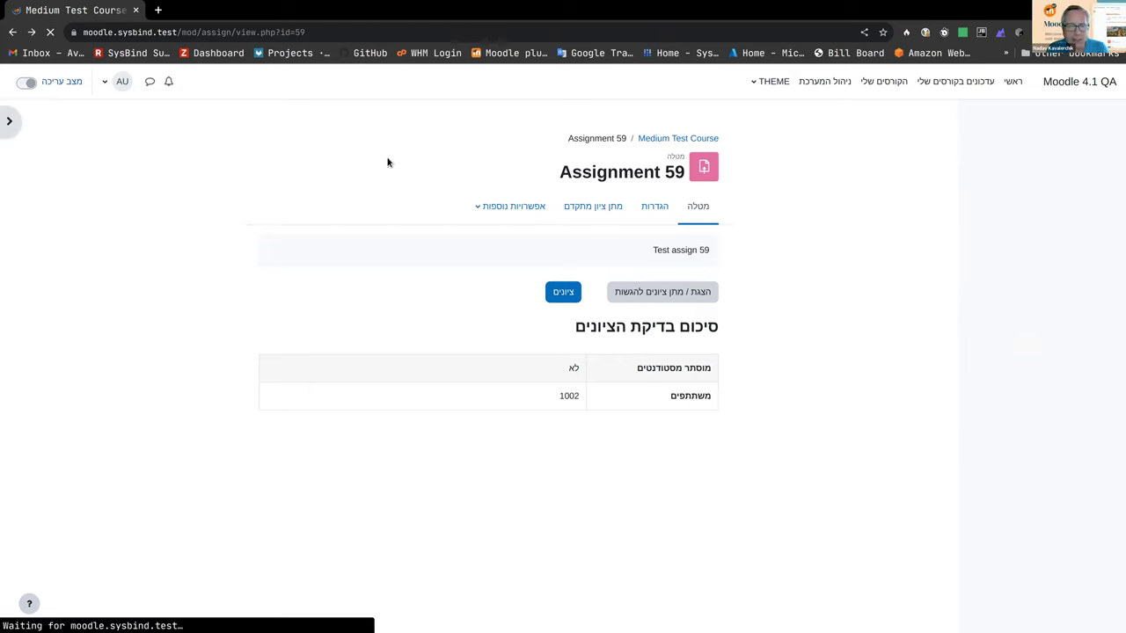
{"action": "key", "text": "alt+Left"}
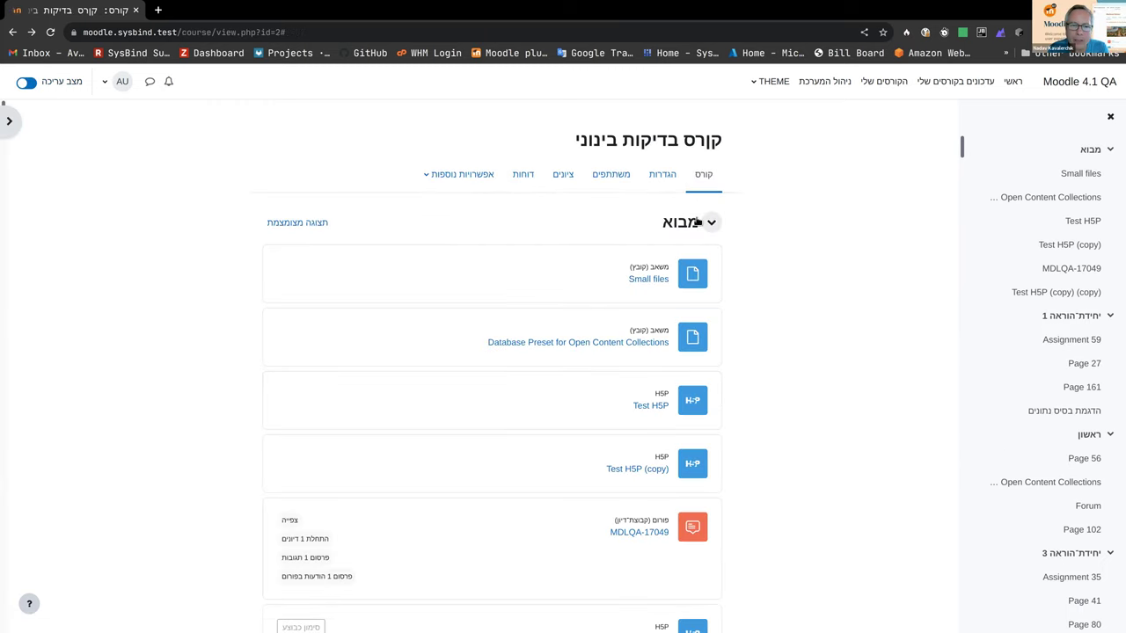
Step: Open the course settings, expand 'תצורת תוכן הקורס' and list the course formats (currently Topics)
{"action": "left_click", "coordinate": [657, 173]}
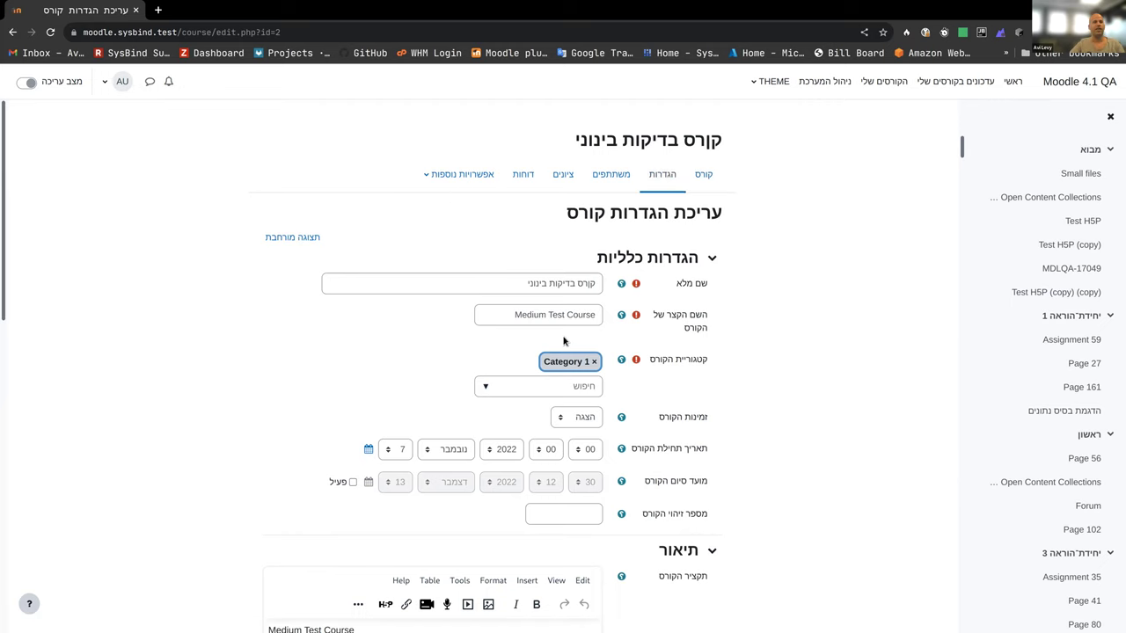
{"action": "scroll", "coordinate": [580, 343], "scroll_direction": "down", "scroll_amount": 3}
{"action": "scroll", "coordinate": [354, 390], "scroll_direction": "down", "scroll_amount": 1}
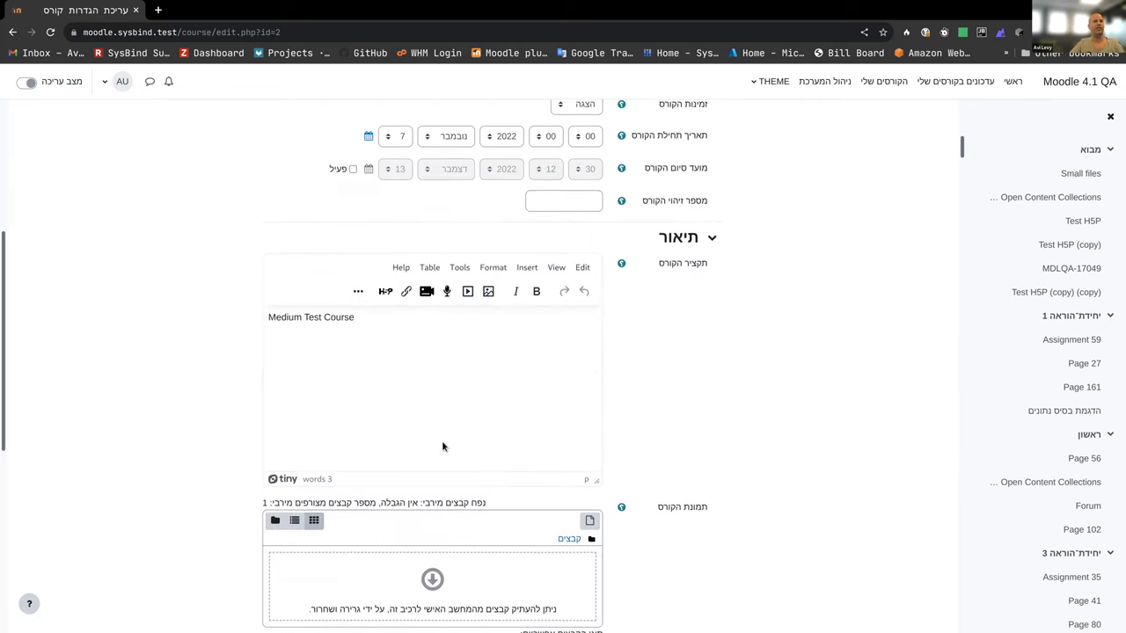
{"action": "scroll", "coordinate": [442, 445], "scroll_direction": "down", "scroll_amount": 3}
{"action": "scroll", "coordinate": [641, 437], "scroll_direction": "down", "scroll_amount": 1}
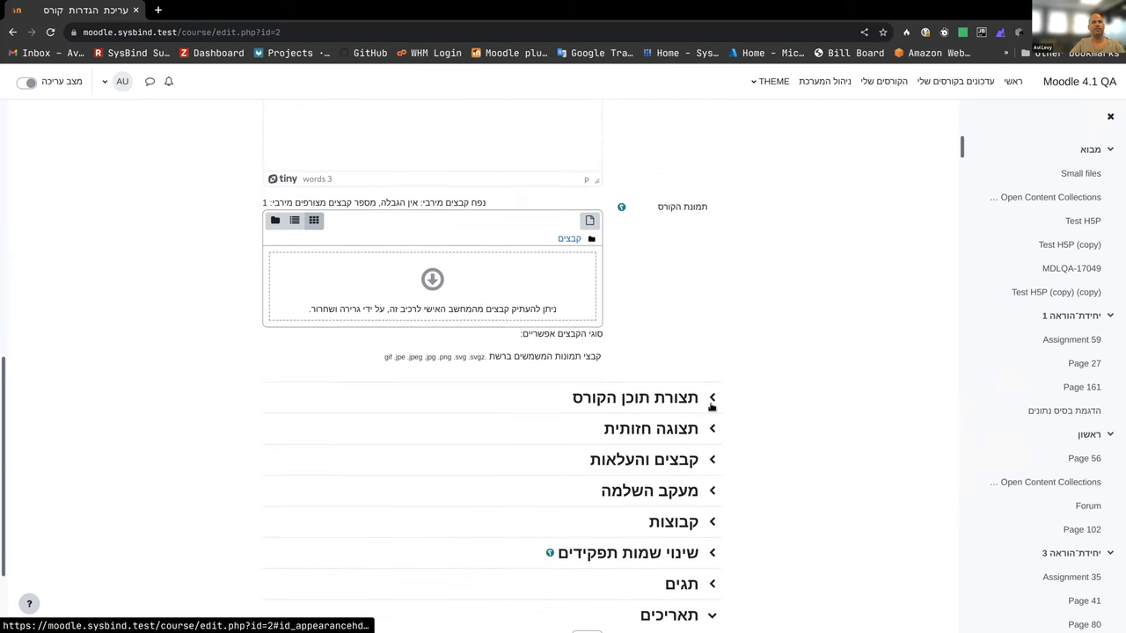
{"action": "left_click", "coordinate": [711, 397]}
{"action": "left_click", "coordinate": [575, 425]}
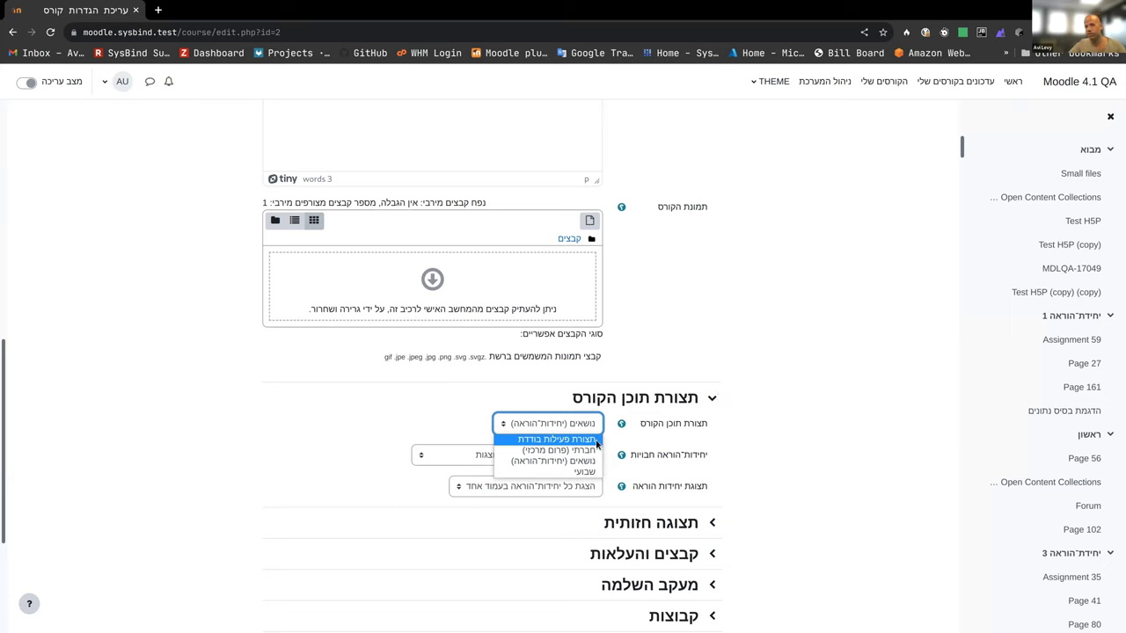
Step: Leave the course format dropdown unchanged and return to the קורס בדיקות בינוני course page
{"action": "left_click", "coordinate": [715, 444]}
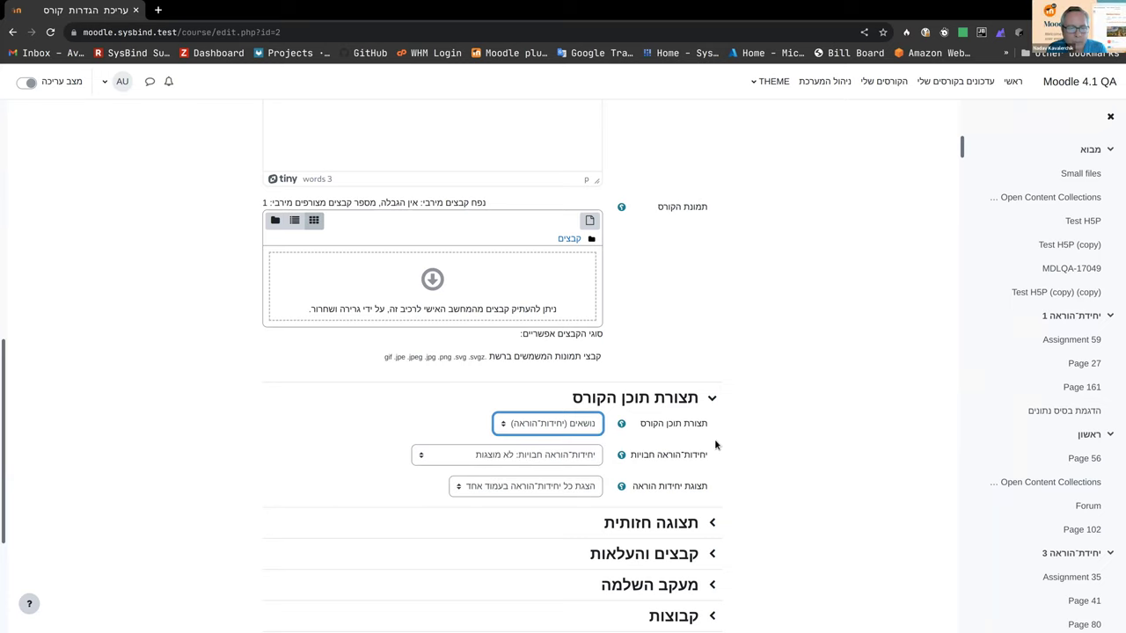
{"action": "scroll", "coordinate": [711, 438], "scroll_direction": "down", "scroll_amount": 2}
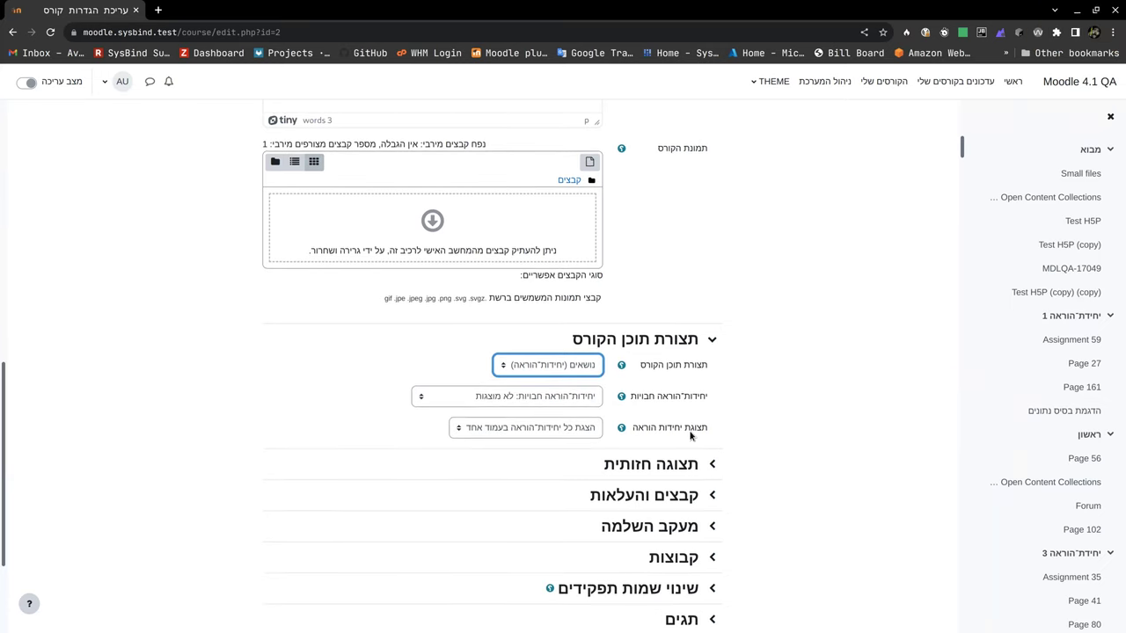
{"action": "scroll", "coordinate": [687, 431], "scroll_direction": "up", "scroll_amount": 2}
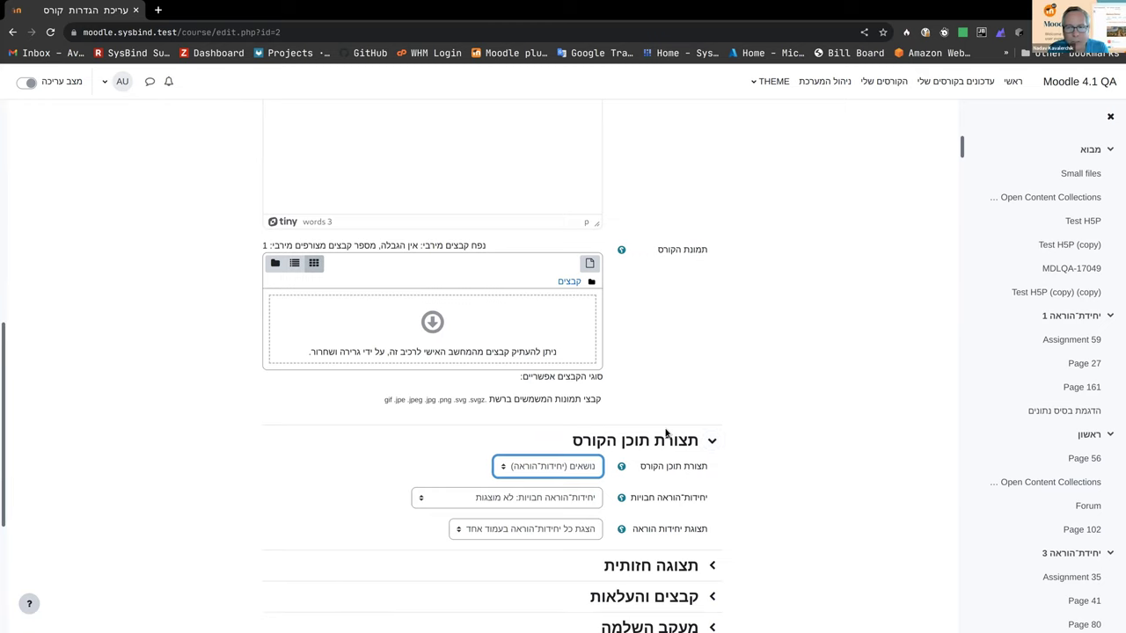
{"action": "scroll", "coordinate": [742, 307], "scroll_direction": "up", "scroll_amount": 5}
{"action": "scroll", "coordinate": [754, 246], "scroll_direction": "up", "scroll_amount": 5}
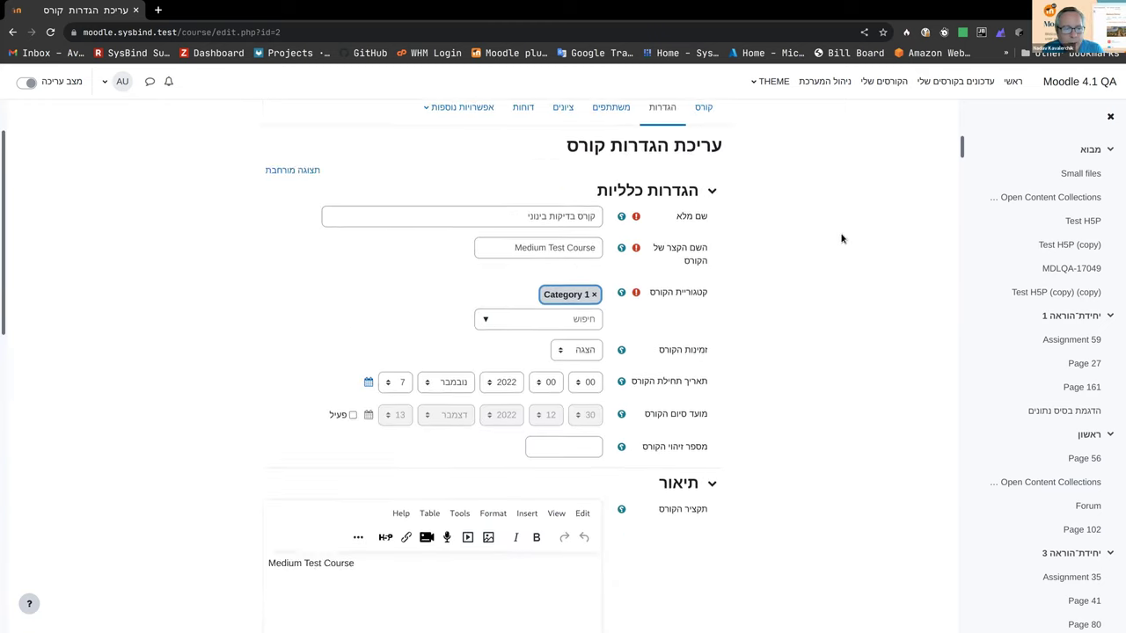
{"action": "left_click", "coordinate": [708, 178]}
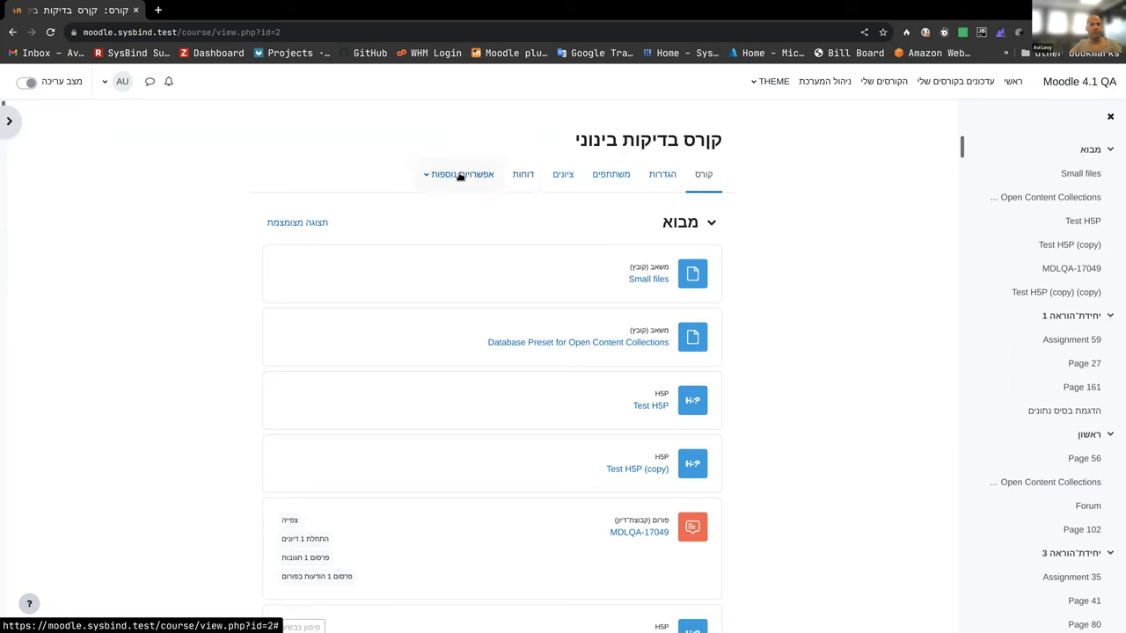
Step: Collapse מבוא, יחידת הוראה 1, ראשון and יחידת הוראה 3 through 7 in the course index
{"action": "left_click", "coordinate": [1110, 151]}
{"action": "left_click", "coordinate": [1110, 174]}
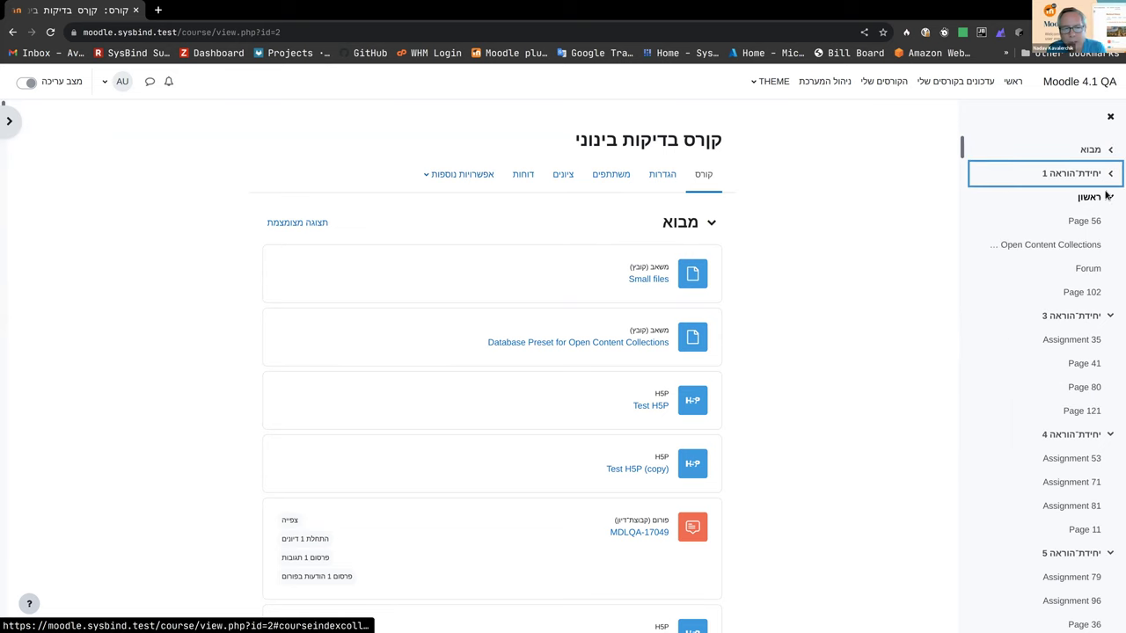
{"action": "left_click", "coordinate": [1110, 197]}
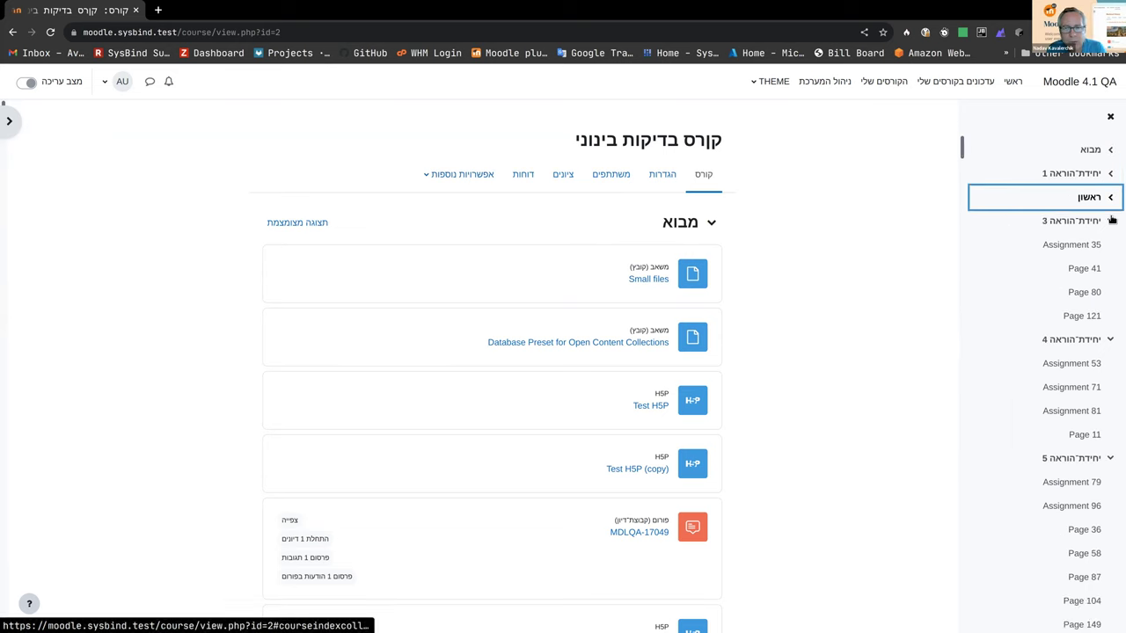
{"action": "left_click", "coordinate": [1110, 220]}
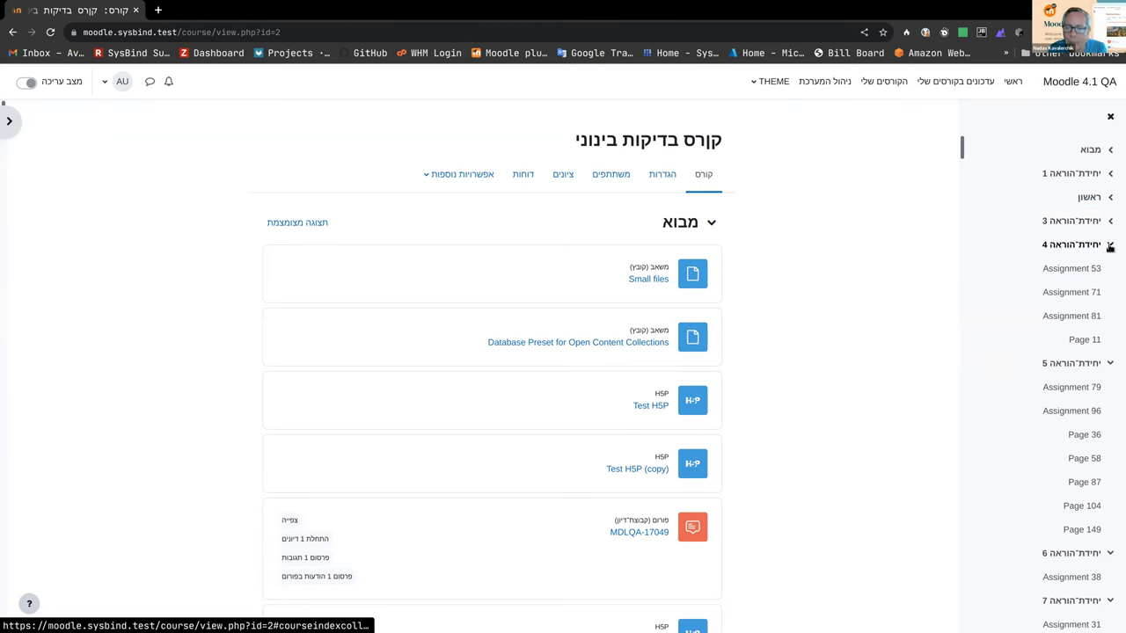
{"action": "left_click", "coordinate": [1110, 246]}
{"action": "left_click", "coordinate": [1110, 269]}
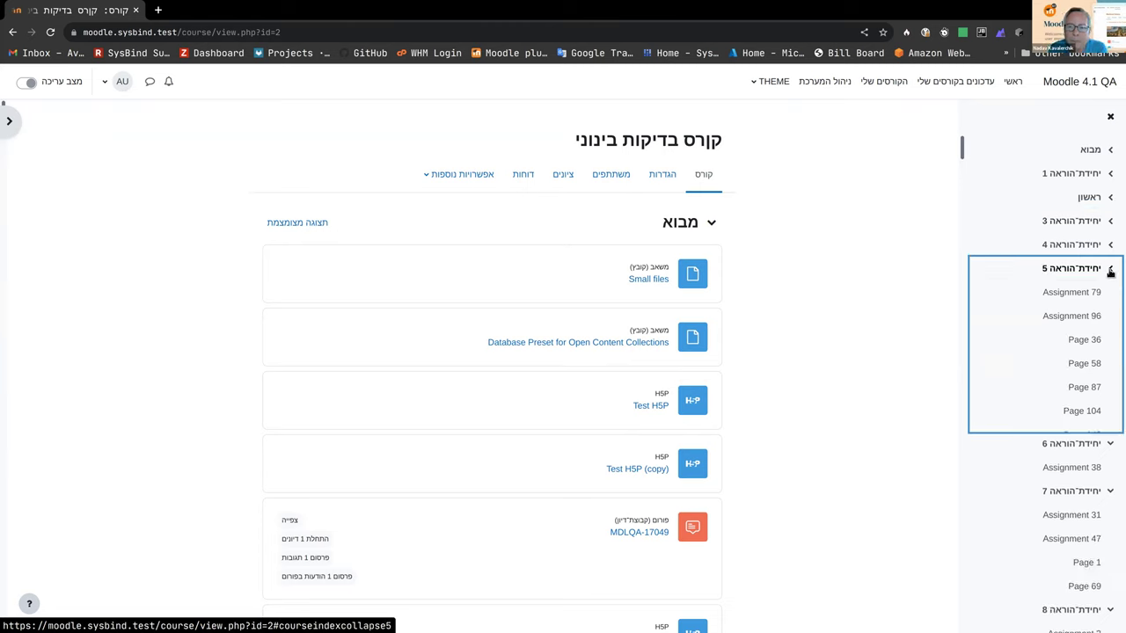
{"action": "left_click", "coordinate": [1109, 293]}
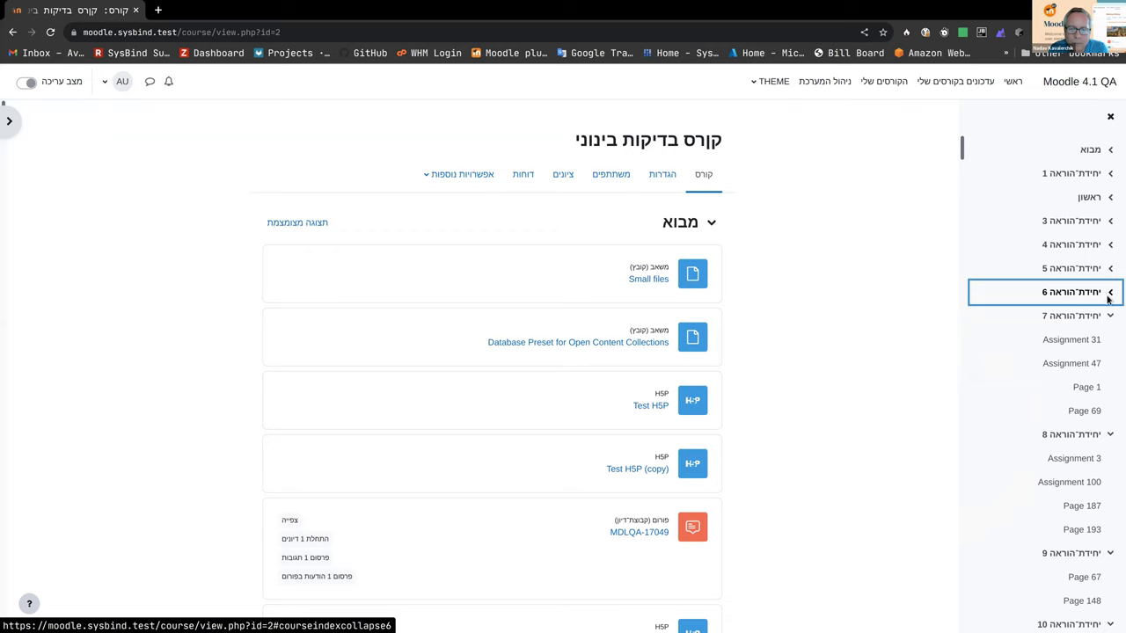
{"action": "left_click", "coordinate": [1110, 317]}
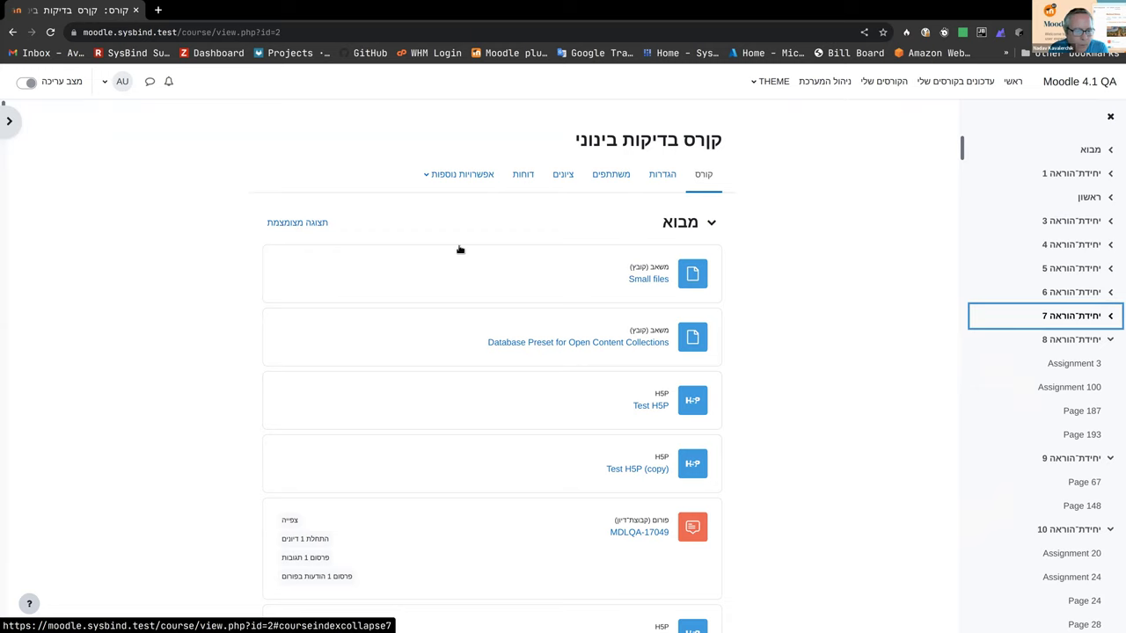
Step: Show the calendar and glossary blocks, turn editing mode on, and bring up help and support
{"action": "left_click", "coordinate": [22, 127]}
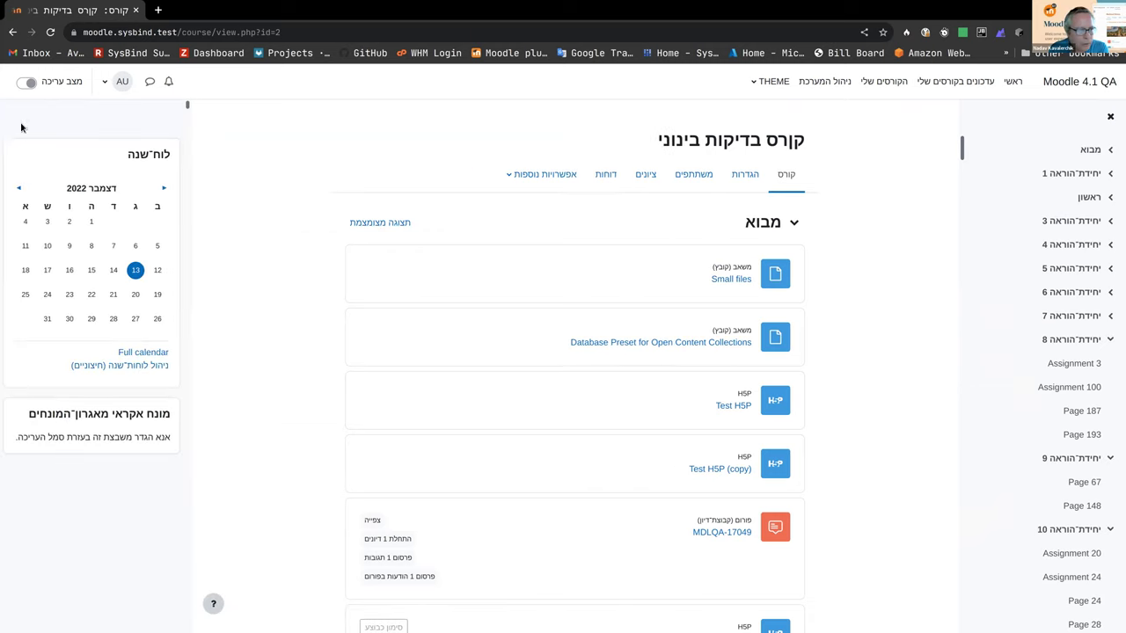
{"action": "left_click", "coordinate": [26, 81]}
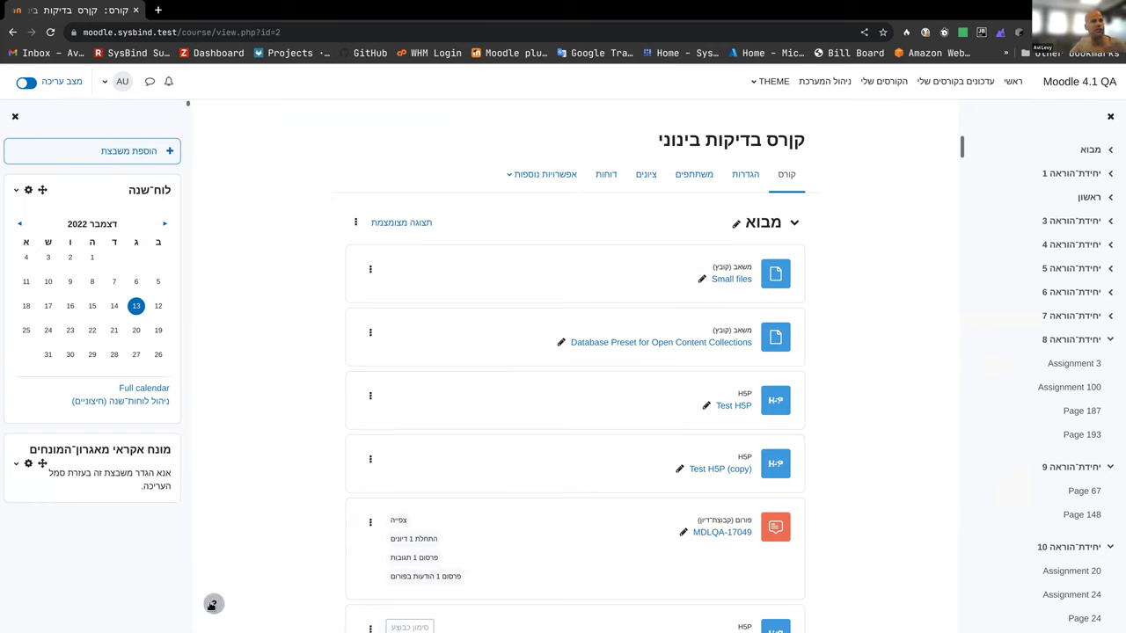
{"action": "left_click", "coordinate": [213, 604]}
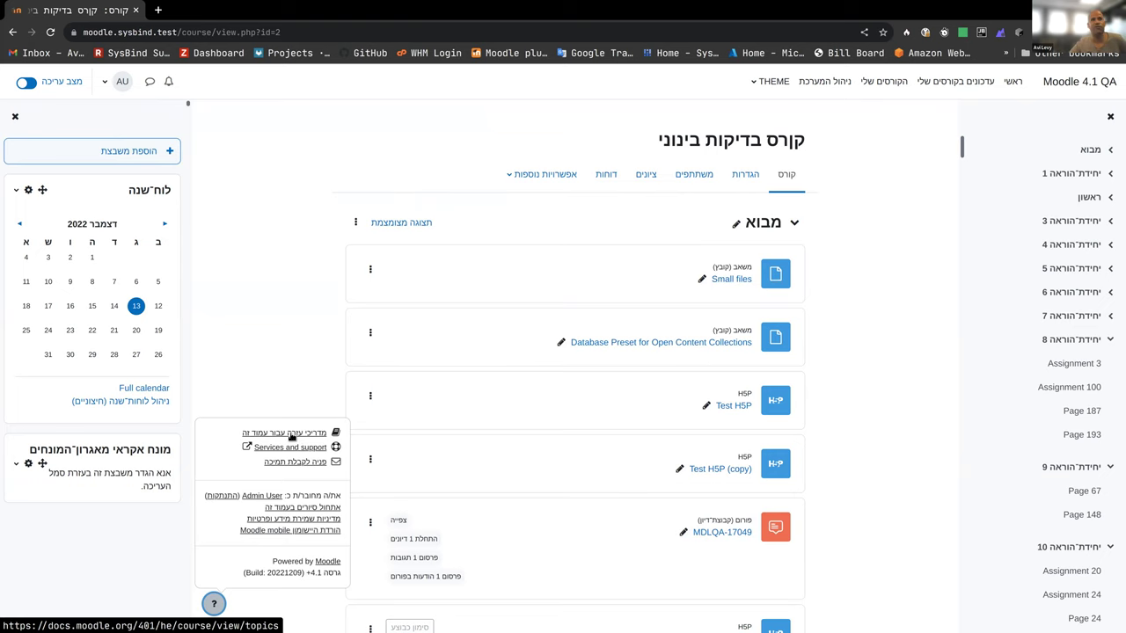
Step: View the Moodle documentation for the course page, then return and go to the site home
{"action": "left_click", "coordinate": [292, 434]}
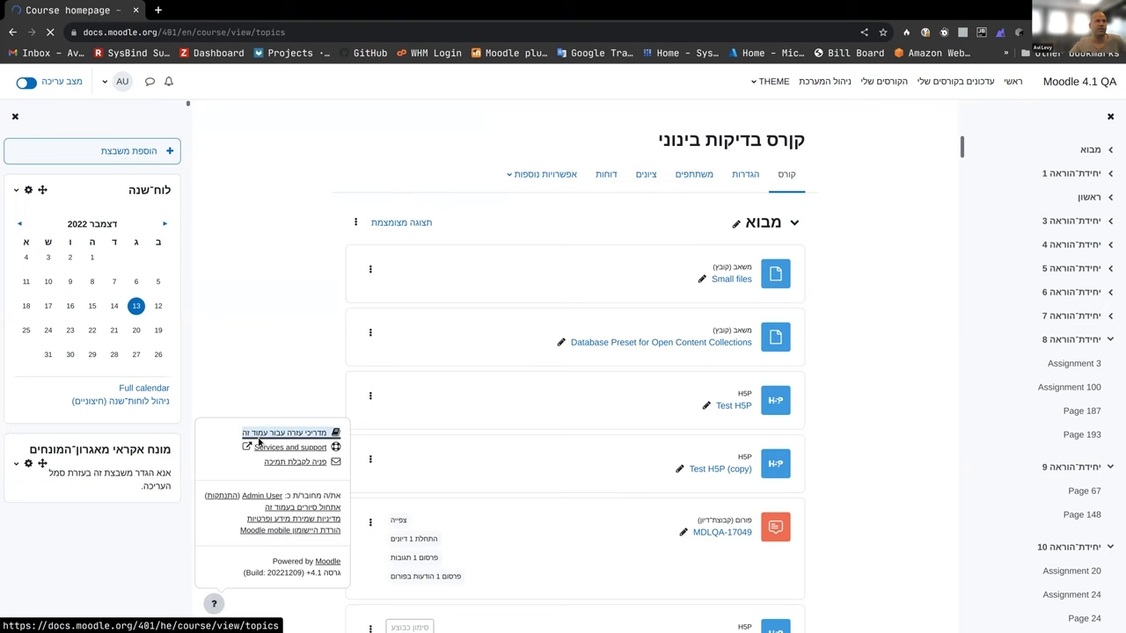
{"action": "left_click", "coordinate": [16, 32]}
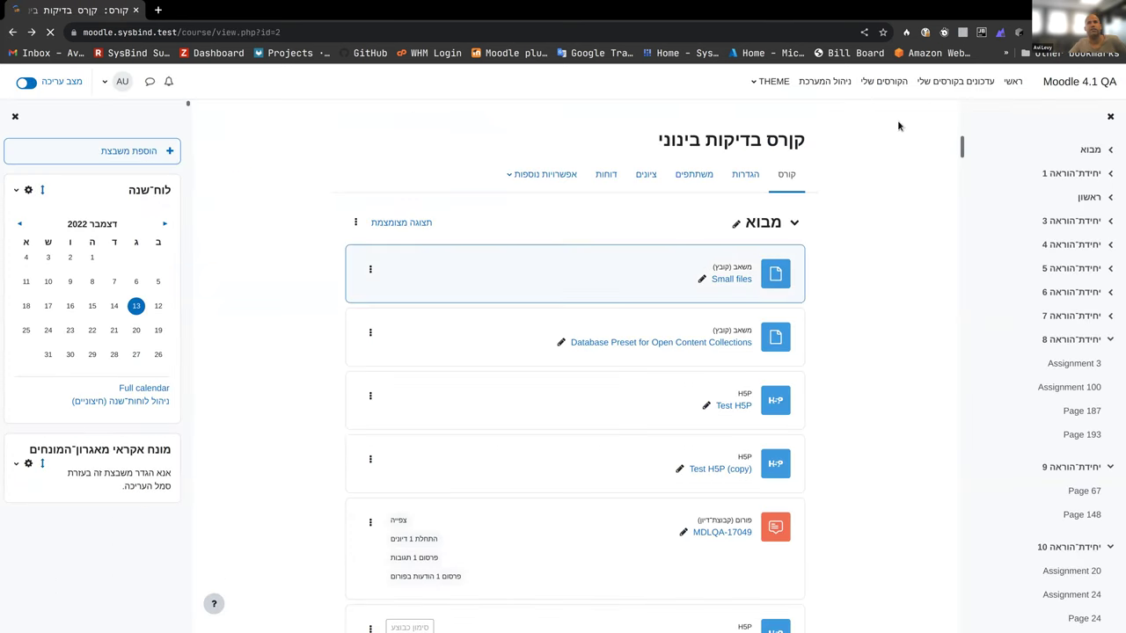
{"action": "left_click", "coordinate": [1012, 81]}
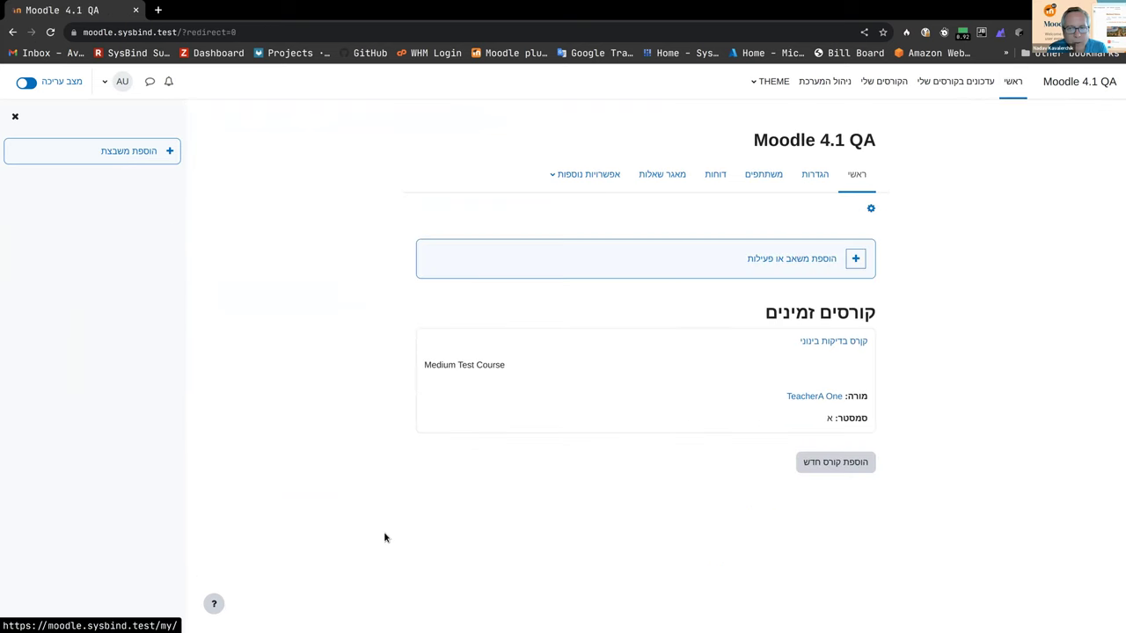
Step: Turn editing mode off, reset the page's guided tours, and open the dashboard
{"action": "left_click", "coordinate": [214, 603]}
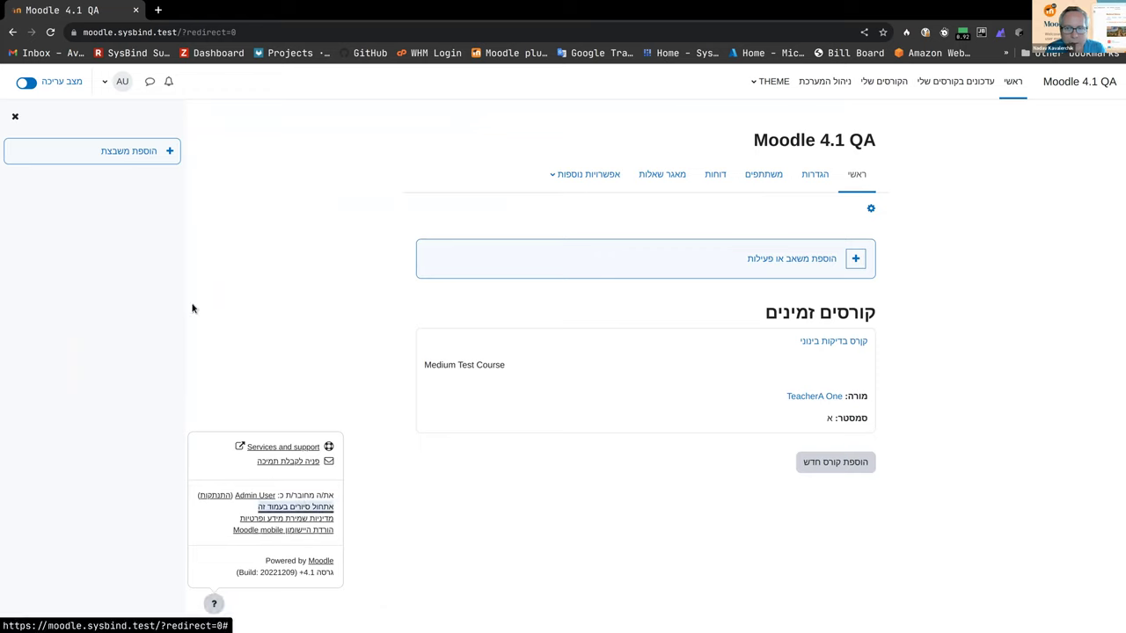
{"action": "left_click", "coordinate": [25, 83]}
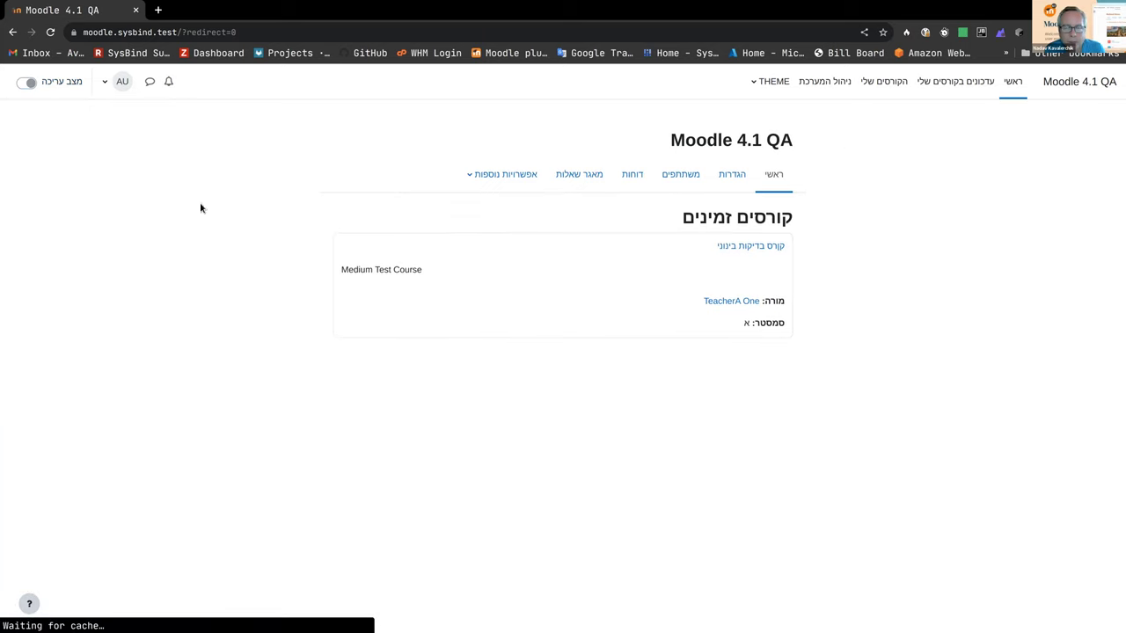
{"action": "left_click", "coordinate": [29, 603]}
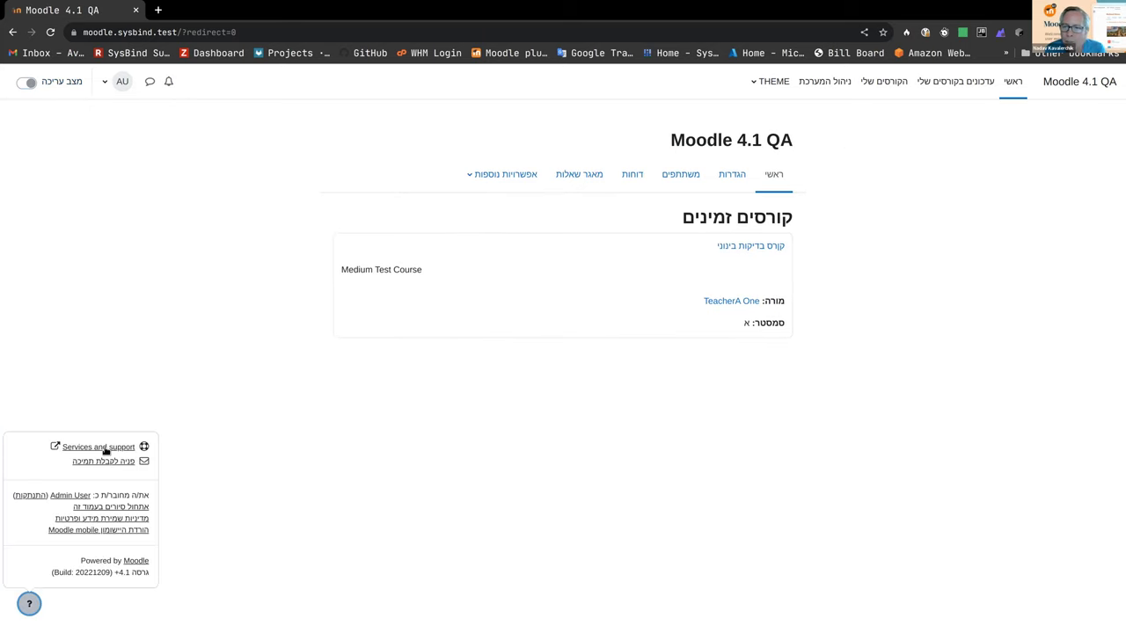
{"action": "left_click", "coordinate": [119, 508]}
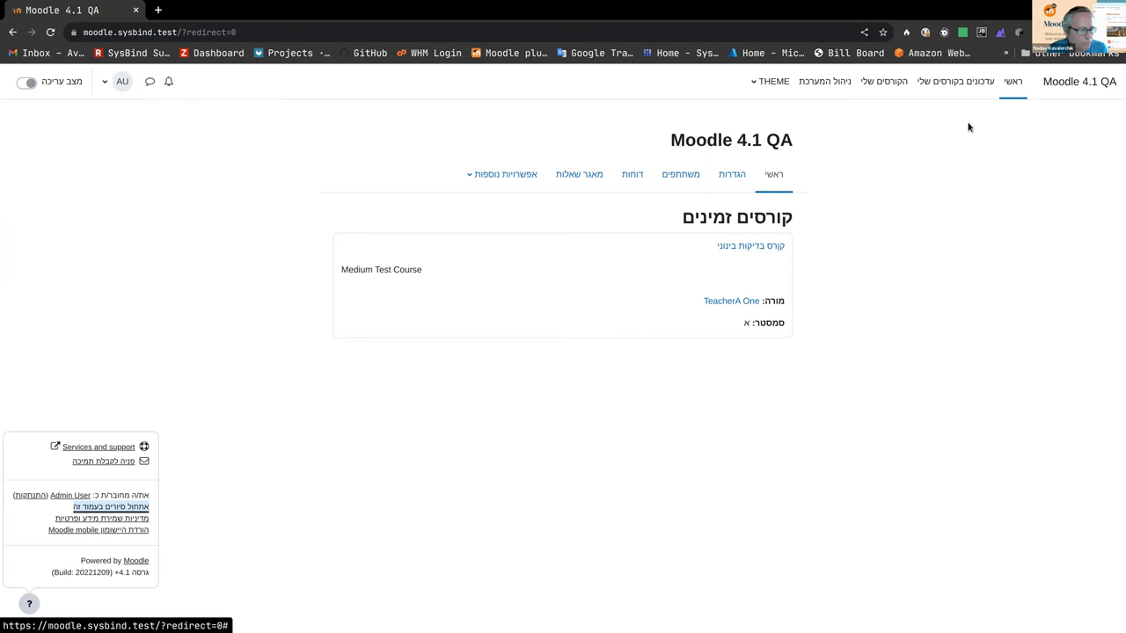
{"action": "left_click", "coordinate": [1109, 84]}
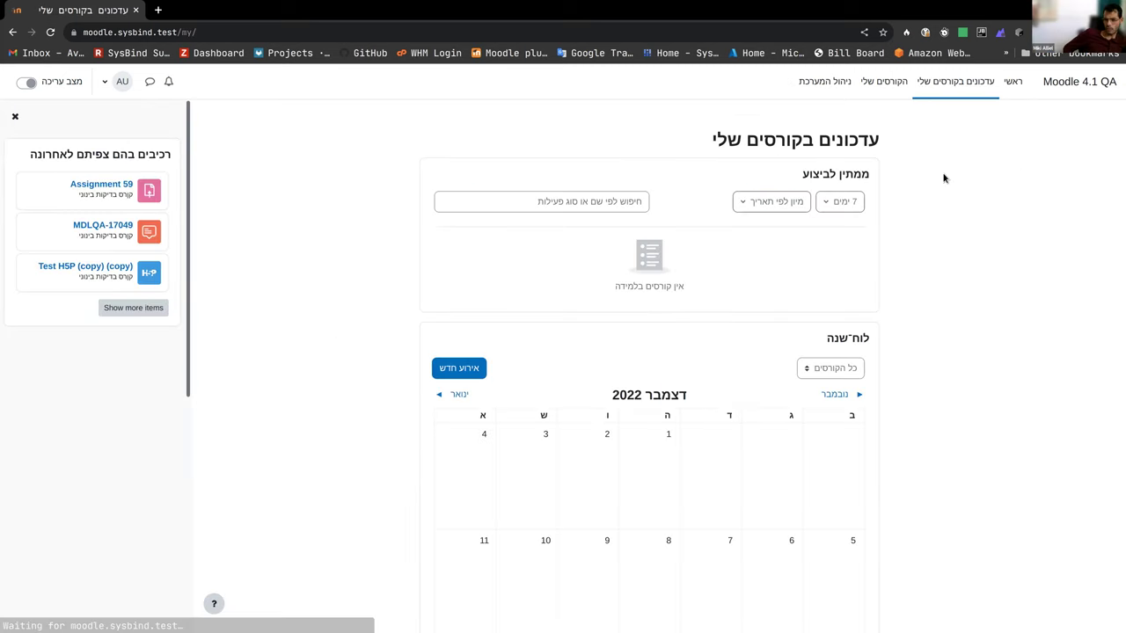
Step: Hide the blocks, check messages and notifications from site home, then open קורס בדיקות בינוני
{"action": "left_click", "coordinate": [15, 116]}
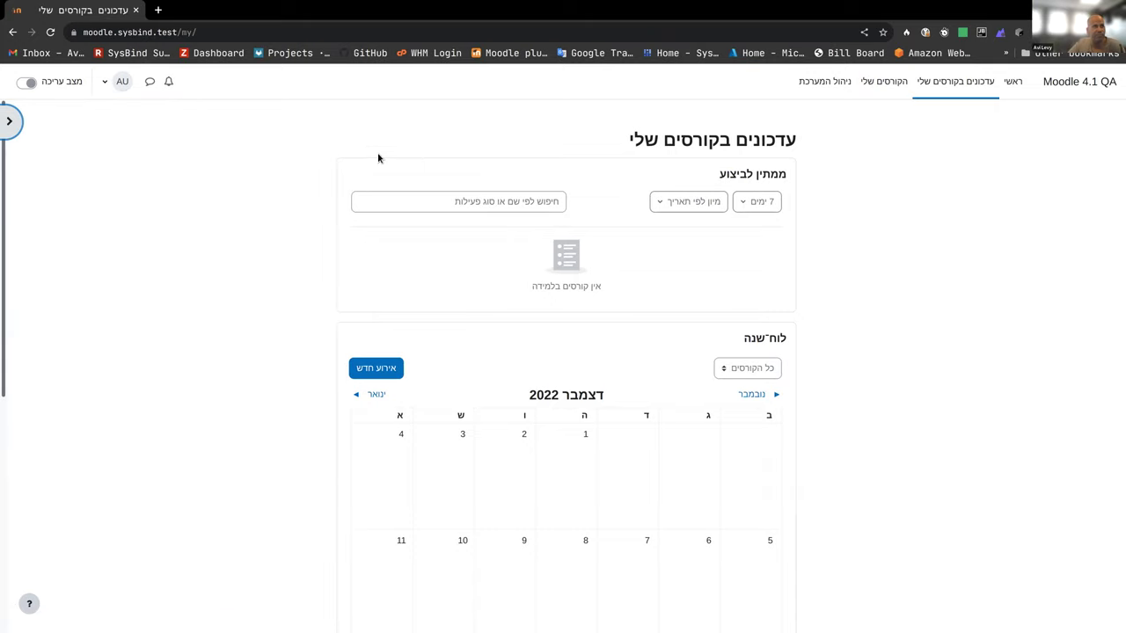
{"action": "left_click", "coordinate": [1010, 82]}
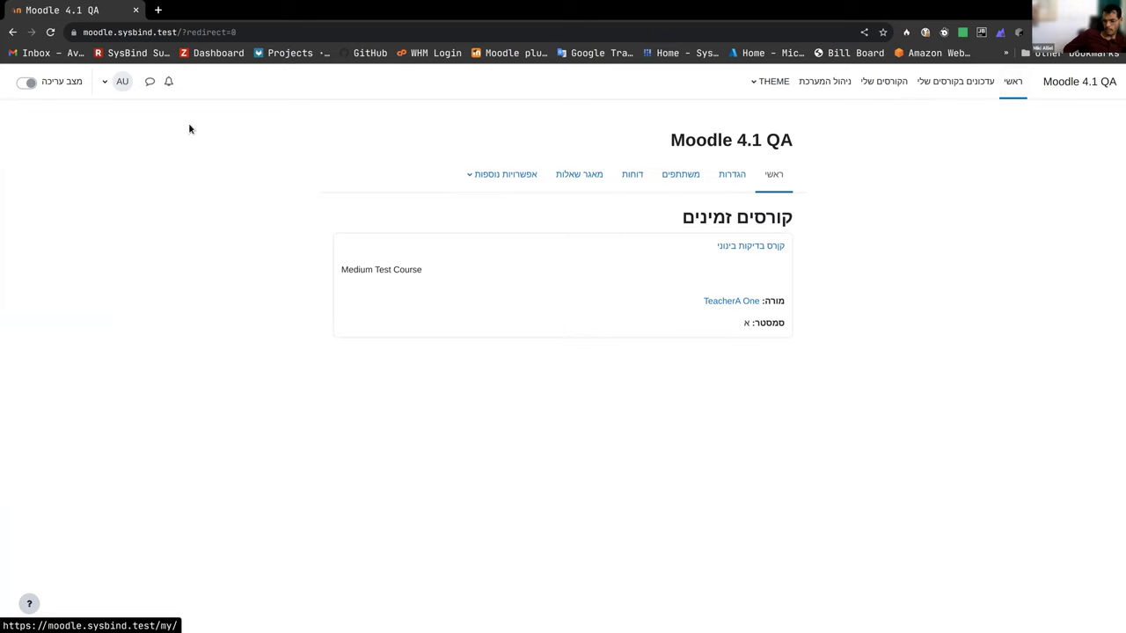
{"action": "left_click", "coordinate": [151, 83]}
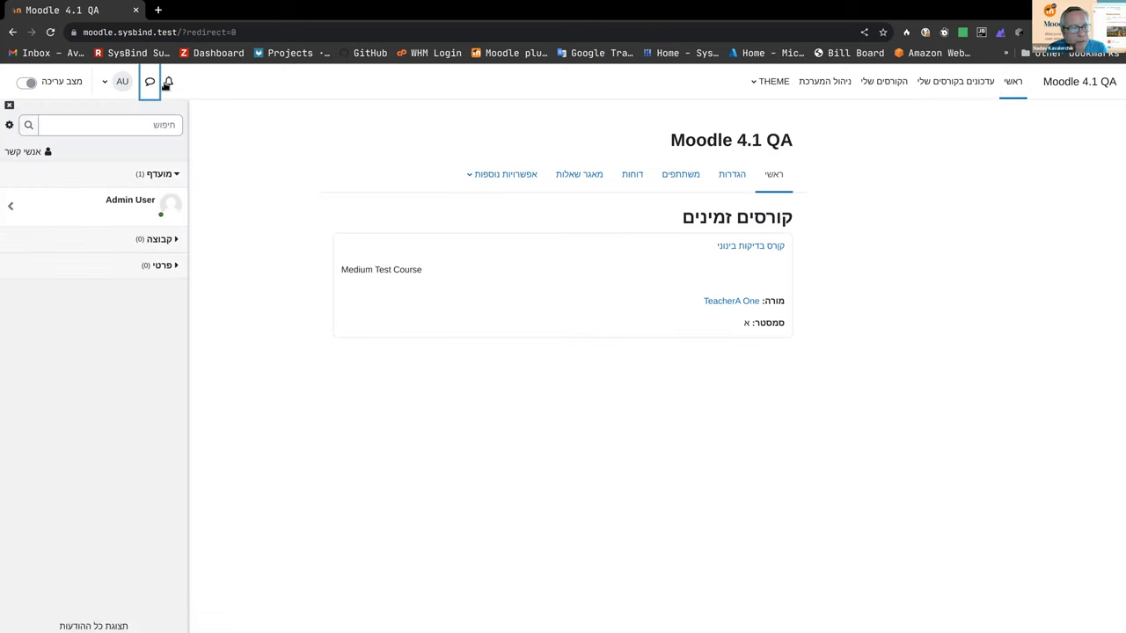
{"action": "left_click", "coordinate": [167, 85]}
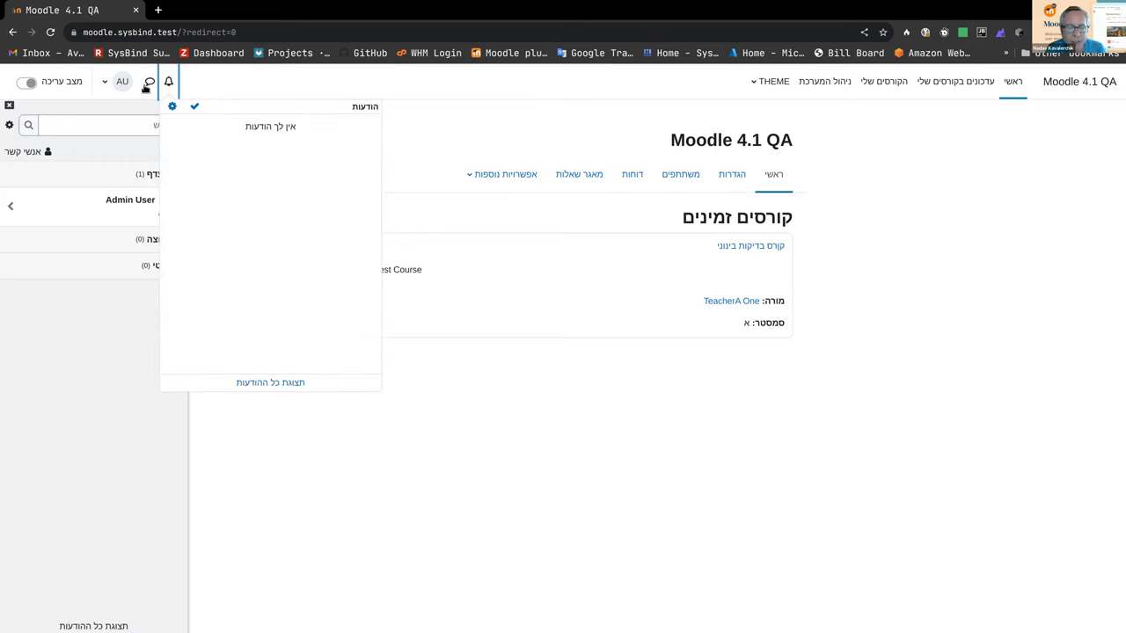
{"action": "left_click", "coordinate": [150, 82]}
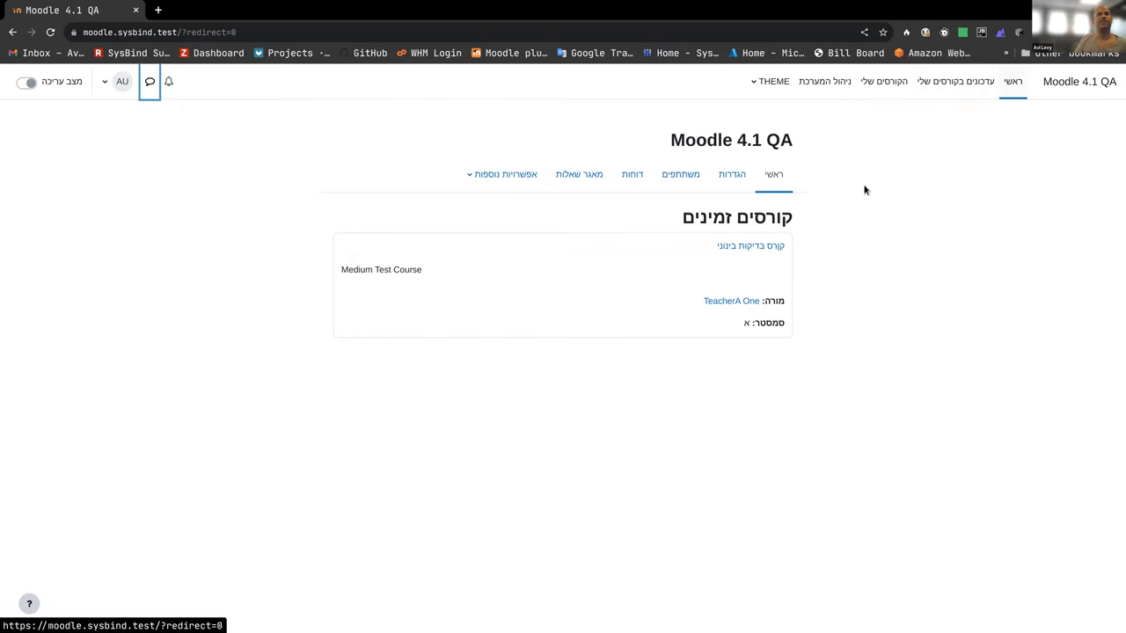
{"action": "left_click", "coordinate": [757, 251]}
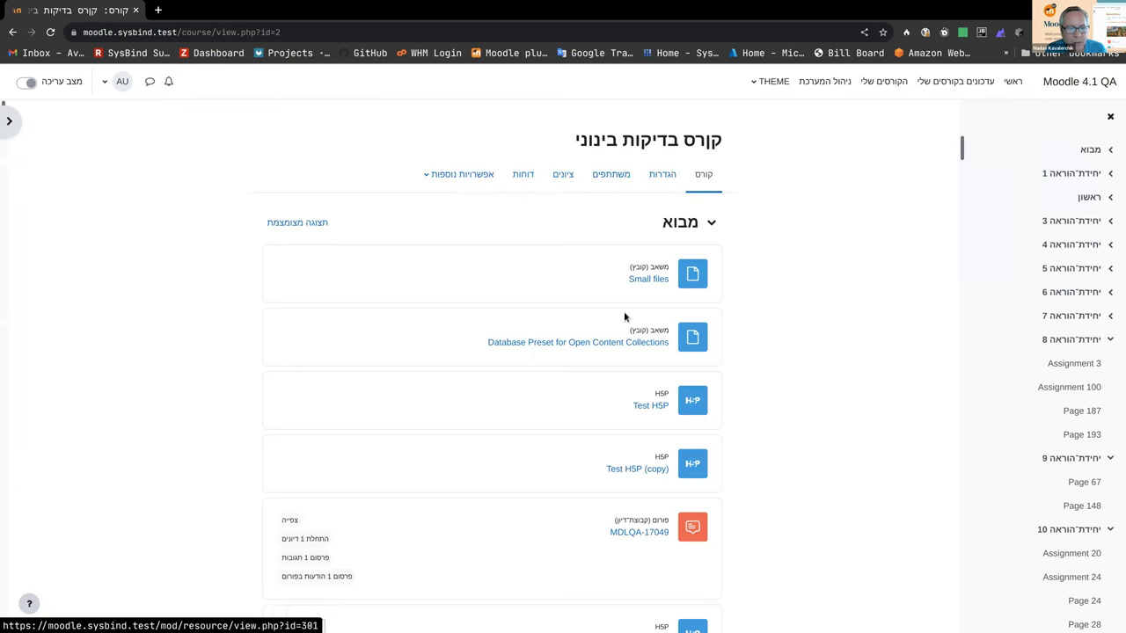
Step: Open the settings form of the Test H5P (copy) activity and scroll through it
{"action": "left_click", "coordinate": [643, 480]}
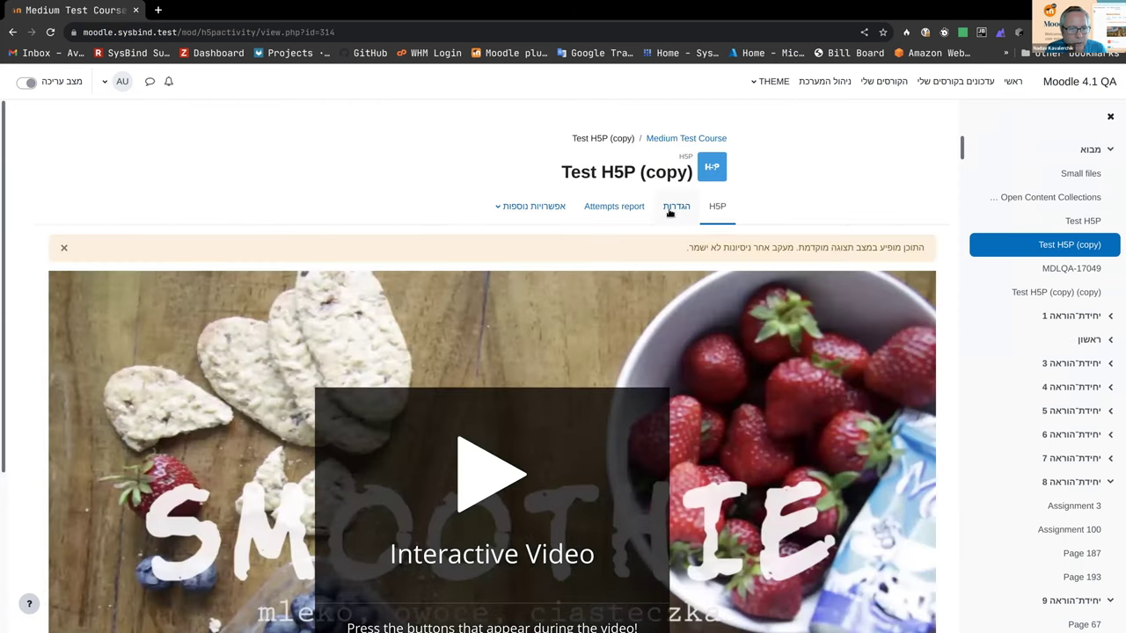
{"action": "left_click", "coordinate": [675, 207]}
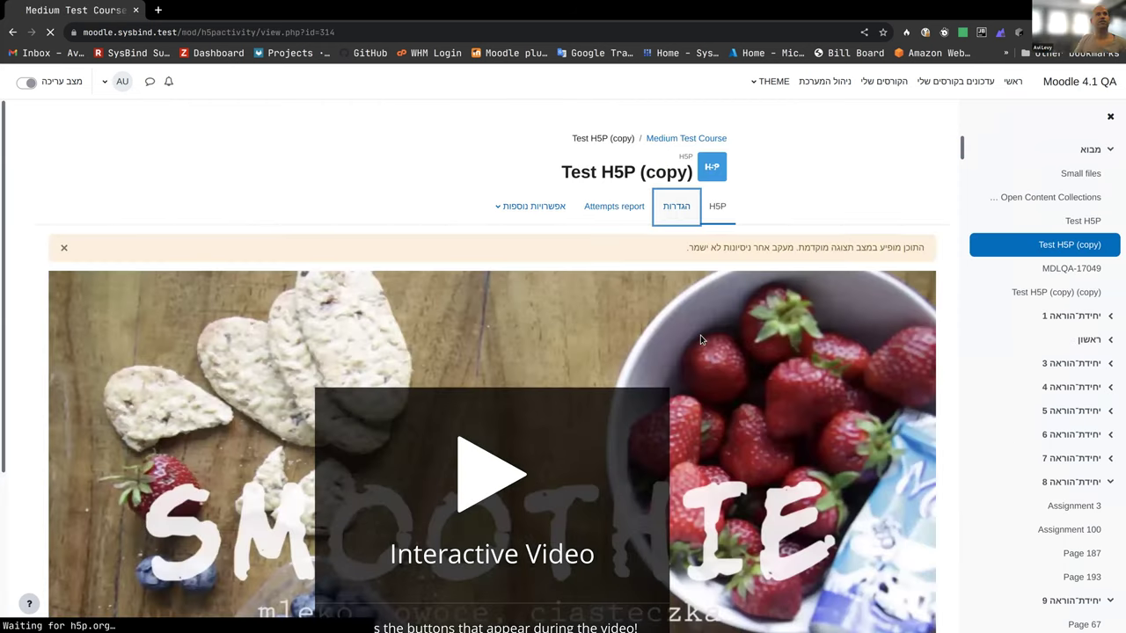
{"action": "scroll", "coordinate": [655, 377], "scroll_direction": "down", "scroll_amount": 10}
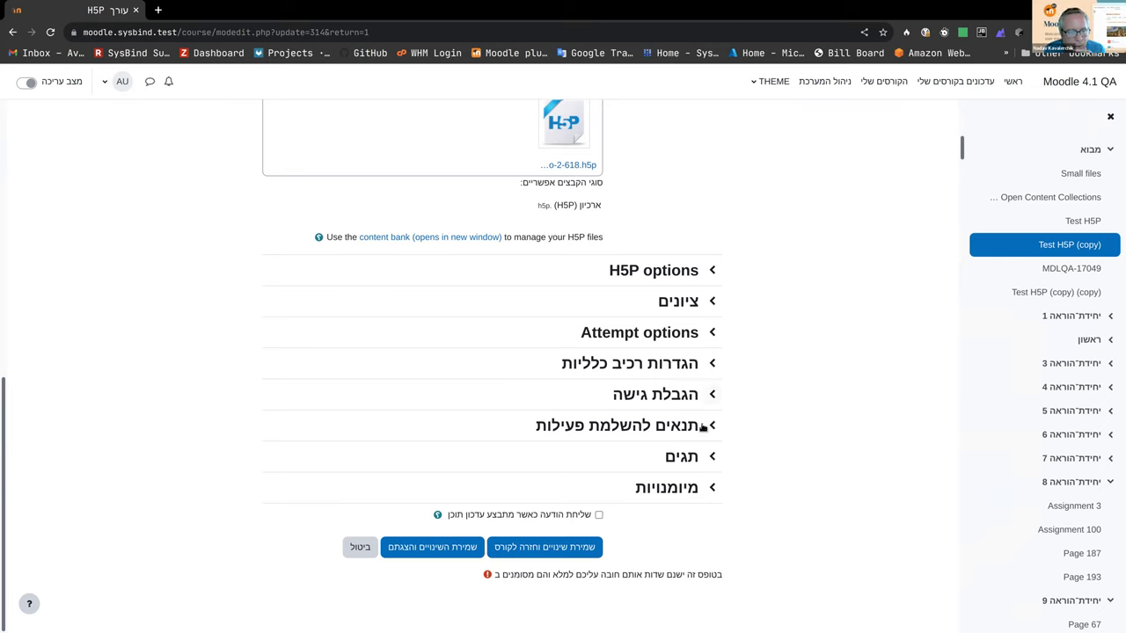
Step: Set completion tracking to 'when conditions are met', requiring a grade and a passing grade
{"action": "left_click", "coordinate": [703, 426]}
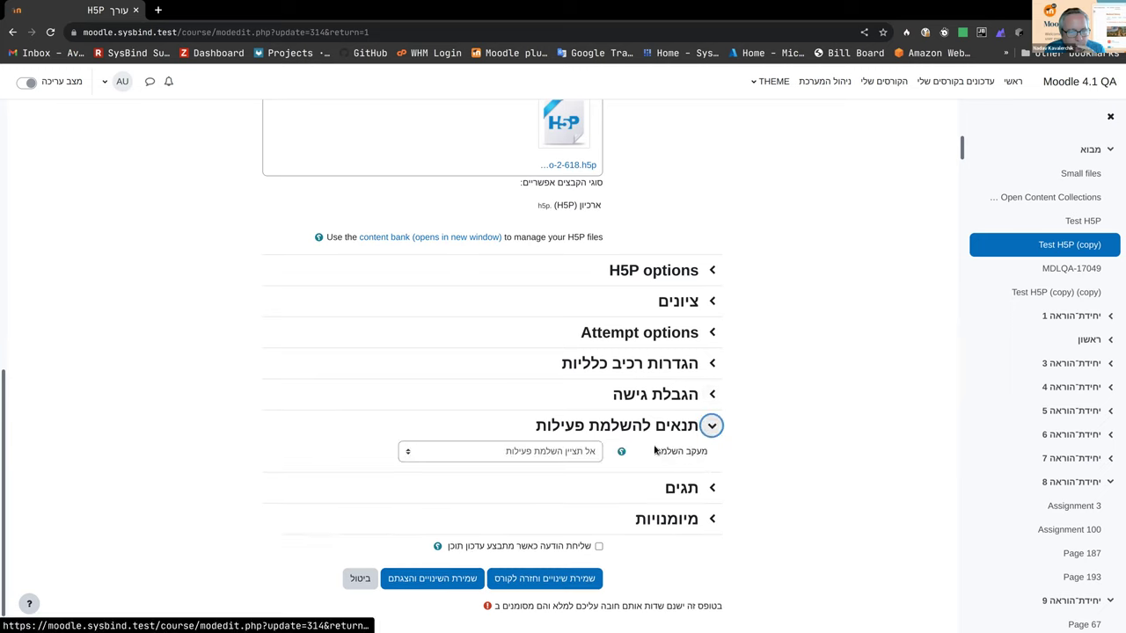
{"action": "left_click", "coordinate": [419, 455]}
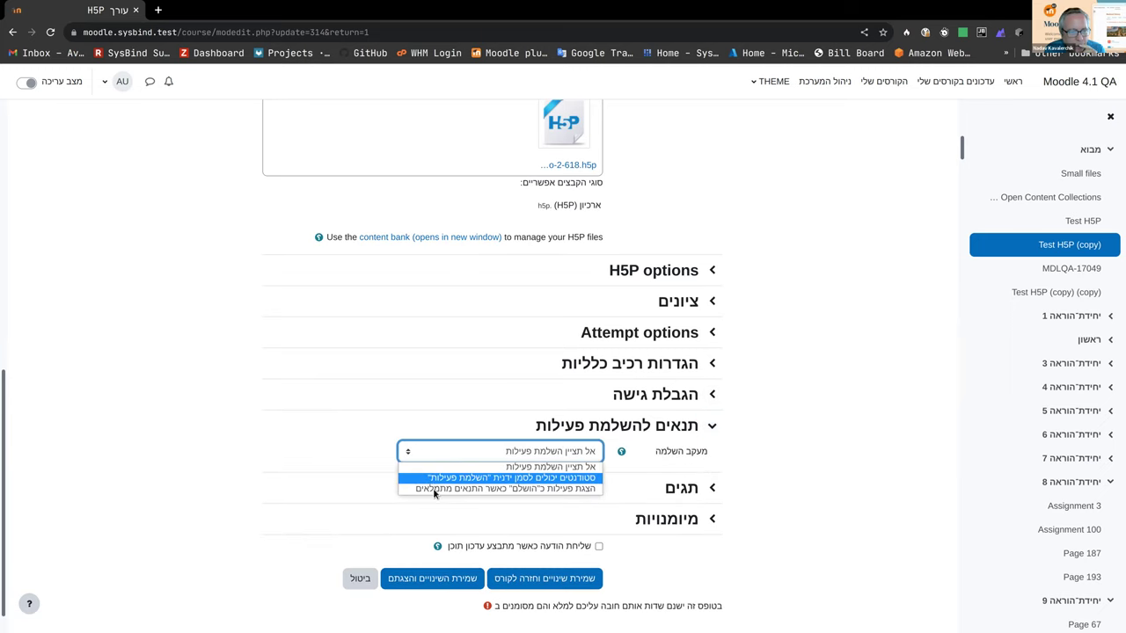
{"action": "key", "text": "Return"}
{"action": "scroll", "coordinate": [823, 468], "scroll_direction": "down", "scroll_amount": 2}
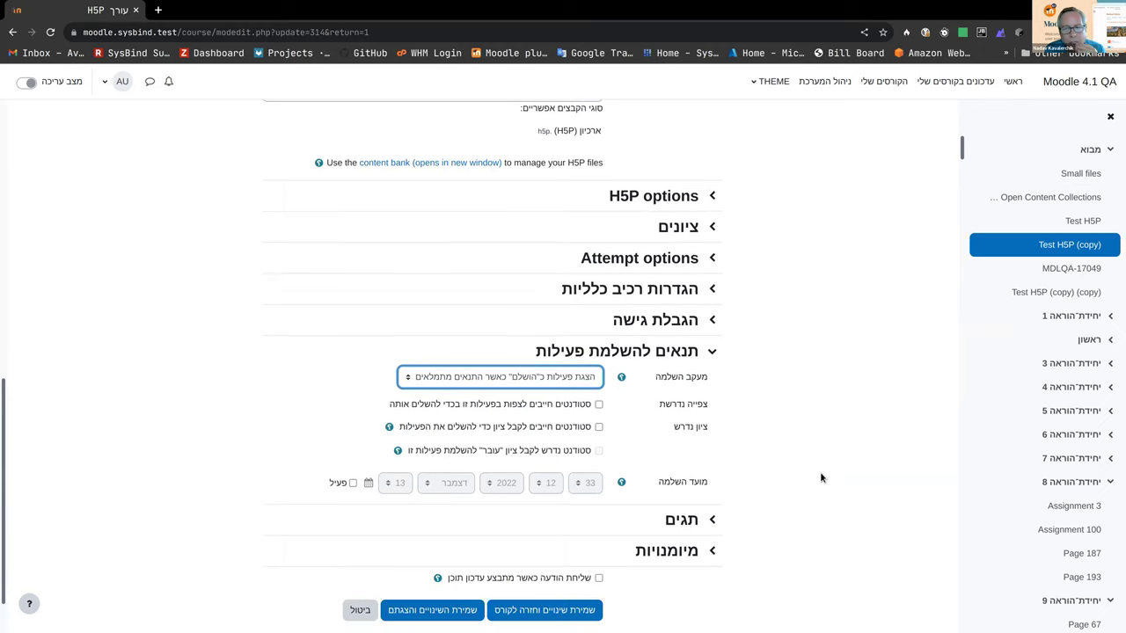
{"action": "left_click", "coordinate": [598, 428]}
{"action": "left_click", "coordinate": [598, 450]}
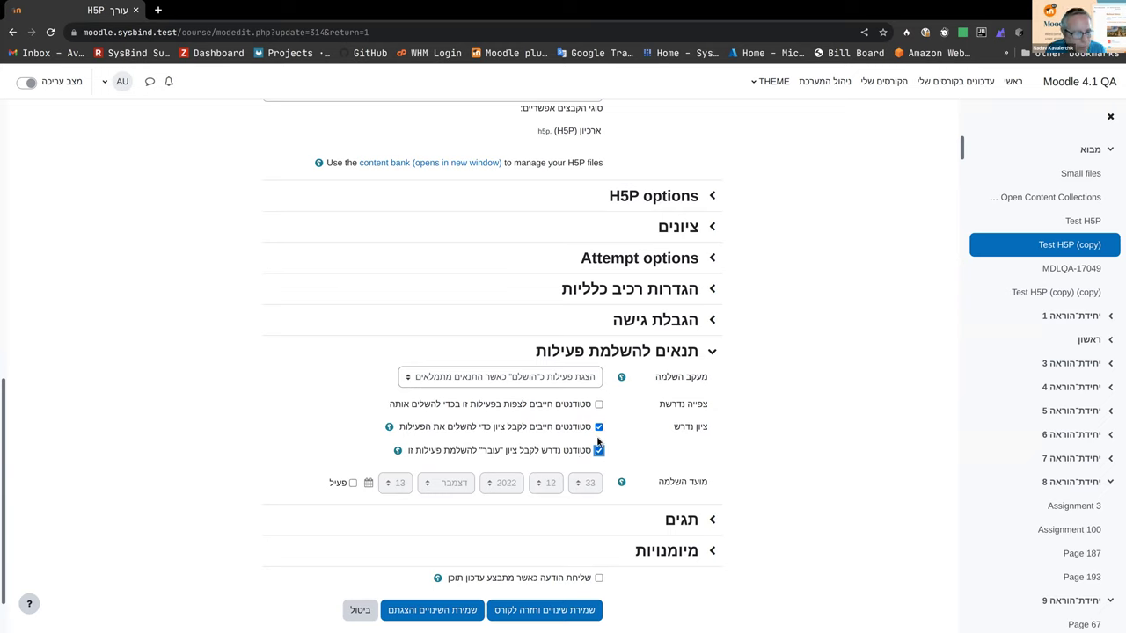
{"action": "left_click", "coordinate": [598, 428]}
{"action": "left_click", "coordinate": [598, 427]}
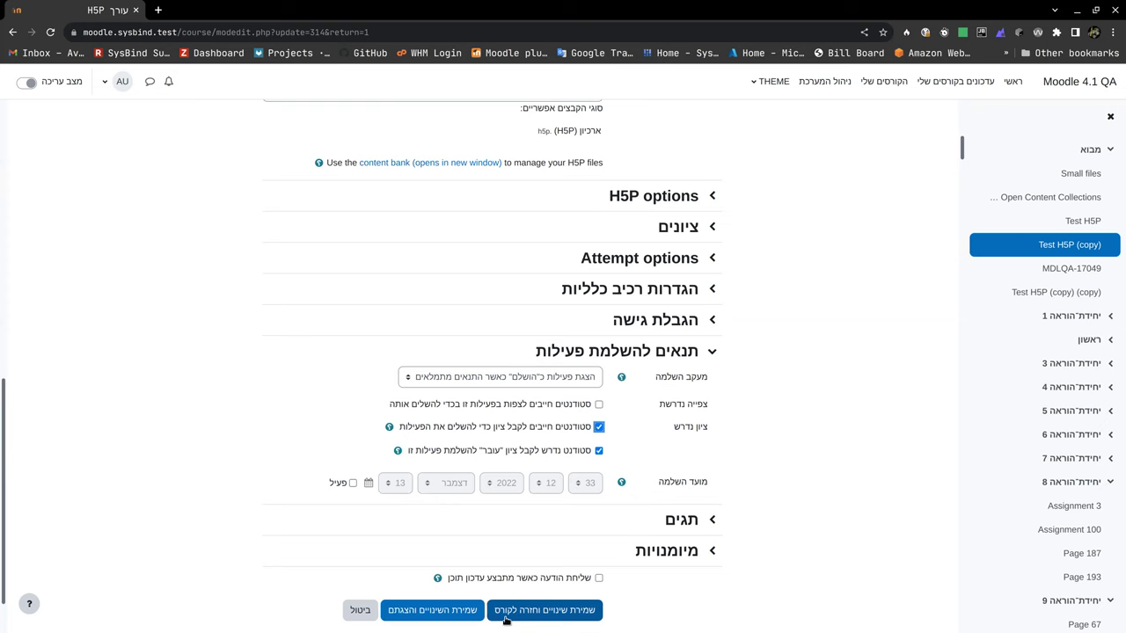
Step: Set the activity's Grade to pass to 65, then save and display it
{"action": "left_click", "coordinate": [694, 230]}
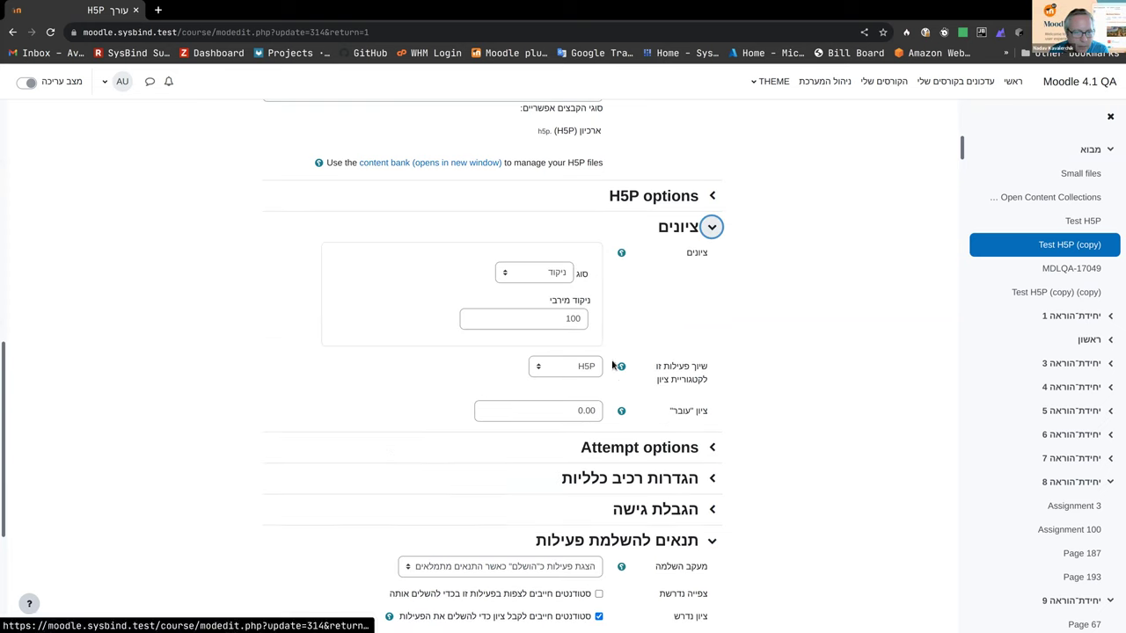
{"action": "double_click", "coordinate": [578, 412]}
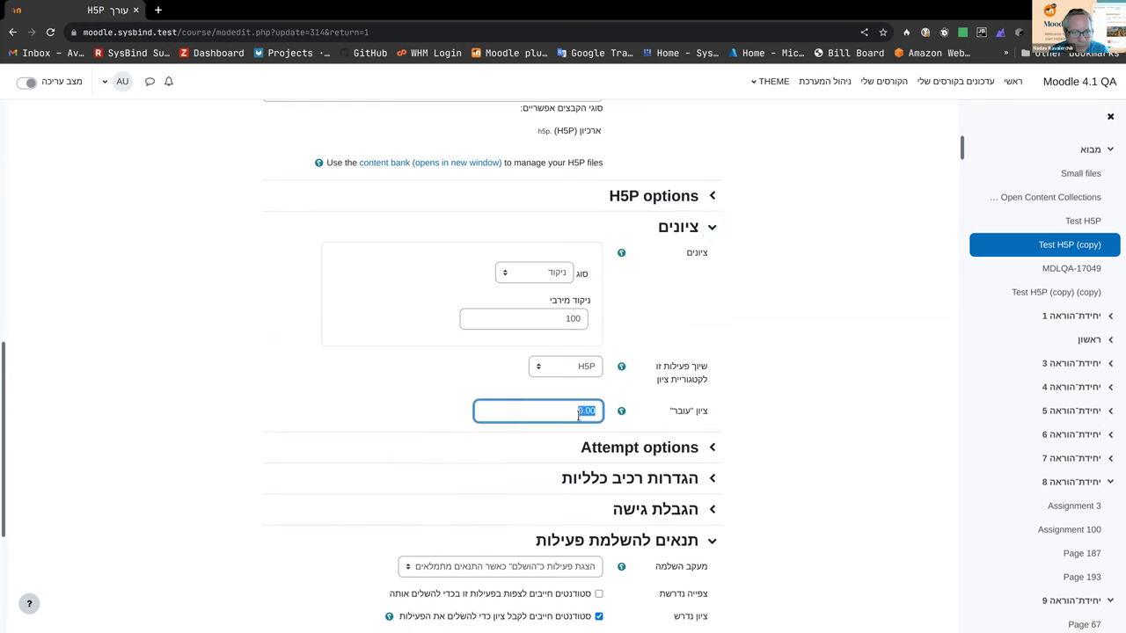
{"action": "type", "text": "65"}
{"action": "left_click", "coordinate": [421, 391]}
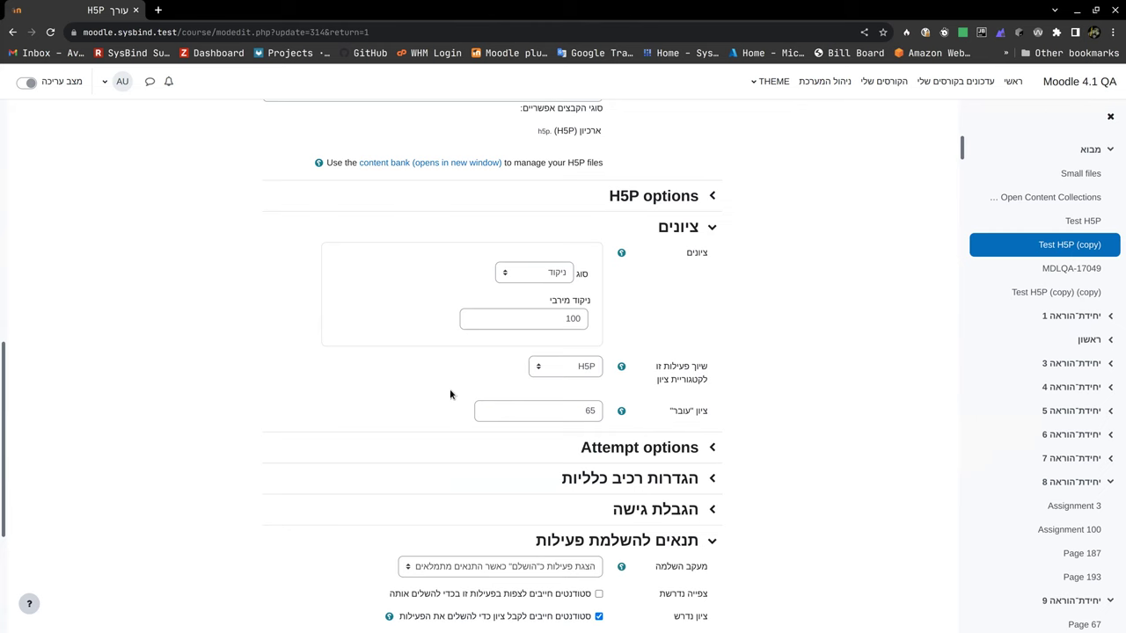
{"action": "scroll", "coordinate": [450, 389], "scroll_direction": "down", "scroll_amount": 3}
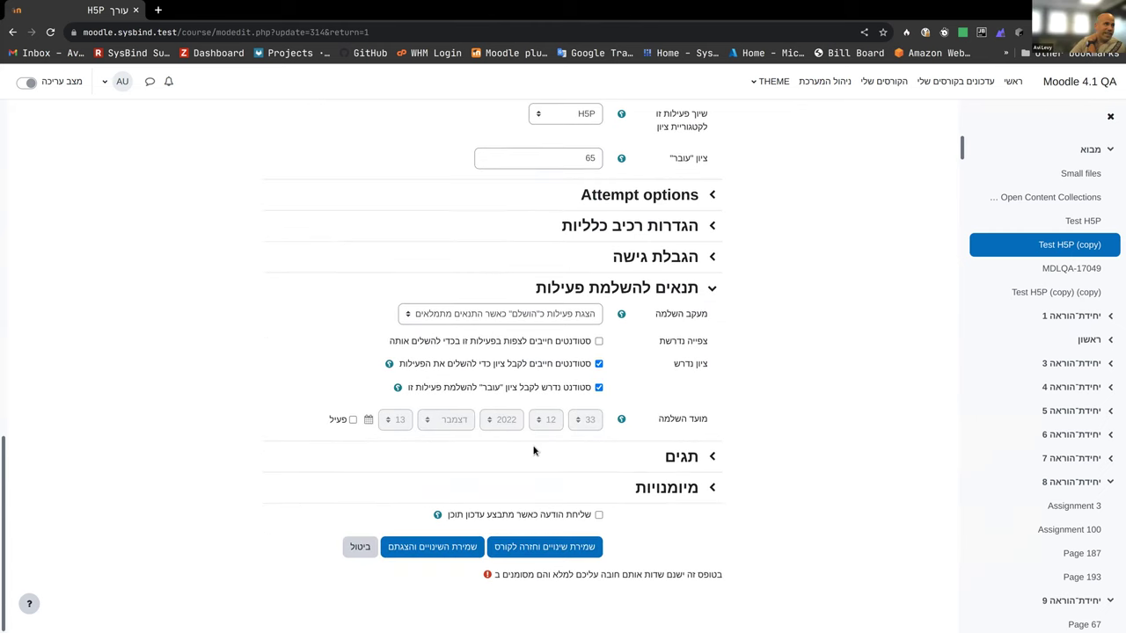
{"action": "left_click", "coordinate": [456, 550]}
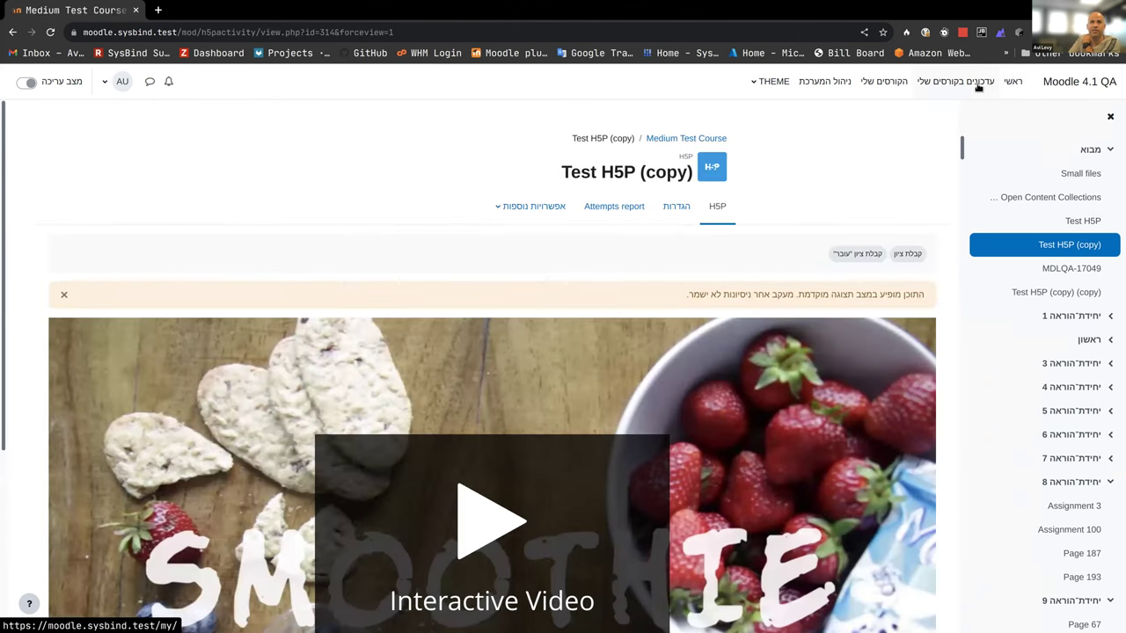
{"action": "left_click", "coordinate": [831, 81]}
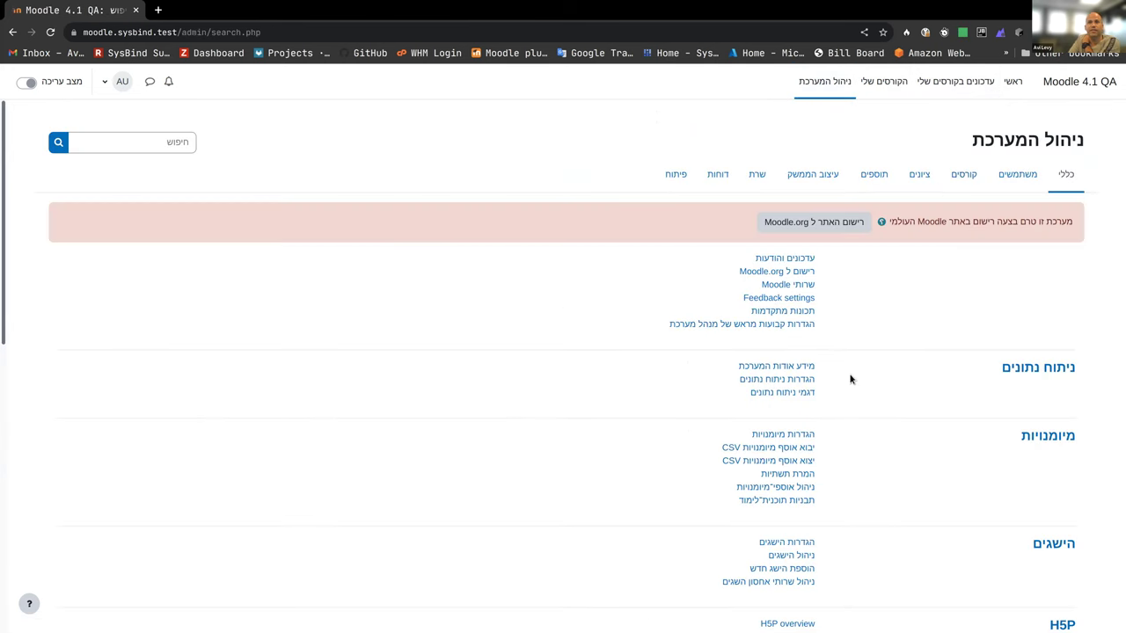
{"action": "left_click", "coordinate": [764, 400]}
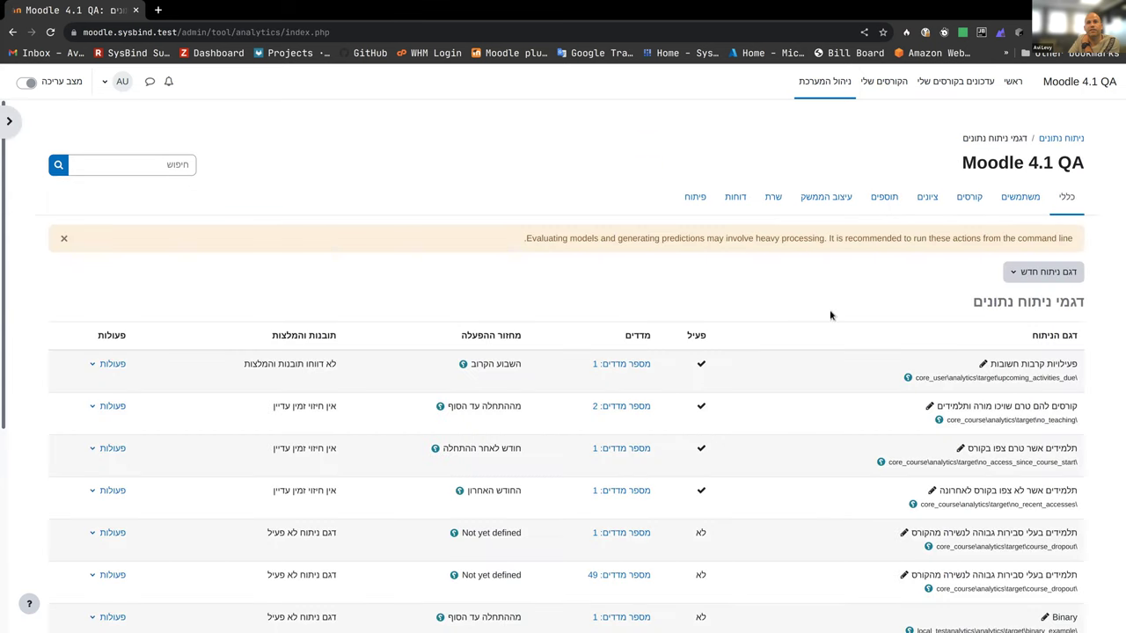
{"action": "scroll", "coordinate": [777, 303], "scroll_direction": "down", "scroll_amount": 4}
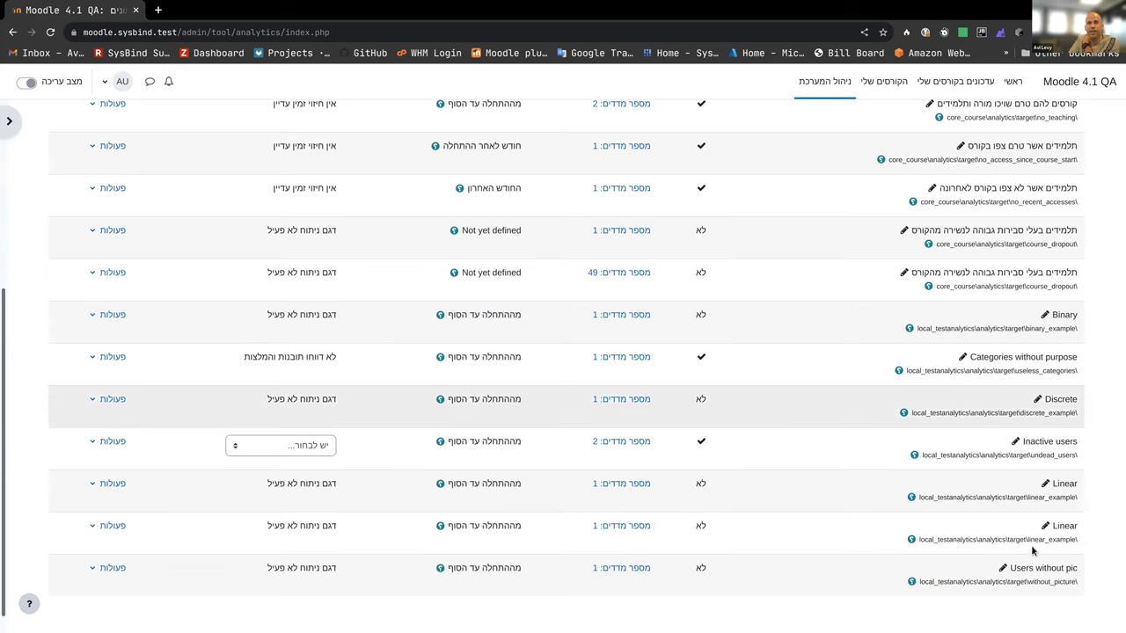
{"action": "scroll", "coordinate": [1073, 304], "scroll_direction": "up", "scroll_amount": 1}
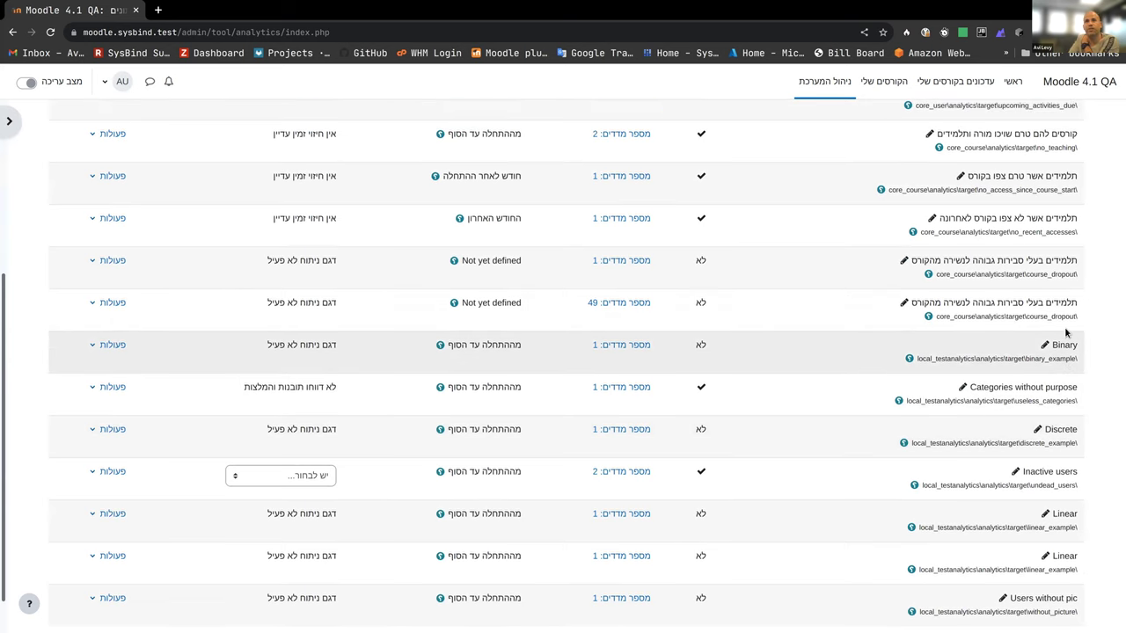
{"action": "scroll", "coordinate": [1066, 331], "scroll_direction": "up", "scroll_amount": 2}
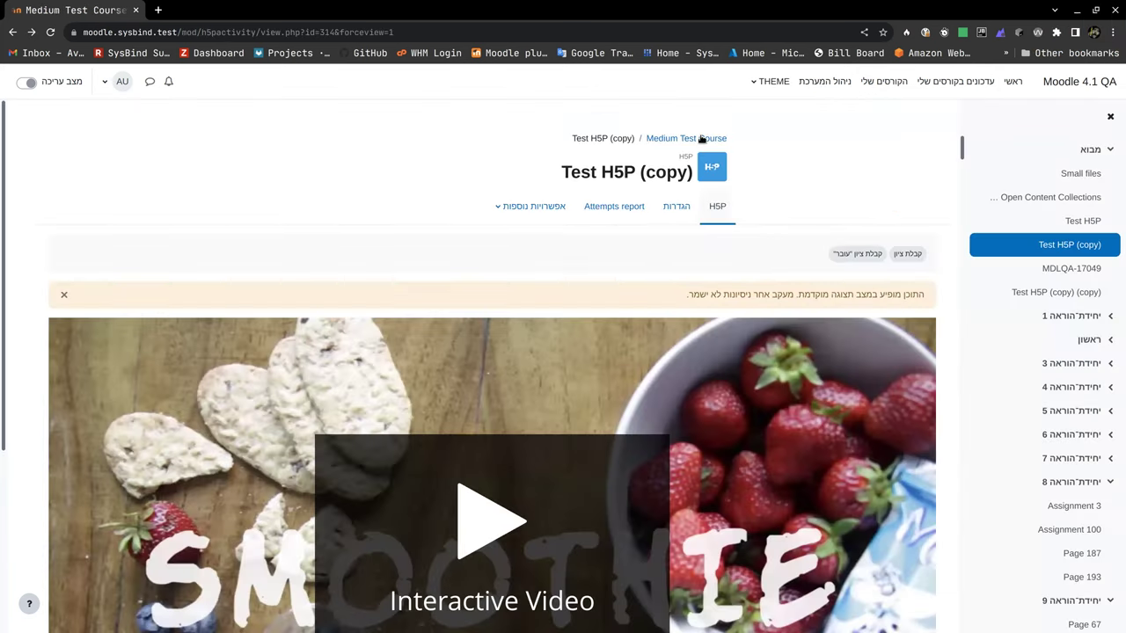
Step: Open the Medium Test Course settings page and show its More (אפשרויות נוספות) options
{"action": "left_click", "coordinate": [701, 139]}
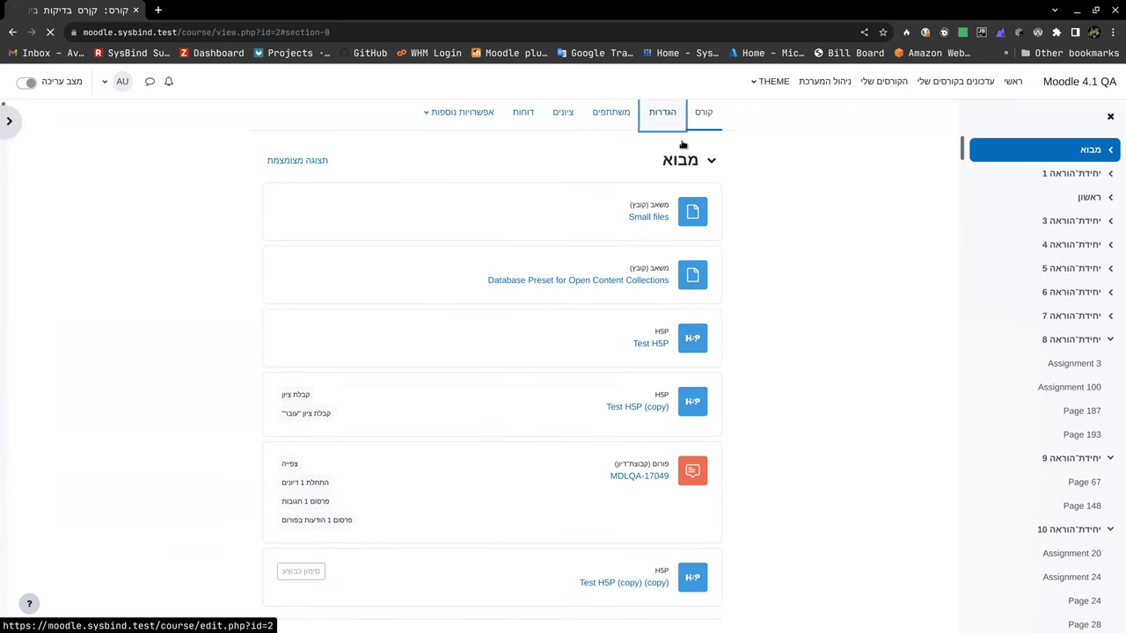
{"action": "left_click", "coordinate": [682, 144]}
{"action": "scroll", "coordinate": [691, 359], "scroll_direction": "down", "scroll_amount": 6}
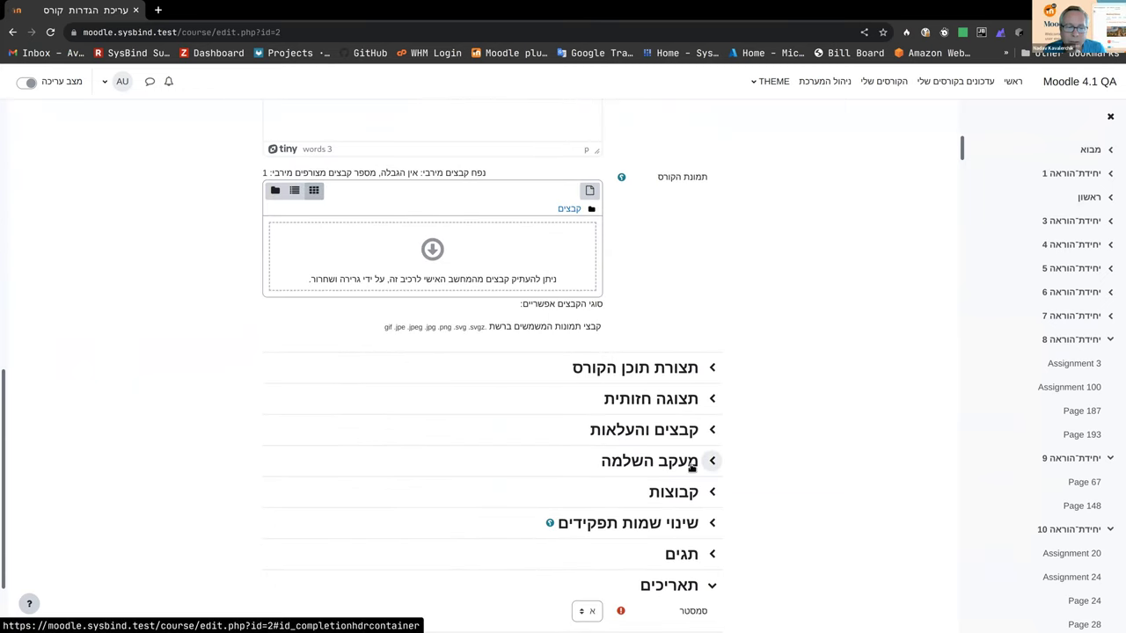
{"action": "scroll", "coordinate": [677, 370], "scroll_direction": "up", "scroll_amount": 10}
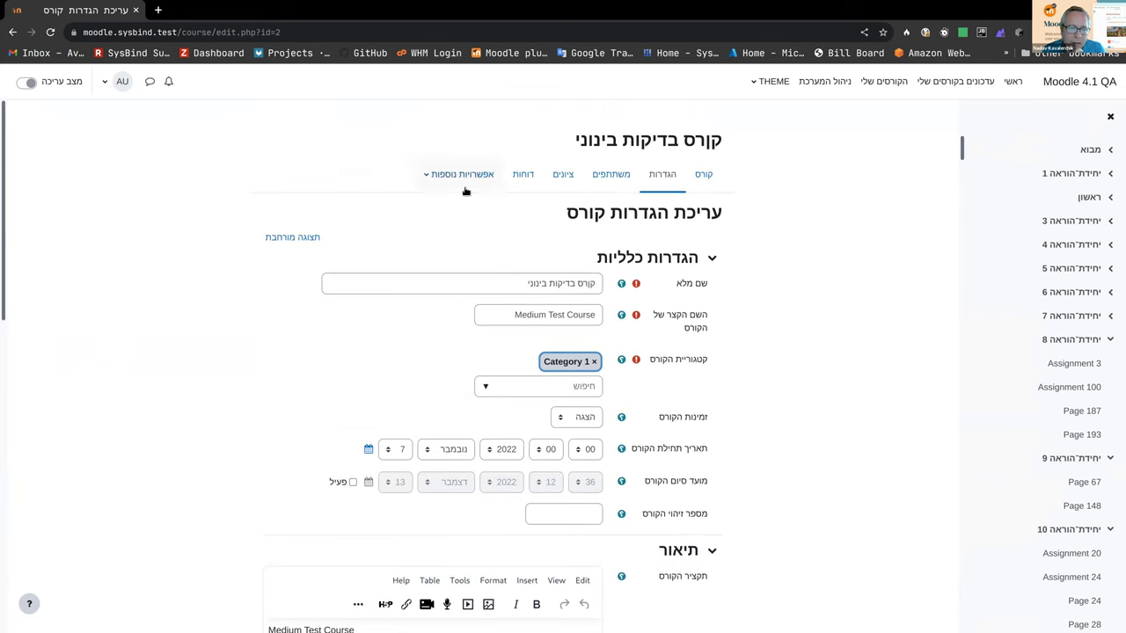
{"action": "left_click", "coordinate": [462, 175]}
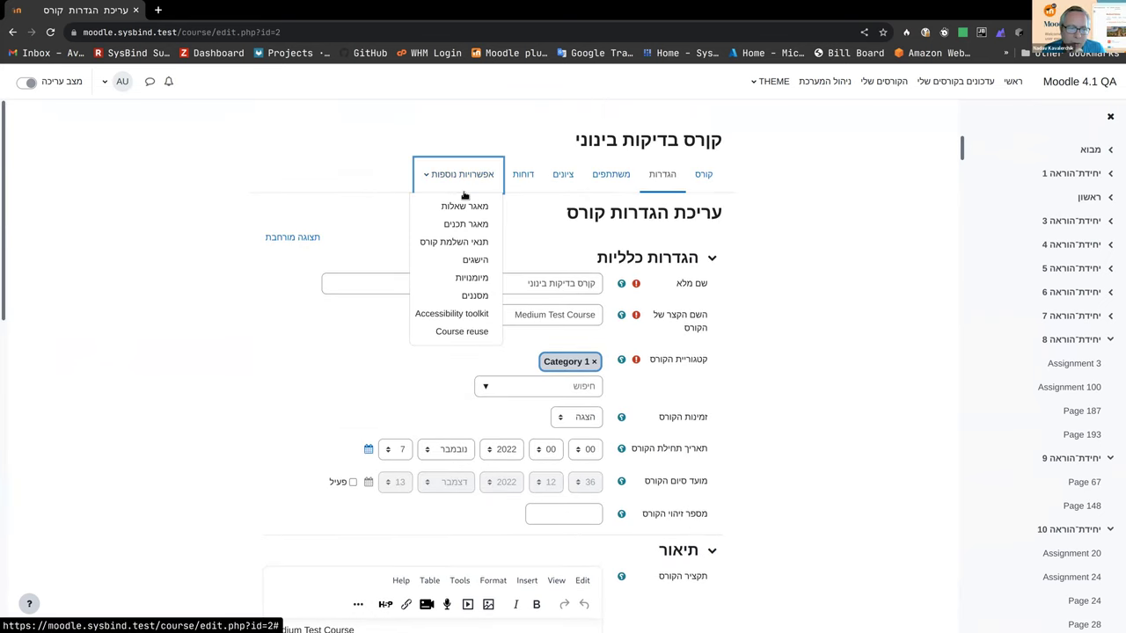
Step: Open the course completion settings and expand the role-approval condition
{"action": "left_click", "coordinate": [473, 249]}
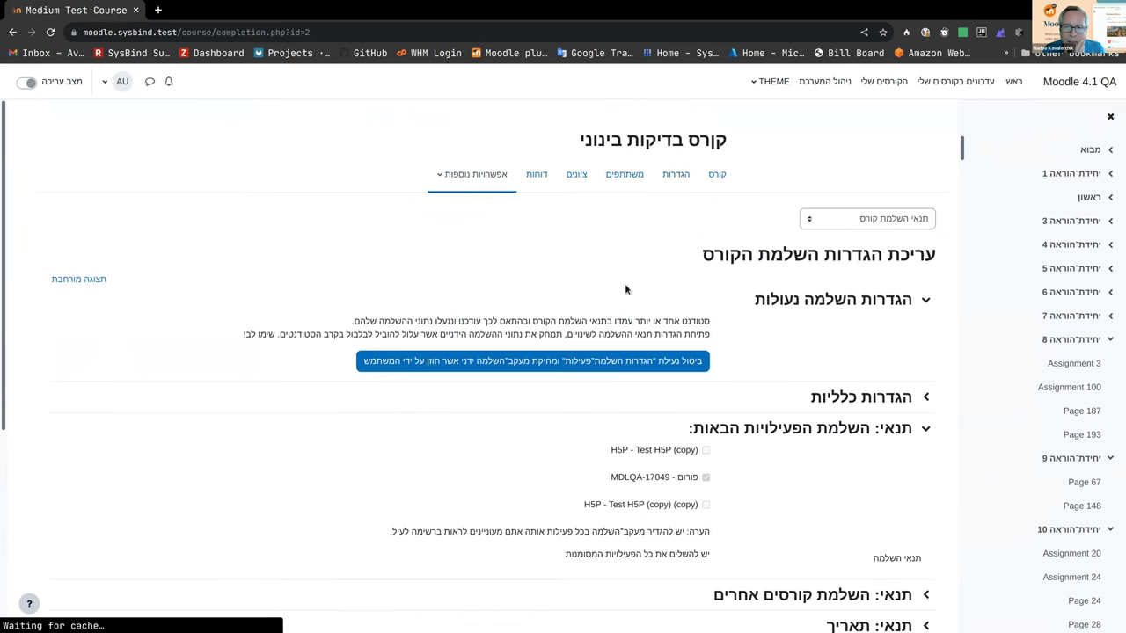
{"action": "scroll", "coordinate": [879, 378], "scroll_direction": "down", "scroll_amount": 2}
{"action": "scroll", "coordinate": [902, 393], "scroll_direction": "down", "scroll_amount": 1}
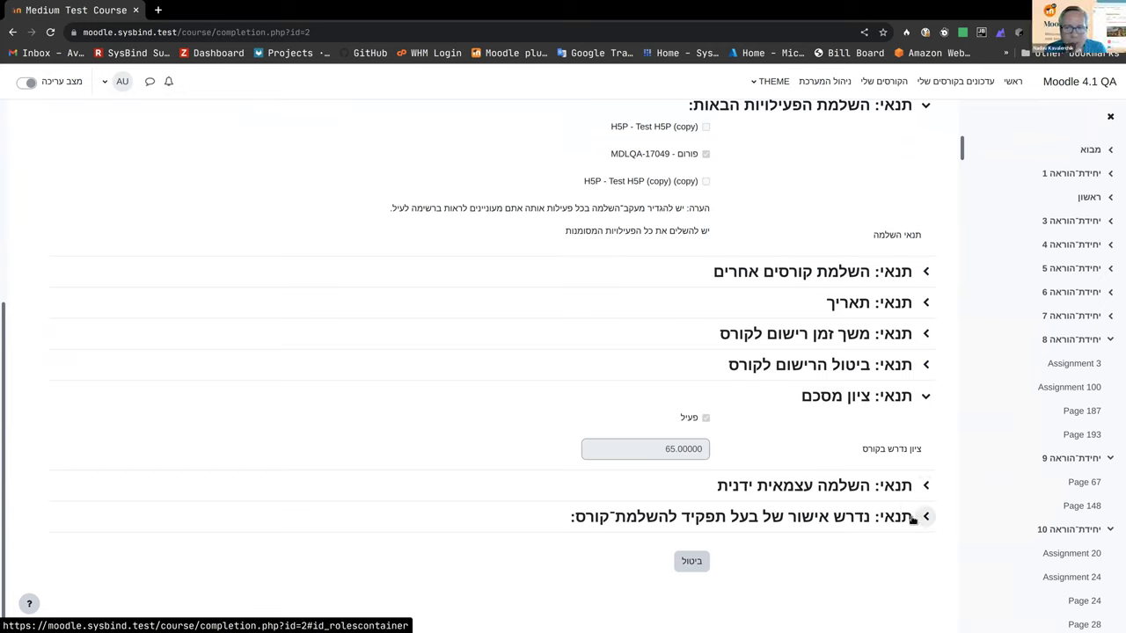
{"action": "left_click", "coordinate": [913, 519]}
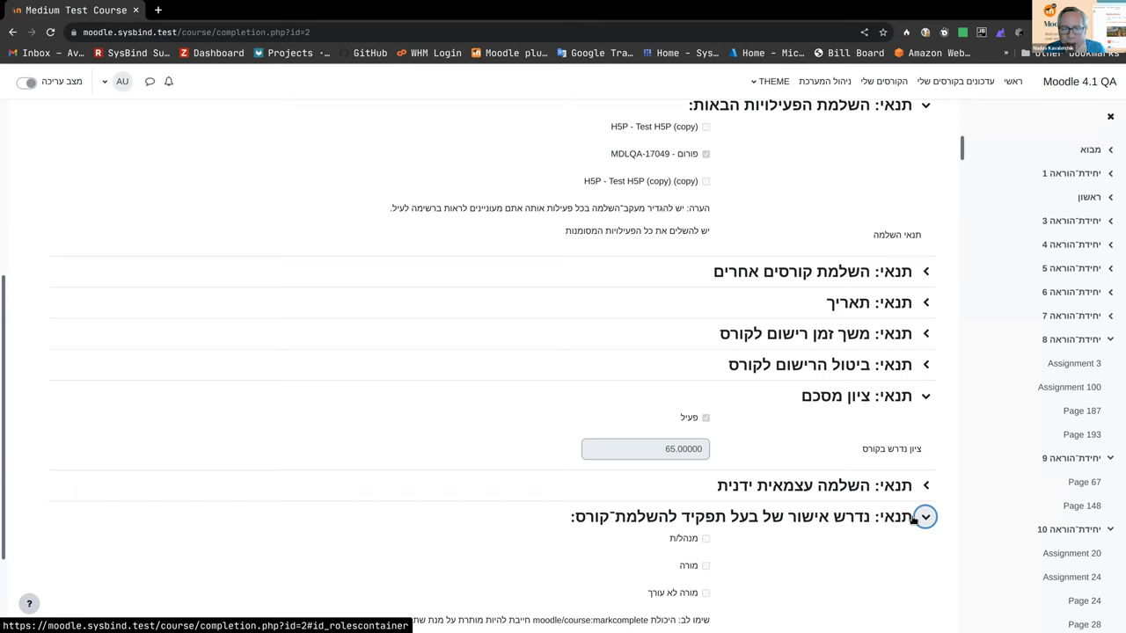
{"action": "scroll", "coordinate": [912, 521], "scroll_direction": "down", "scroll_amount": 1}
{"action": "scroll", "coordinate": [869, 396], "scroll_direction": "up", "scroll_amount": 1}
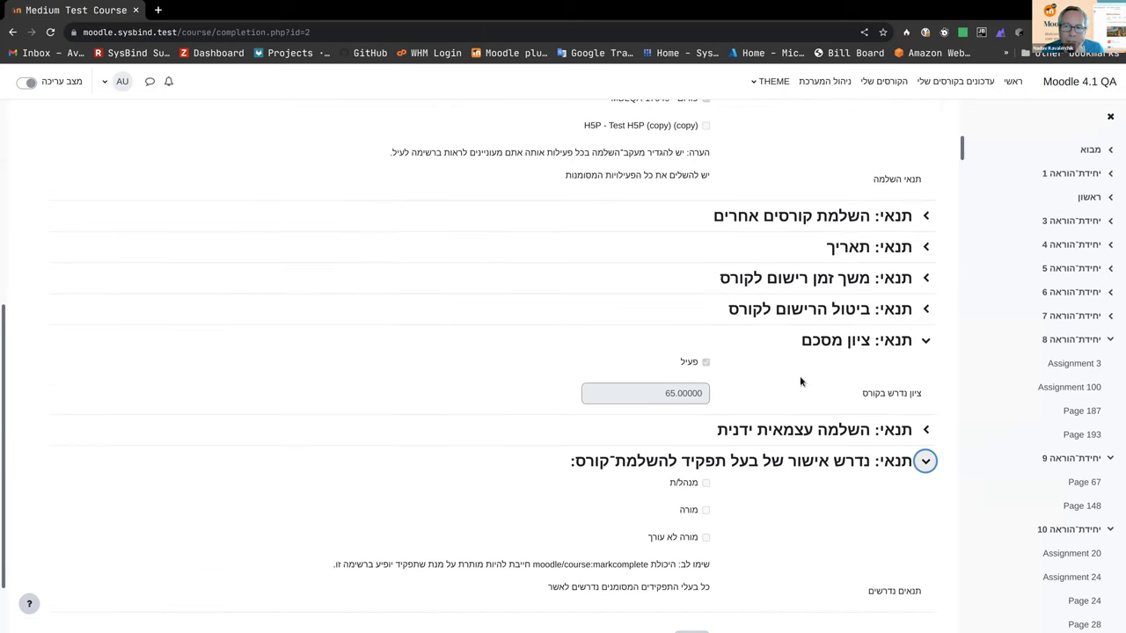
{"action": "scroll", "coordinate": [816, 338], "scroll_direction": "up", "scroll_amount": 1}
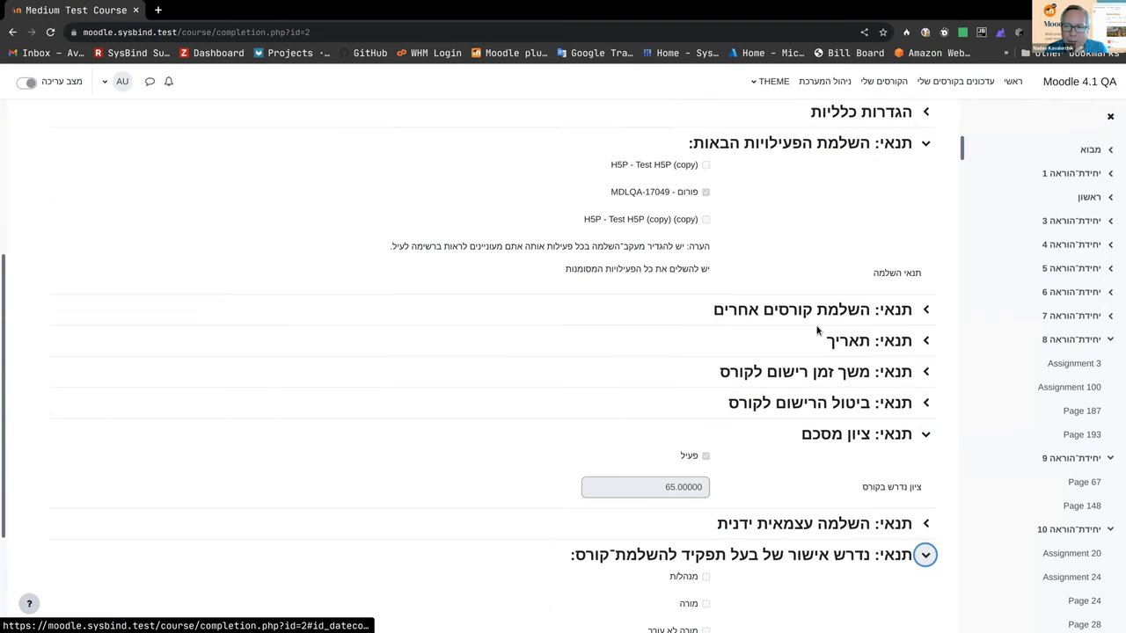
{"action": "scroll", "coordinate": [808, 322], "scroll_direction": "up", "scroll_amount": 1}
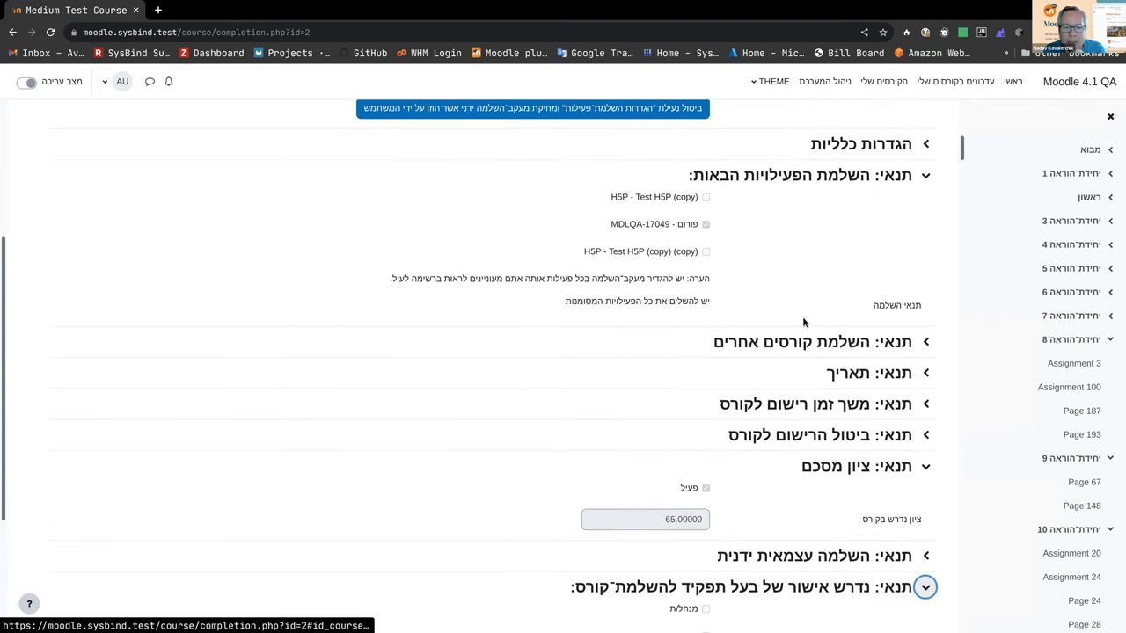
{"action": "scroll", "coordinate": [803, 322], "scroll_direction": "up", "scroll_amount": 3}
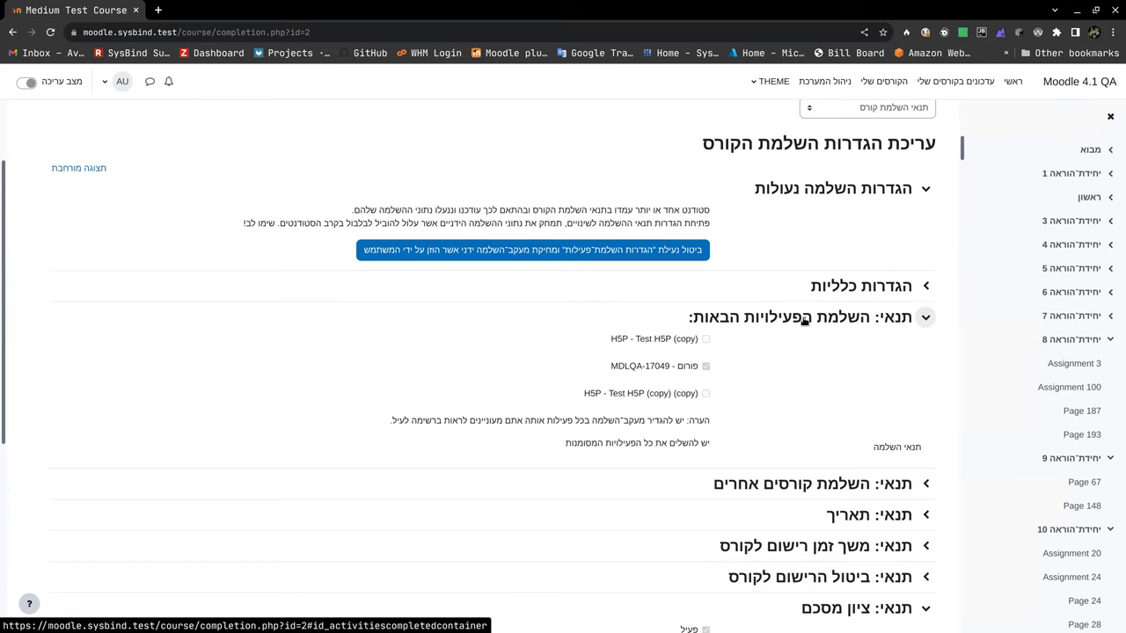
{"action": "scroll", "coordinate": [798, 343], "scroll_direction": "down", "scroll_amount": 2}
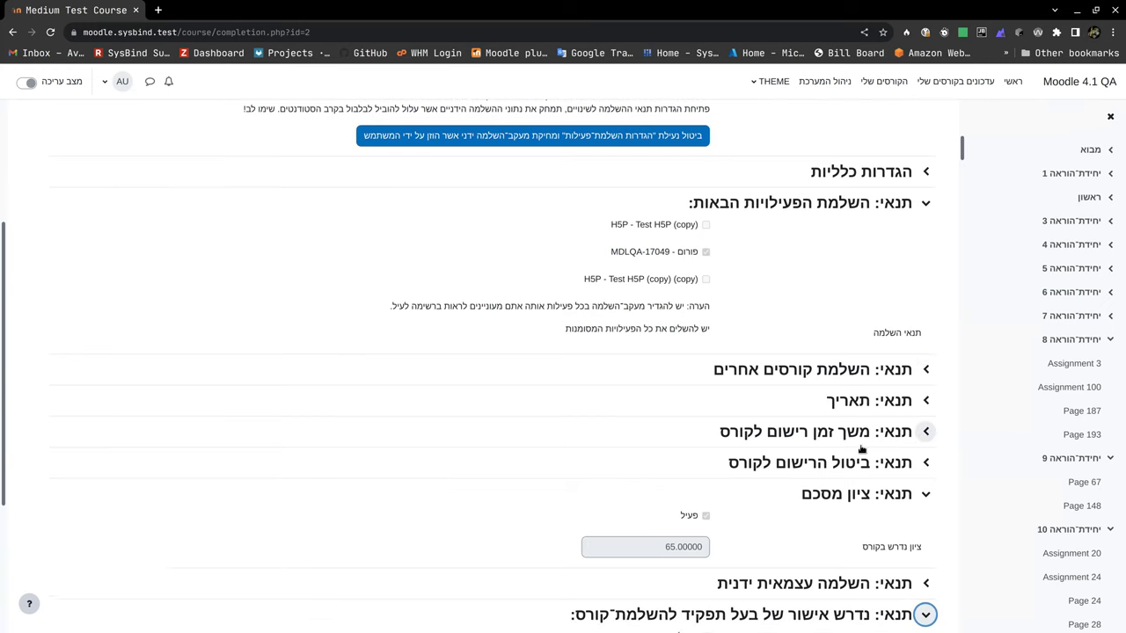
{"action": "scroll", "coordinate": [862, 450], "scroll_direction": "down", "scroll_amount": 3}
Step: Expand the self-completion, unenrolment, enrolment duration, date and other-courses completion conditions
{"action": "left_click", "coordinate": [906, 461]}
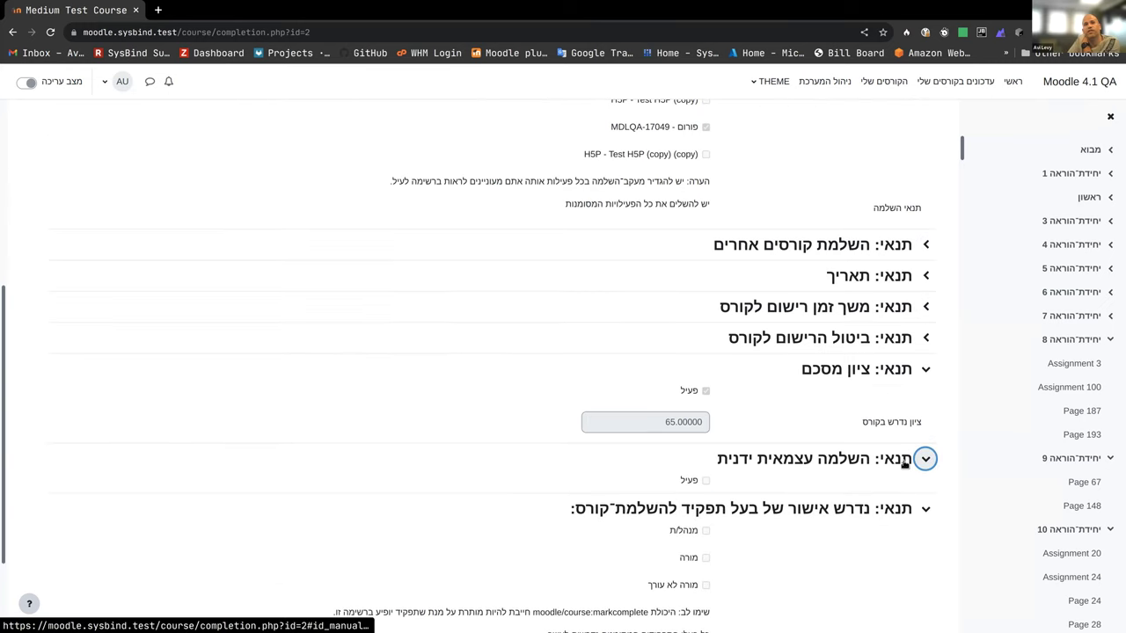
{"action": "scroll", "coordinate": [899, 462], "scroll_direction": "down", "scroll_amount": 3}
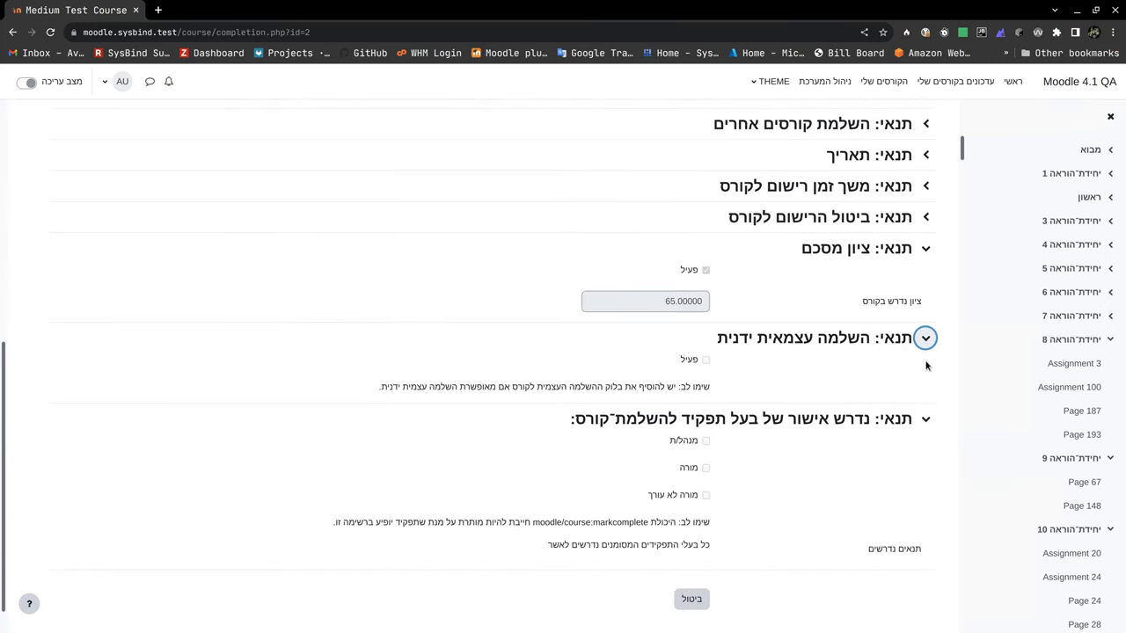
{"action": "scroll", "coordinate": [927, 364], "scroll_direction": "up", "scroll_amount": 2}
{"action": "left_click", "coordinate": [926, 293]}
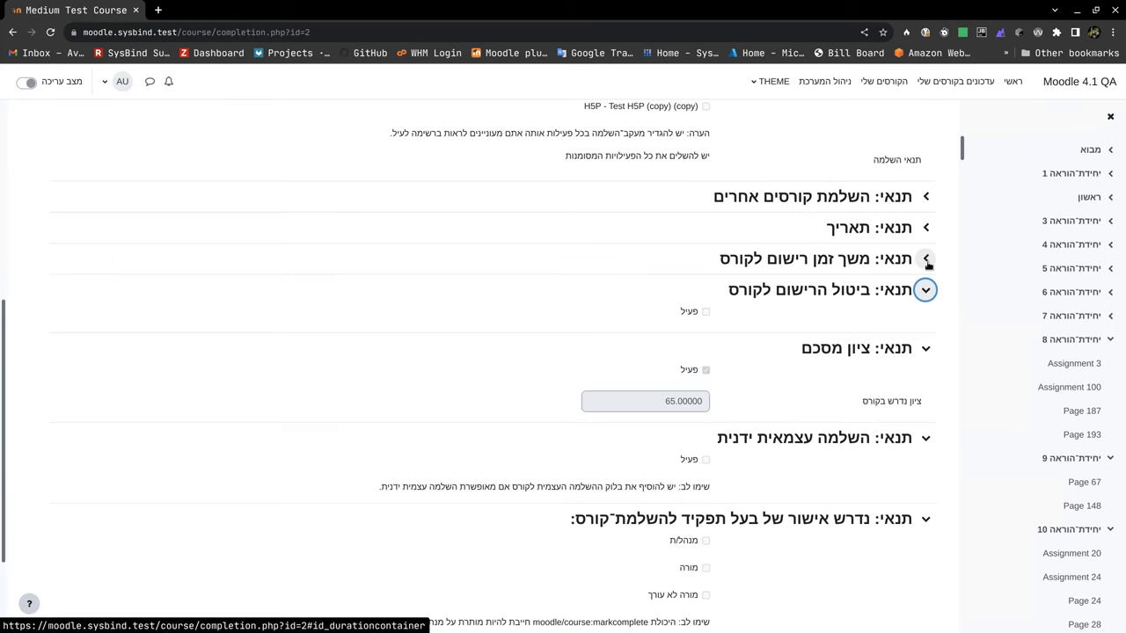
{"action": "left_click", "coordinate": [926, 263]}
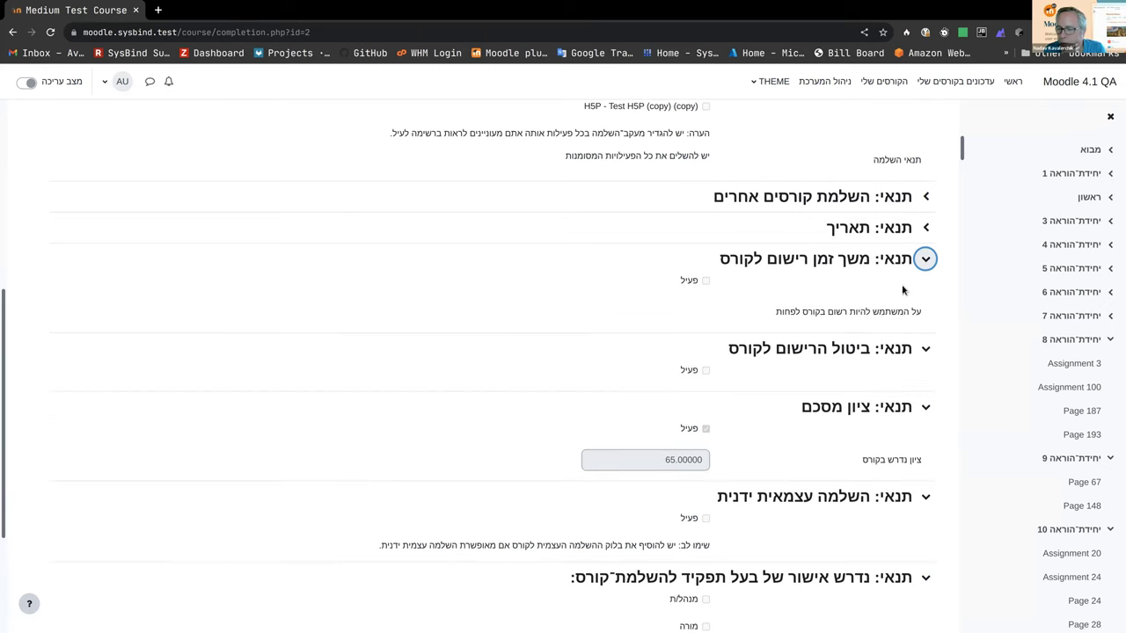
{"action": "left_click", "coordinate": [925, 226]}
{"action": "left_click", "coordinate": [925, 197]}
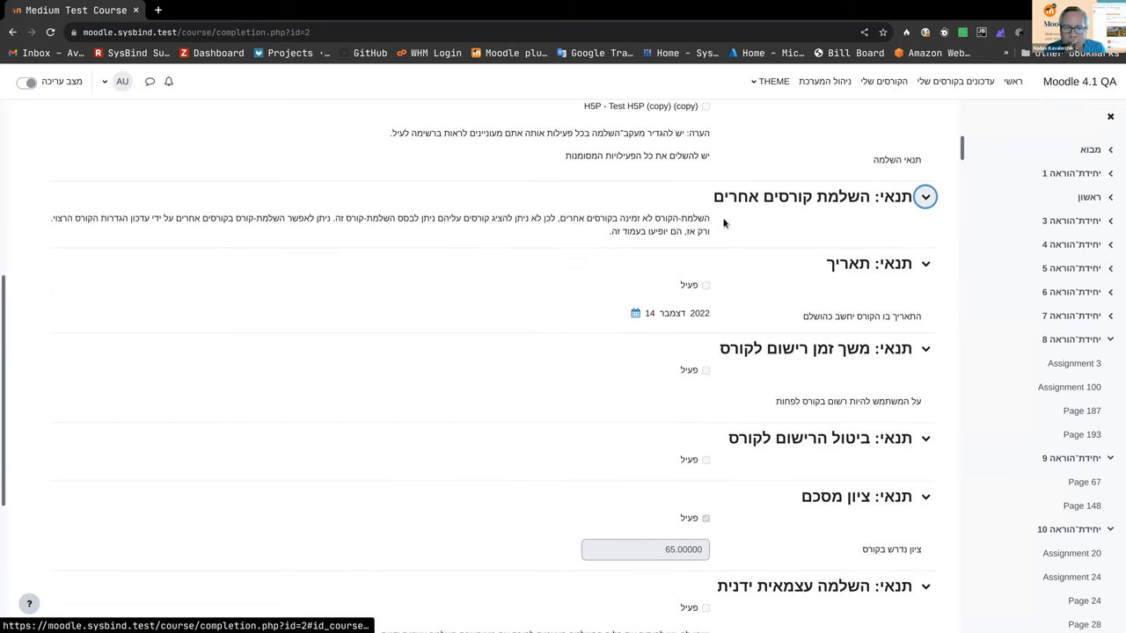
Step: Expand the General section of the course completion settings
{"action": "scroll", "coordinate": [597, 221], "scroll_direction": "up", "scroll_amount": 3}
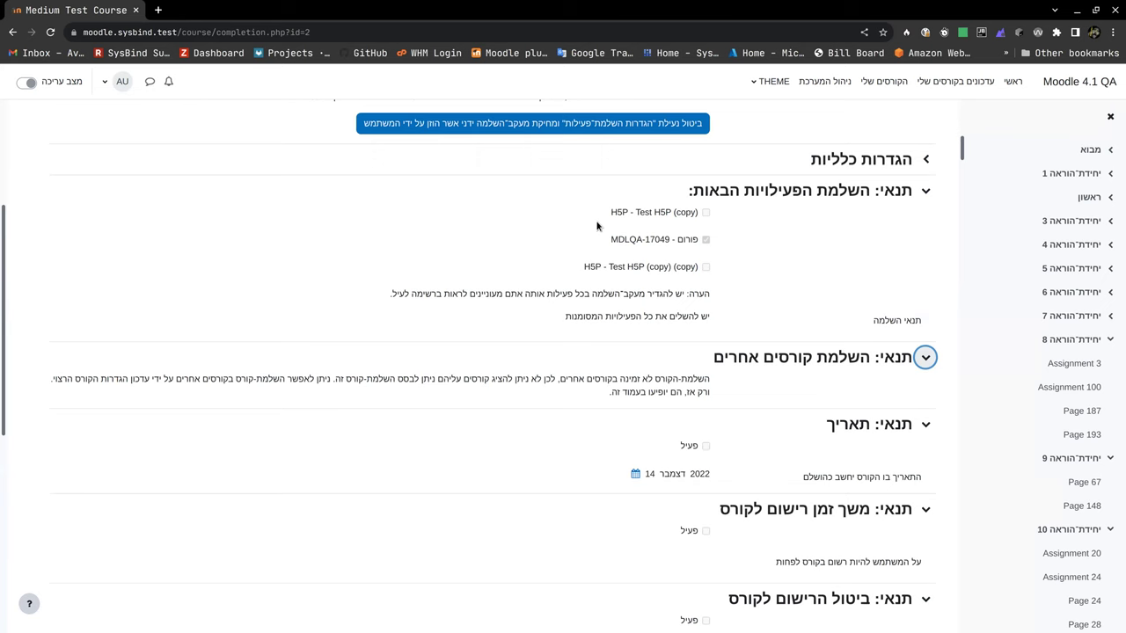
{"action": "scroll", "coordinate": [597, 226], "scroll_direction": "down", "scroll_amount": 1}
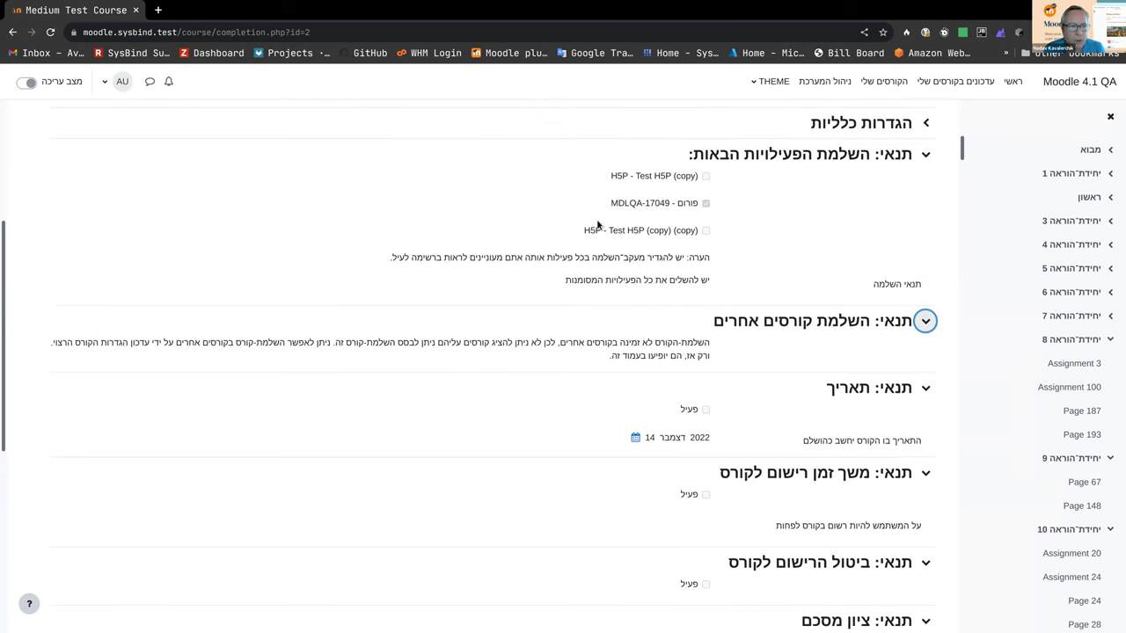
{"action": "scroll", "coordinate": [598, 226], "scroll_direction": "up", "scroll_amount": 1}
{"action": "scroll", "coordinate": [615, 225], "scroll_direction": "up", "scroll_amount": 1}
{"action": "left_click", "coordinate": [890, 254]}
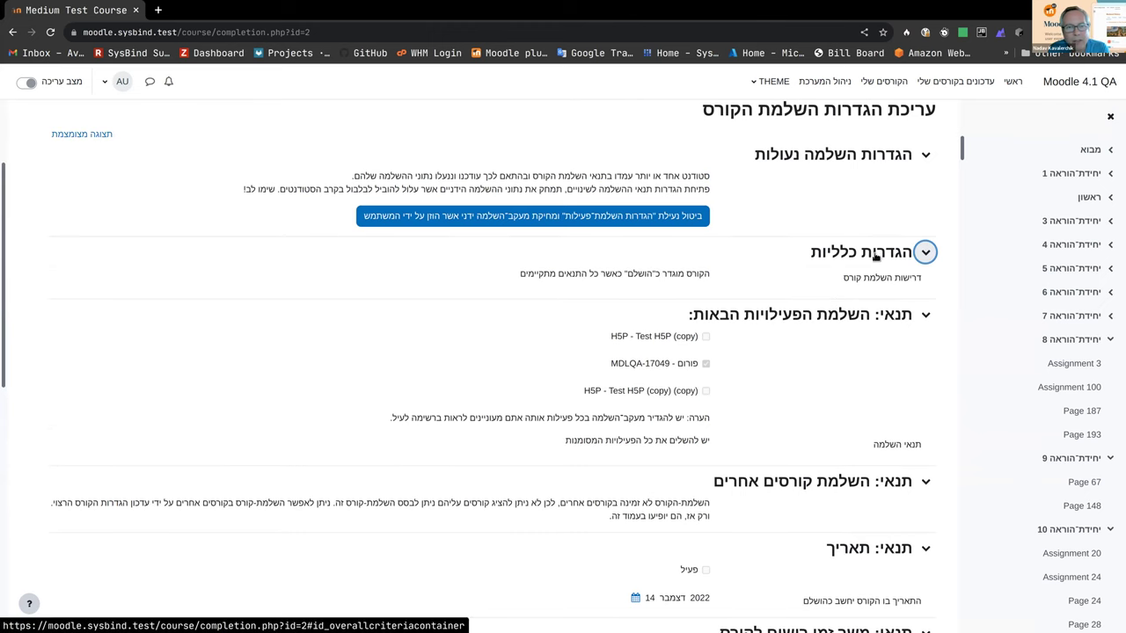
{"action": "scroll", "coordinate": [737, 301], "scroll_direction": "down", "scroll_amount": 1}
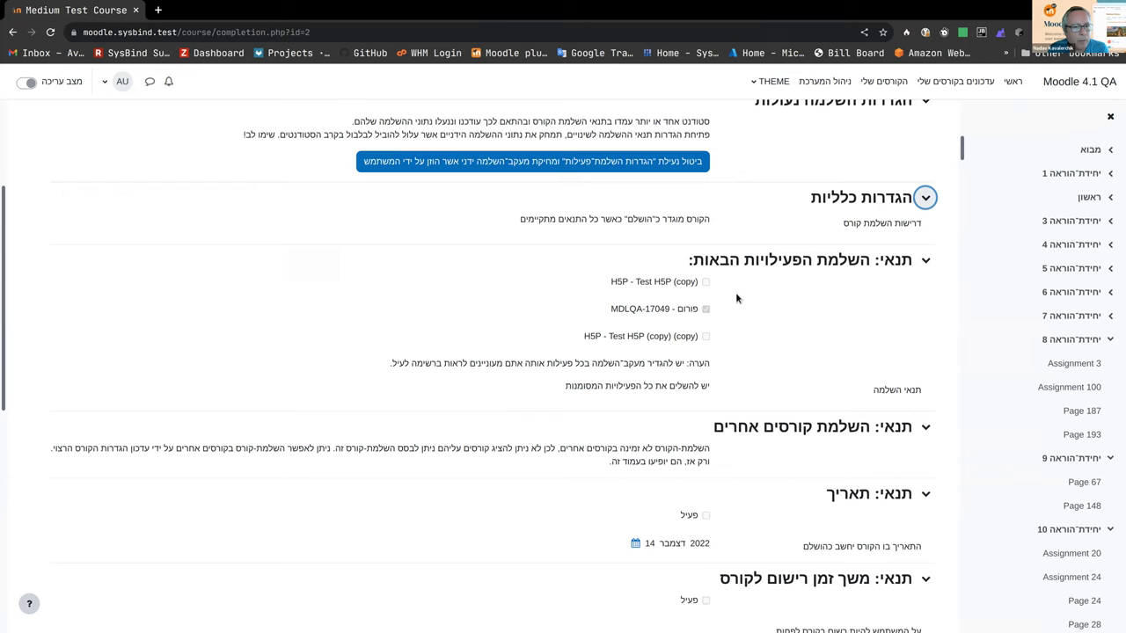
{"action": "scroll", "coordinate": [735, 292], "scroll_direction": "down", "scroll_amount": 2}
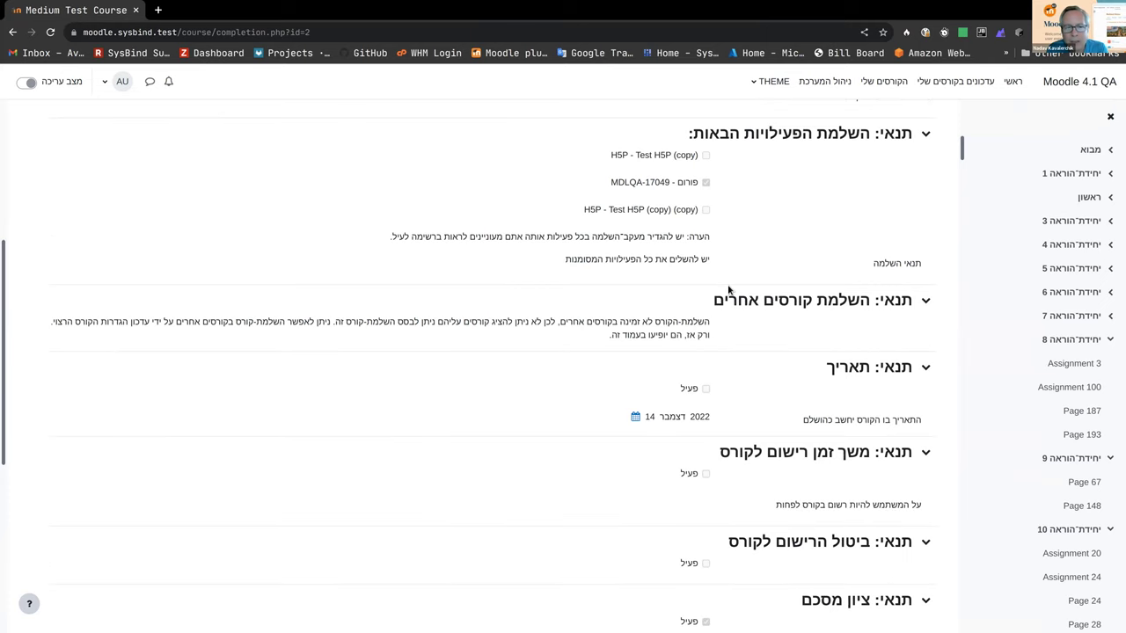
{"action": "scroll", "coordinate": [727, 285], "scroll_direction": "up", "scroll_amount": 5}
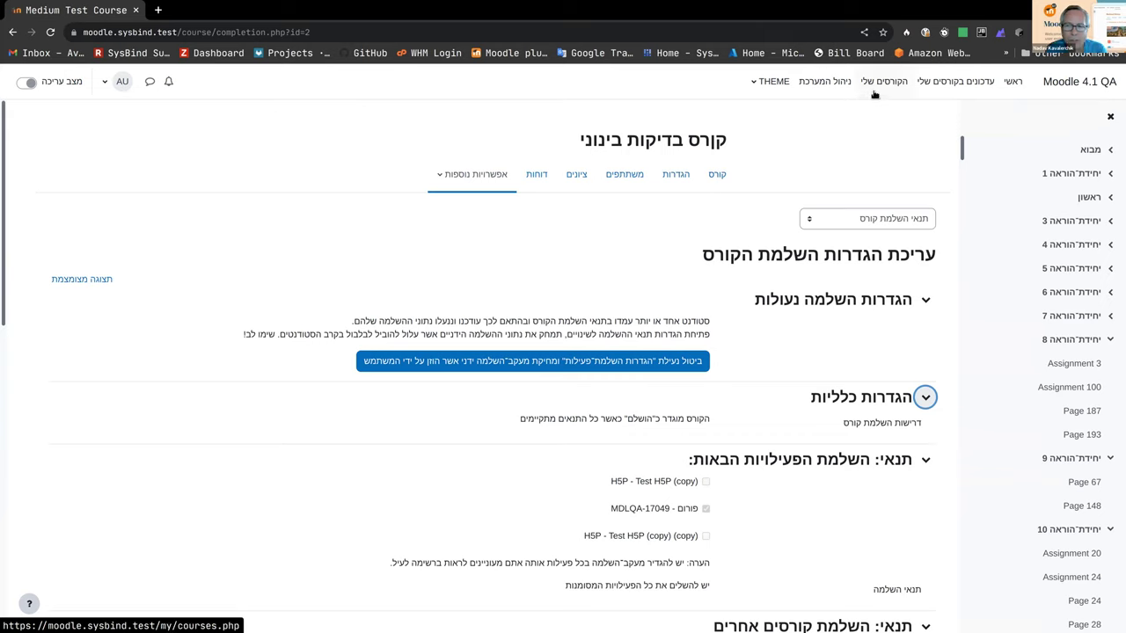
{"action": "right_click", "coordinate": [120, 14]}
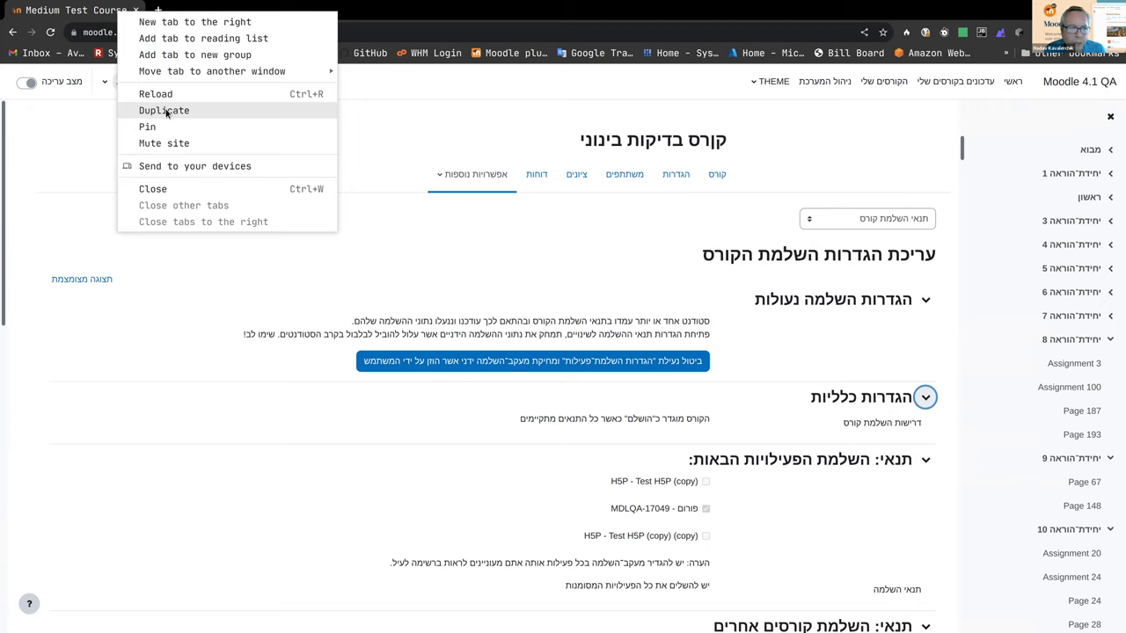
{"action": "left_click", "coordinate": [52, 257]}
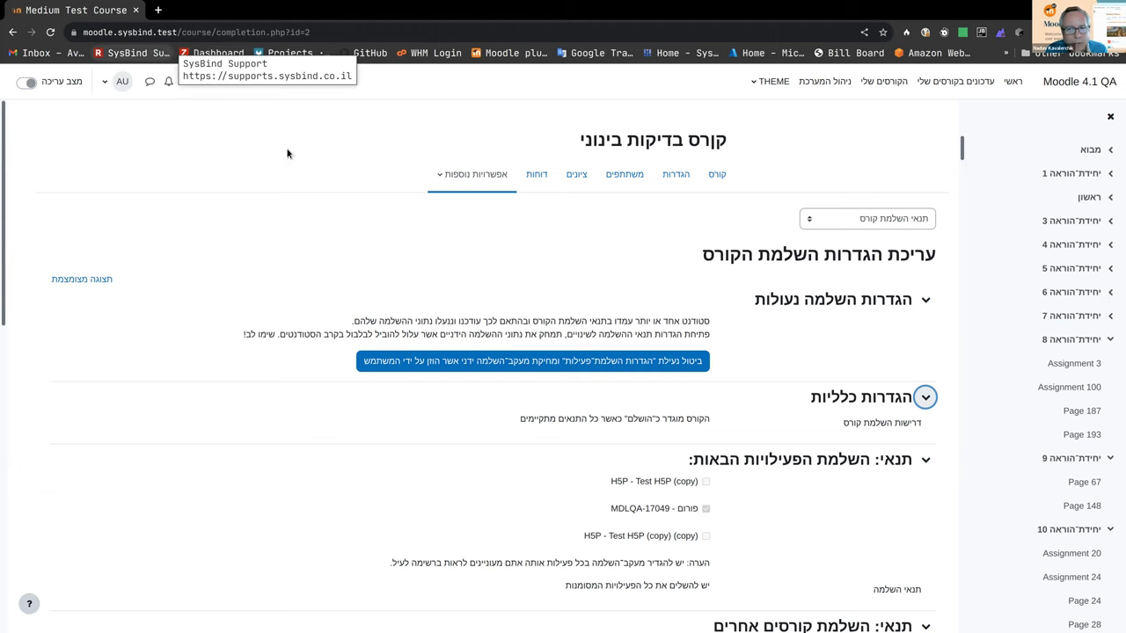
{"action": "scroll", "coordinate": [453, 200], "scroll_direction": "down", "scroll_amount": 1}
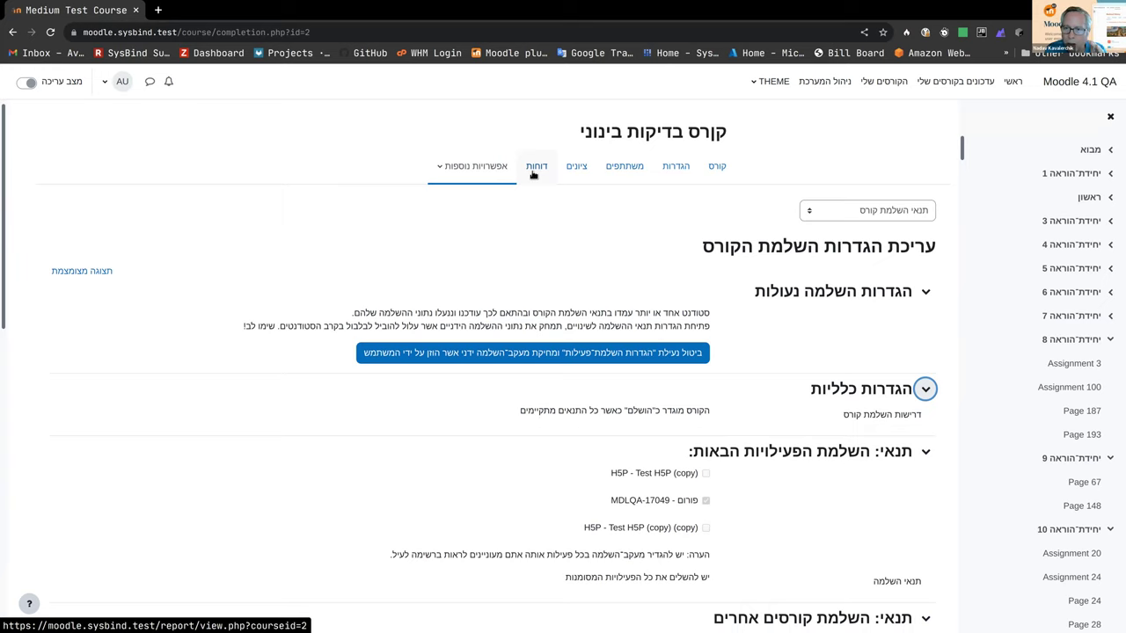
{"action": "scroll", "coordinate": [497, 185], "scroll_direction": "down", "scroll_amount": 2}
{"action": "scroll", "coordinate": [553, 188], "scroll_direction": "up", "scroll_amount": 2}
{"action": "left_click", "coordinate": [811, 211]}
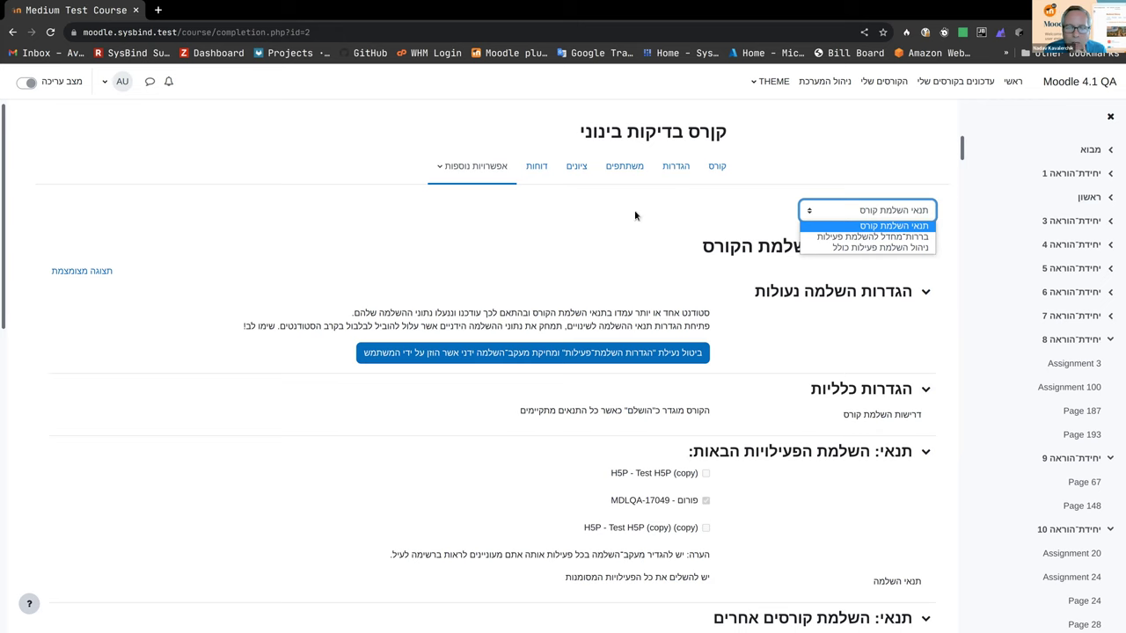
{"action": "left_click", "coordinate": [592, 243]}
{"action": "scroll", "coordinate": [592, 243], "scroll_direction": "down", "scroll_amount": 8}
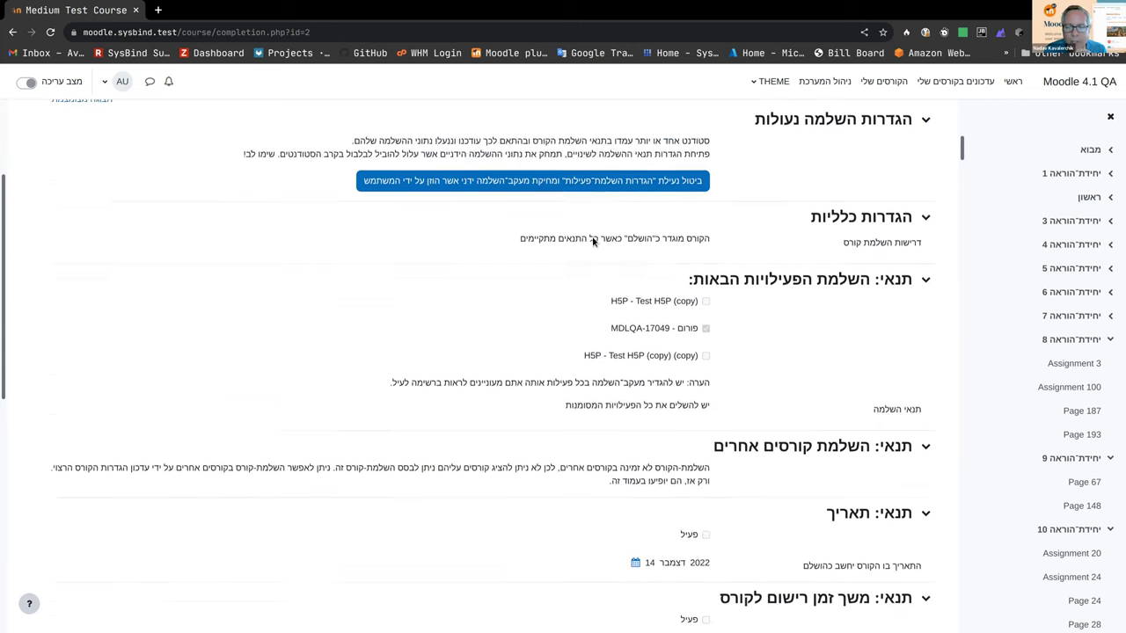
{"action": "scroll", "coordinate": [581, 236], "scroll_direction": "down", "scroll_amount": 1}
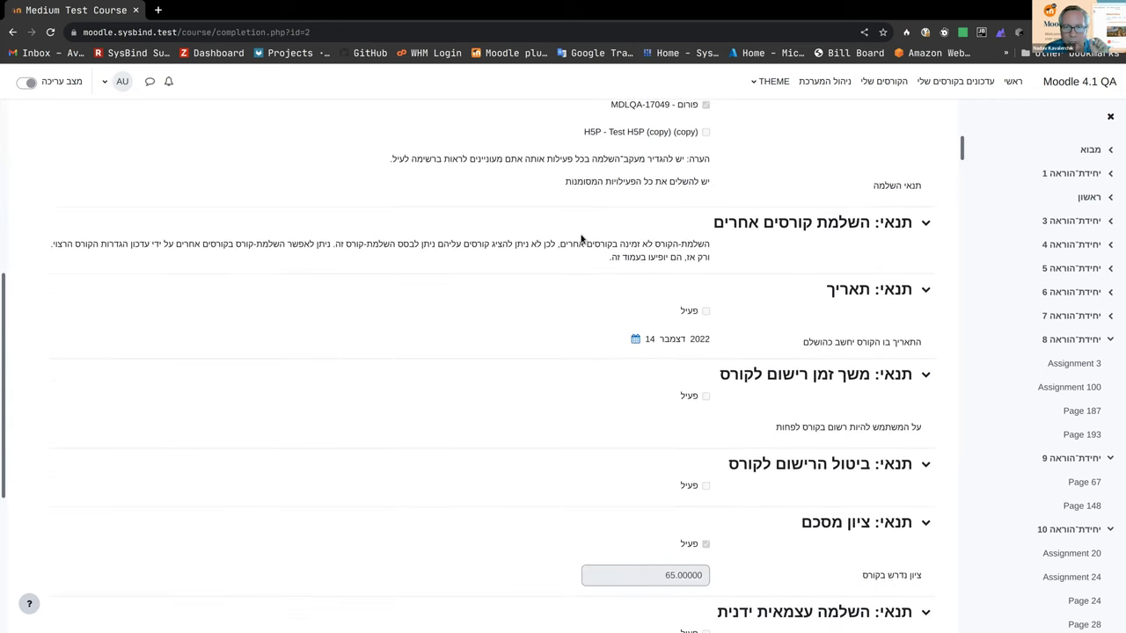
{"action": "scroll", "coordinate": [580, 237], "scroll_direction": "down", "scroll_amount": 2}
{"action": "scroll", "coordinate": [581, 238], "scroll_direction": "down", "scroll_amount": 2}
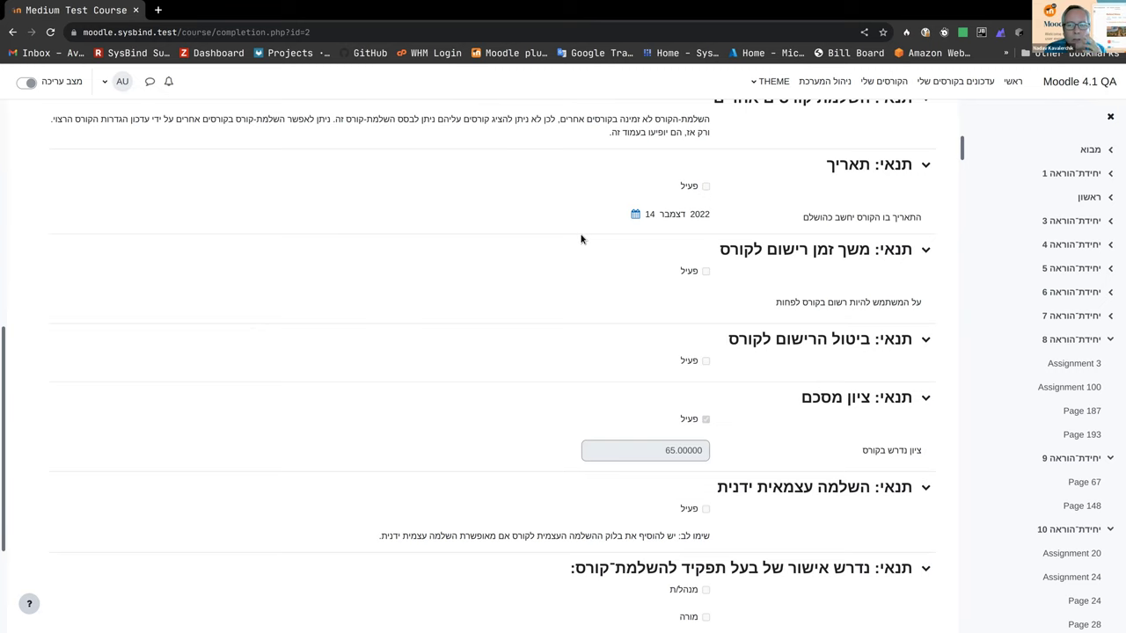
{"action": "scroll", "coordinate": [581, 238], "scroll_direction": "down", "scroll_amount": 3}
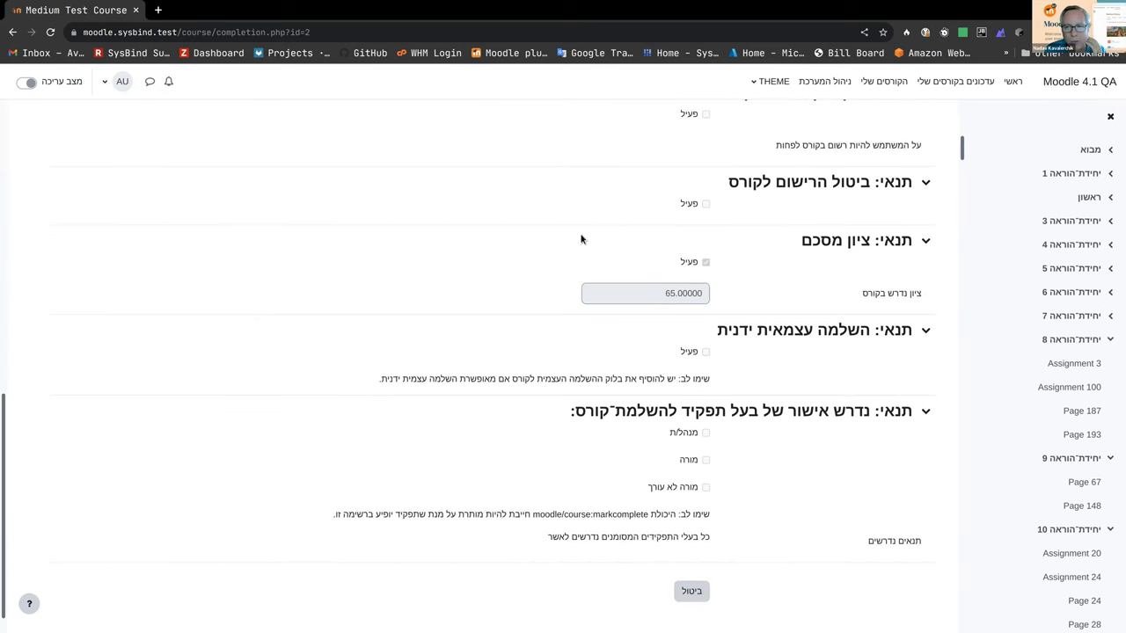
{"action": "scroll", "coordinate": [581, 238], "scroll_direction": "up", "scroll_amount": 10}
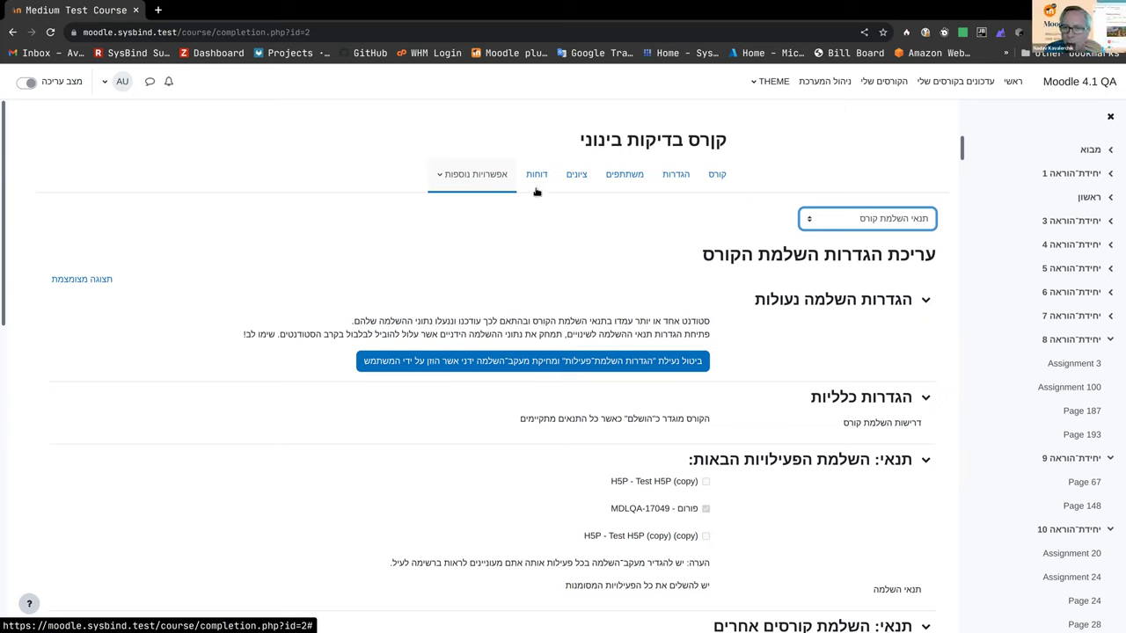
Step: Switch the course completion page selector to 'Bulk edit activity completion'
{"action": "left_click", "coordinate": [840, 219]}
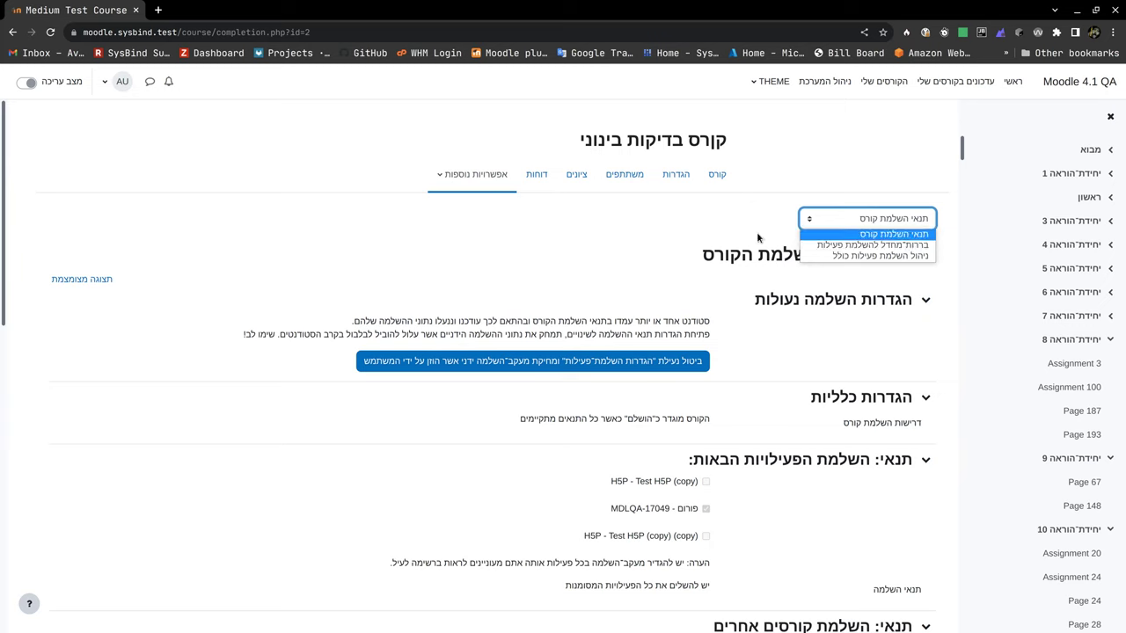
{"action": "left_click", "coordinate": [880, 256]}
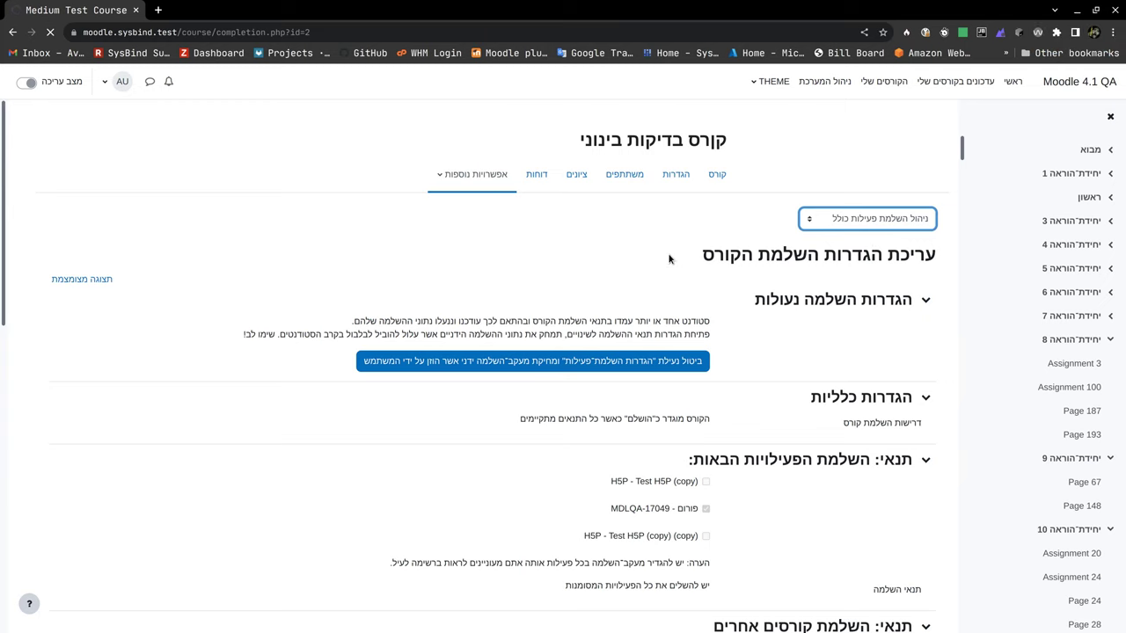
Step: Scroll through the bulk completion list to review Test H5P (copy) and MDLQA-17049 tracking conditions
{"action": "scroll", "coordinate": [668, 259], "scroll_direction": "down", "scroll_amount": 2}
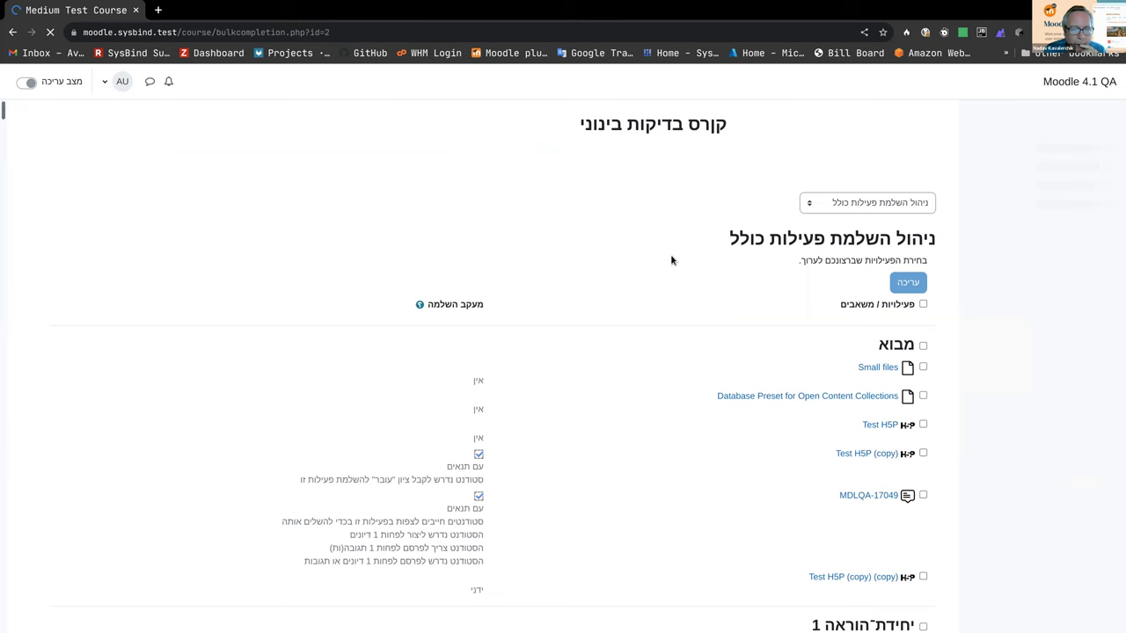
{"action": "scroll", "coordinate": [669, 255], "scroll_direction": "down", "scroll_amount": 2}
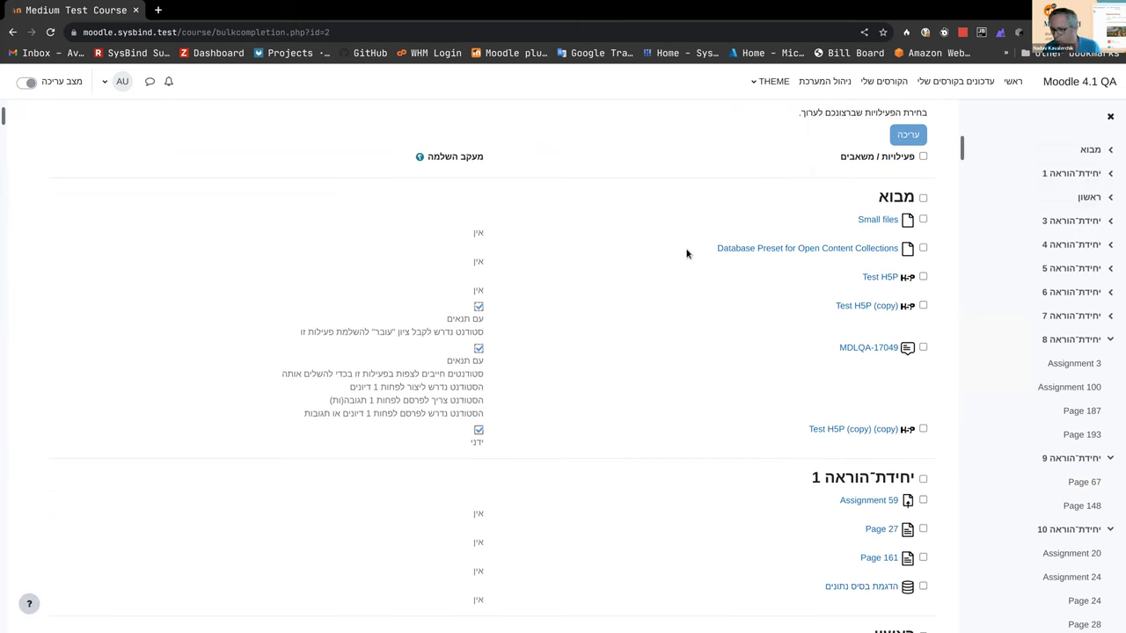
{"action": "scroll", "coordinate": [686, 255], "scroll_direction": "down", "scroll_amount": 2}
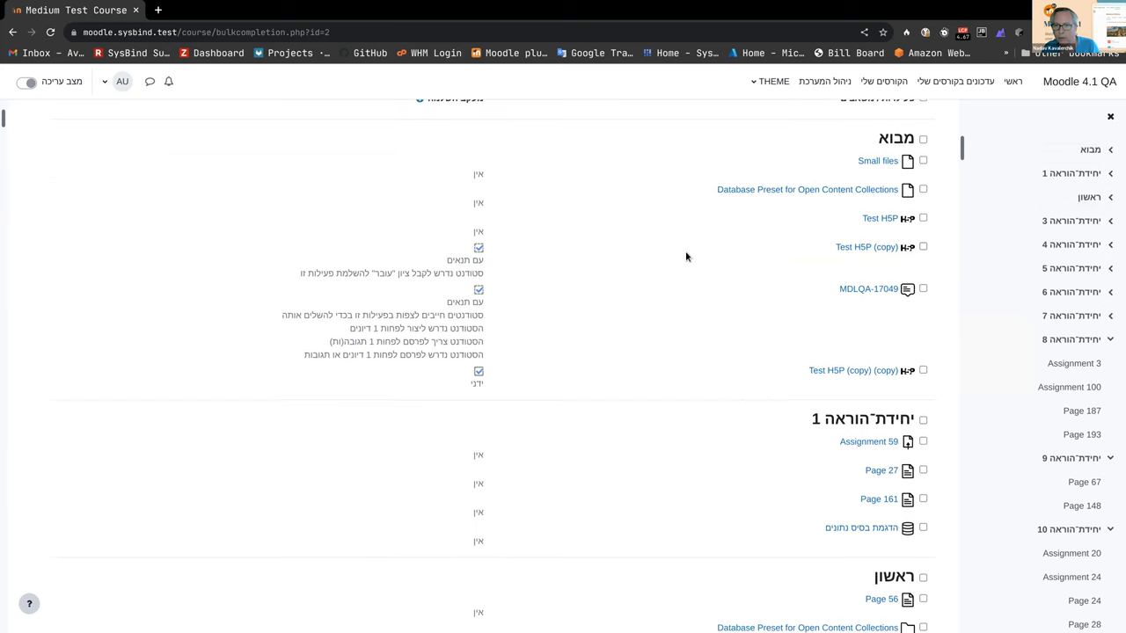
{"action": "scroll", "coordinate": [766, 259], "scroll_direction": "up", "scroll_amount": 1}
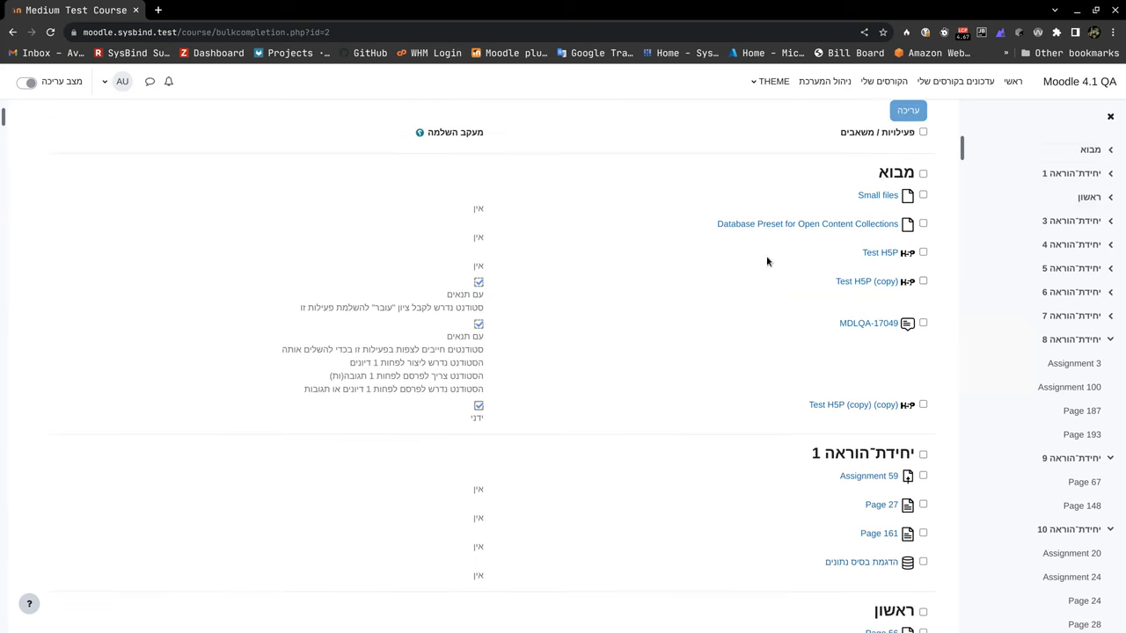
Step: Open the Test H5P (copy) activity and check its More options menu before closing it
{"action": "left_click", "coordinate": [871, 282]}
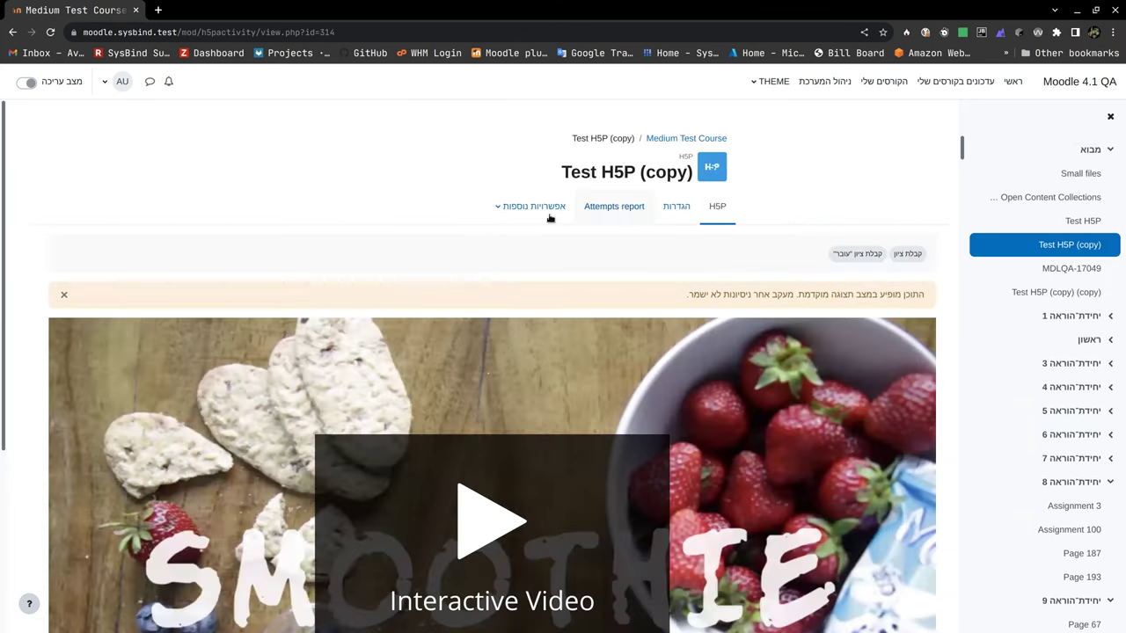
{"action": "left_click", "coordinate": [528, 208]}
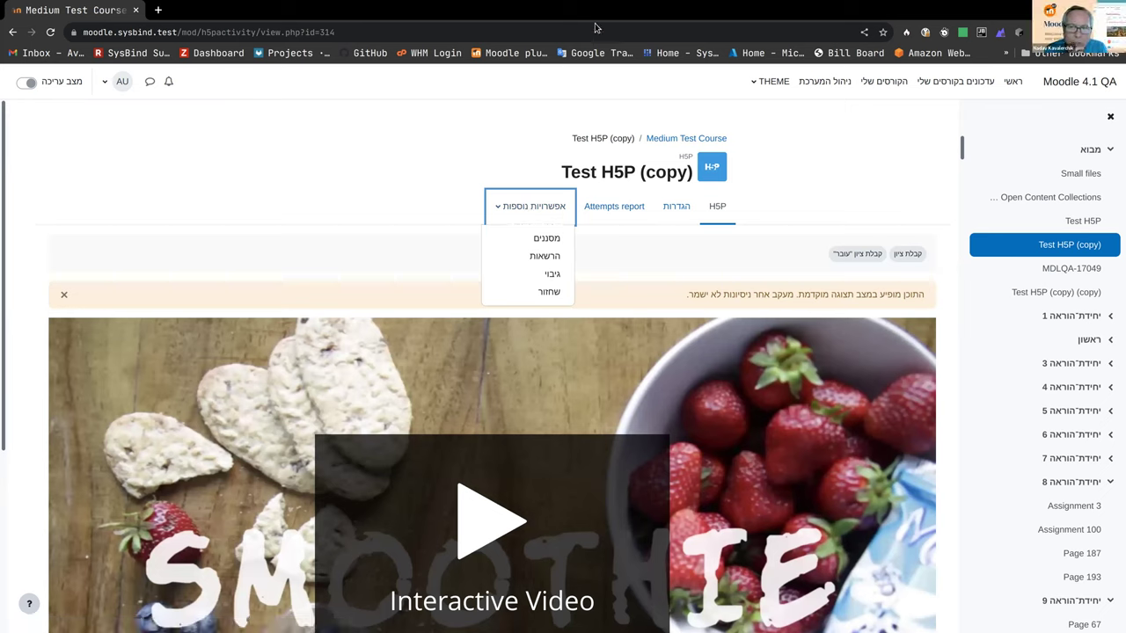
{"action": "left_click", "coordinate": [501, 139]}
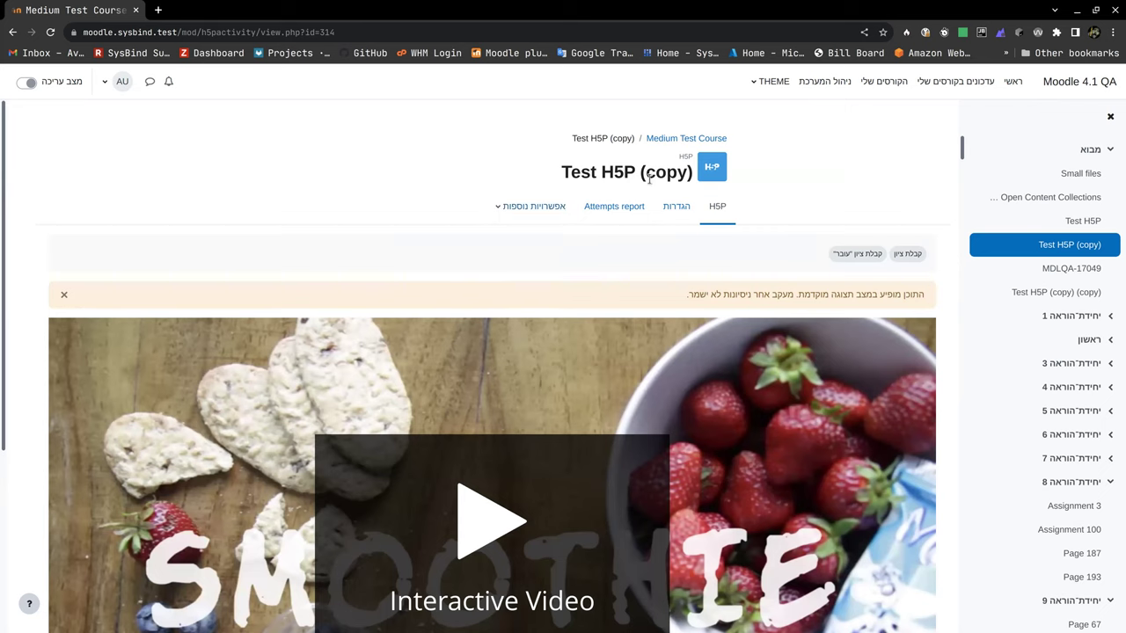
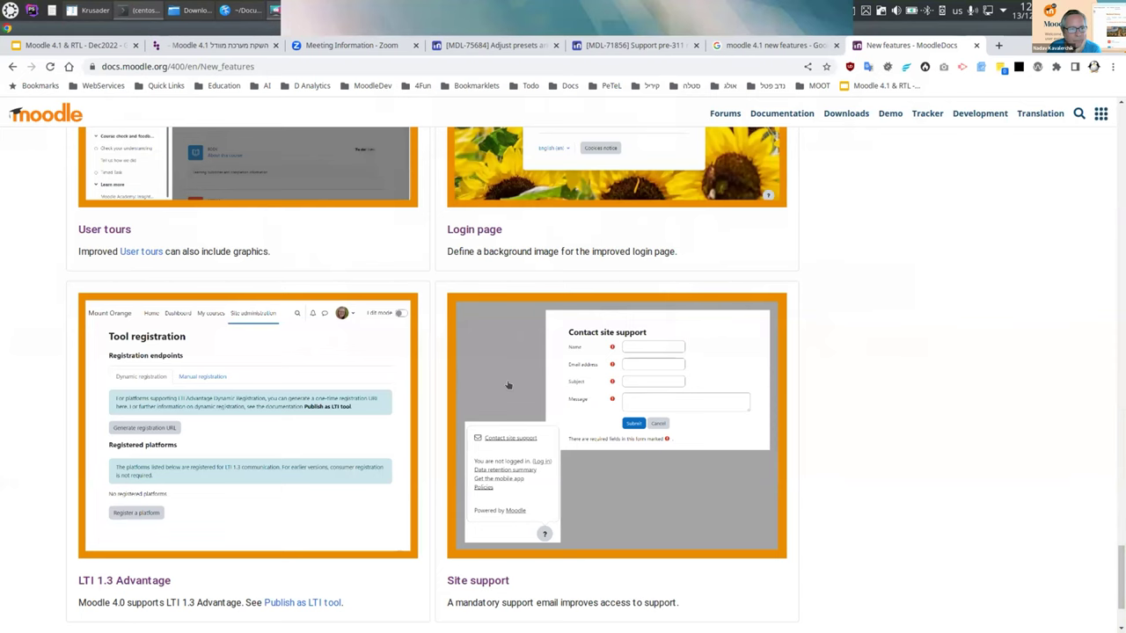
Step: Scroll back up the MoodleDocs New features page, then switch to the 'Moodle 4.1 & RTL' presentation tab
{"action": "scroll", "coordinate": [513, 319], "scroll_direction": "up", "scroll_amount": 5}
{"action": "scroll", "coordinate": [507, 384], "scroll_direction": "up", "scroll_amount": 20}
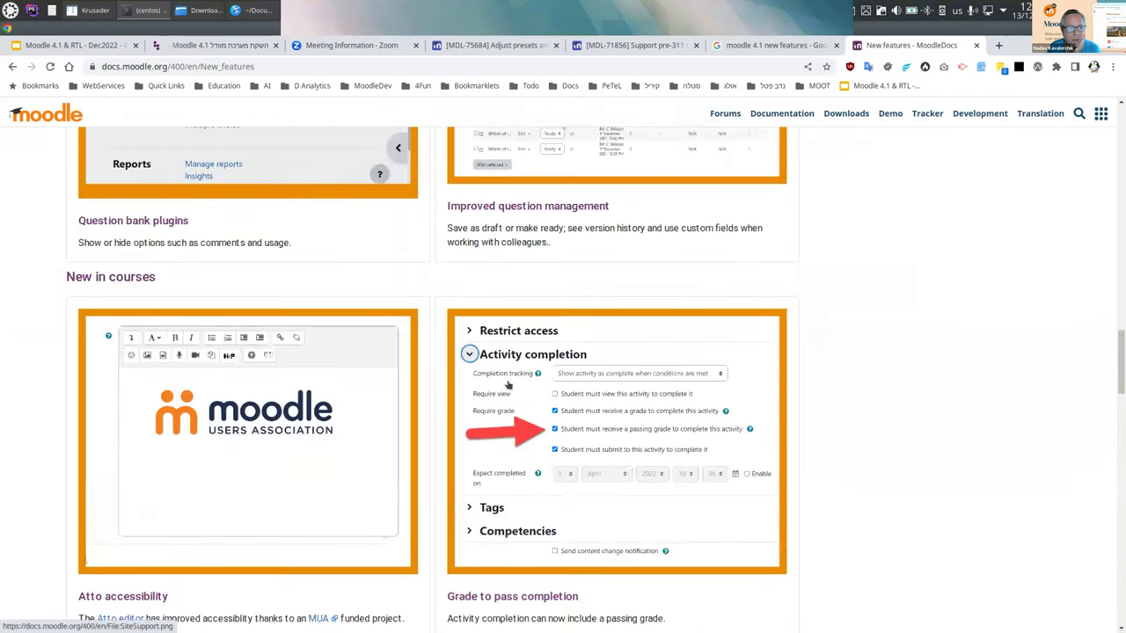
{"action": "scroll", "coordinate": [507, 384], "scroll_direction": "up", "scroll_amount": 10}
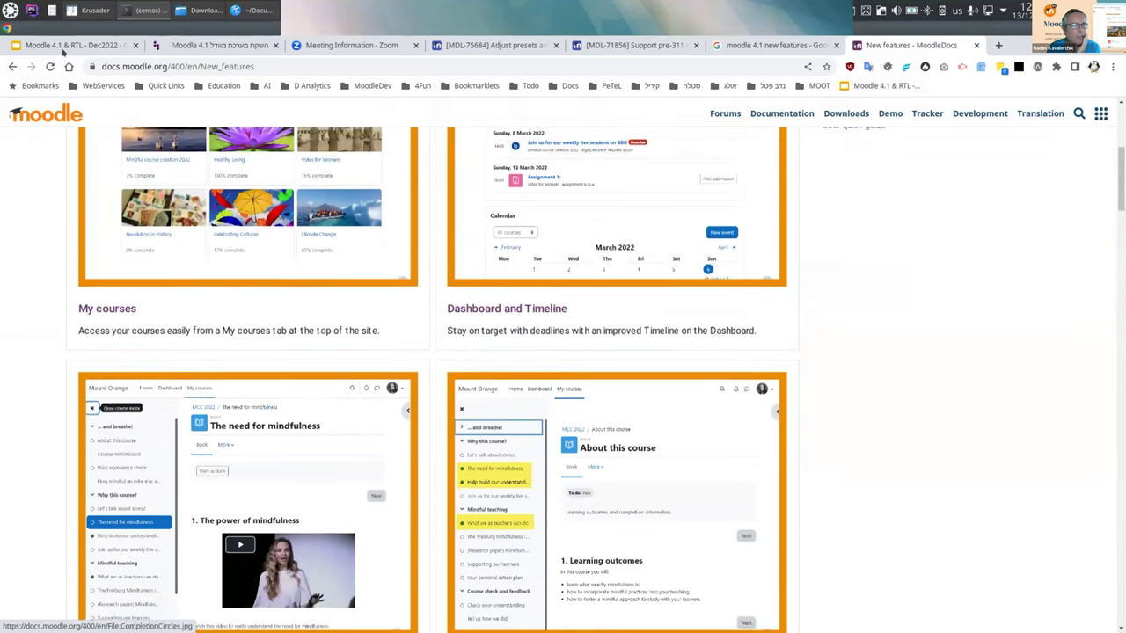
{"action": "left_click", "coordinate": [80, 45]}
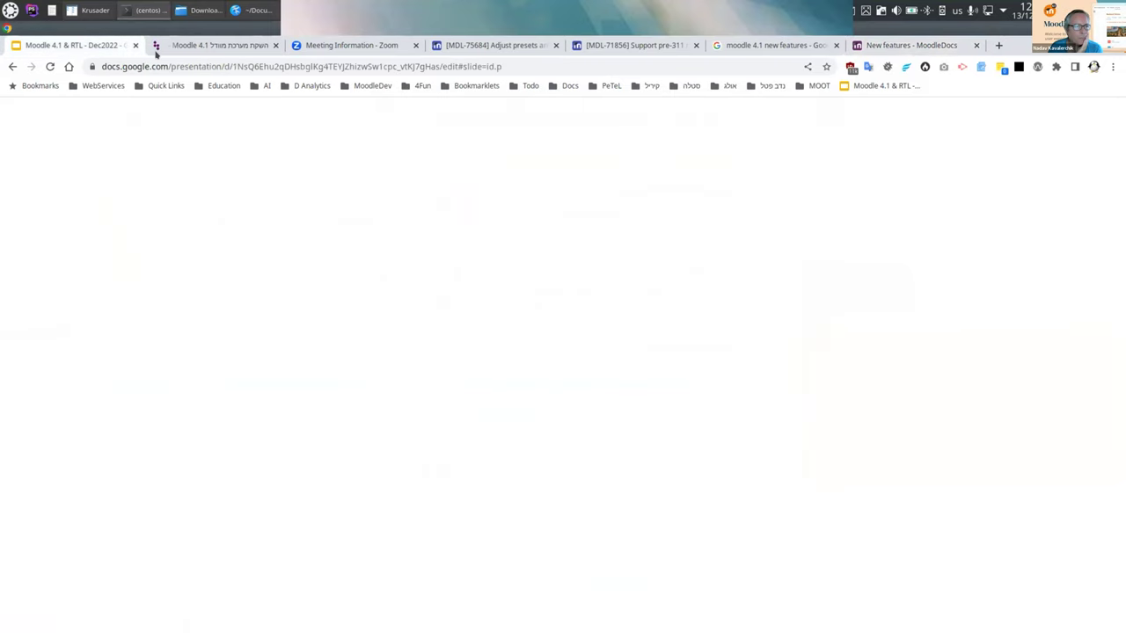
Step: Look over the Moodle 4.1 event page, then return to the IUCEL home page via the logo
{"action": "left_click", "coordinate": [211, 48]}
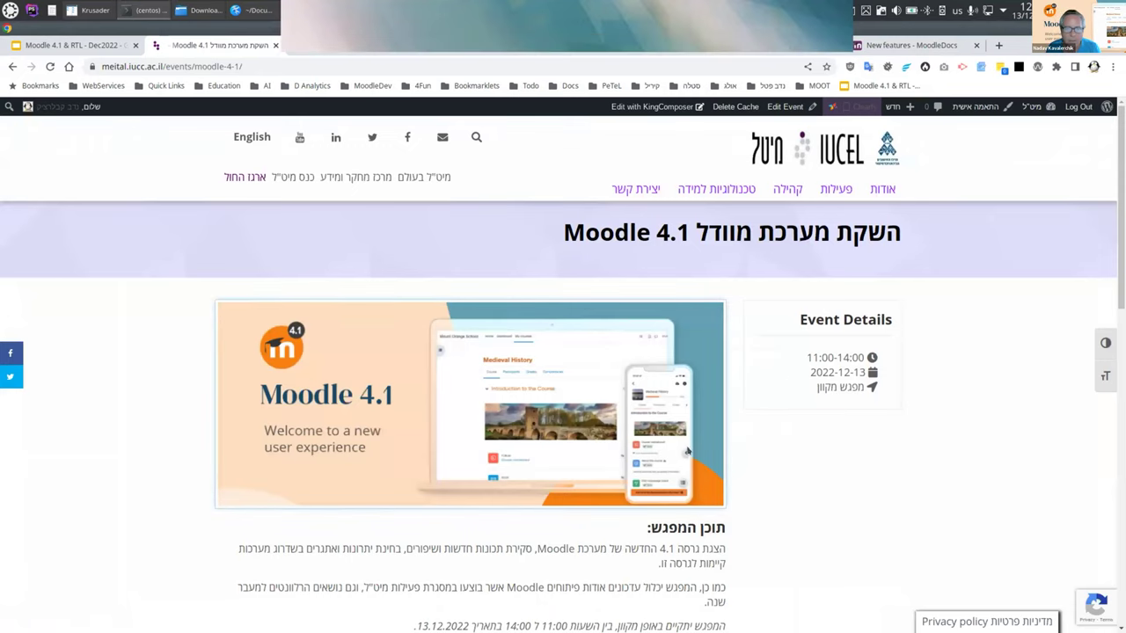
{"action": "scroll", "coordinate": [819, 411], "scroll_direction": "down", "scroll_amount": 10}
{"action": "scroll", "coordinate": [766, 465], "scroll_direction": "up", "scroll_amount": 10}
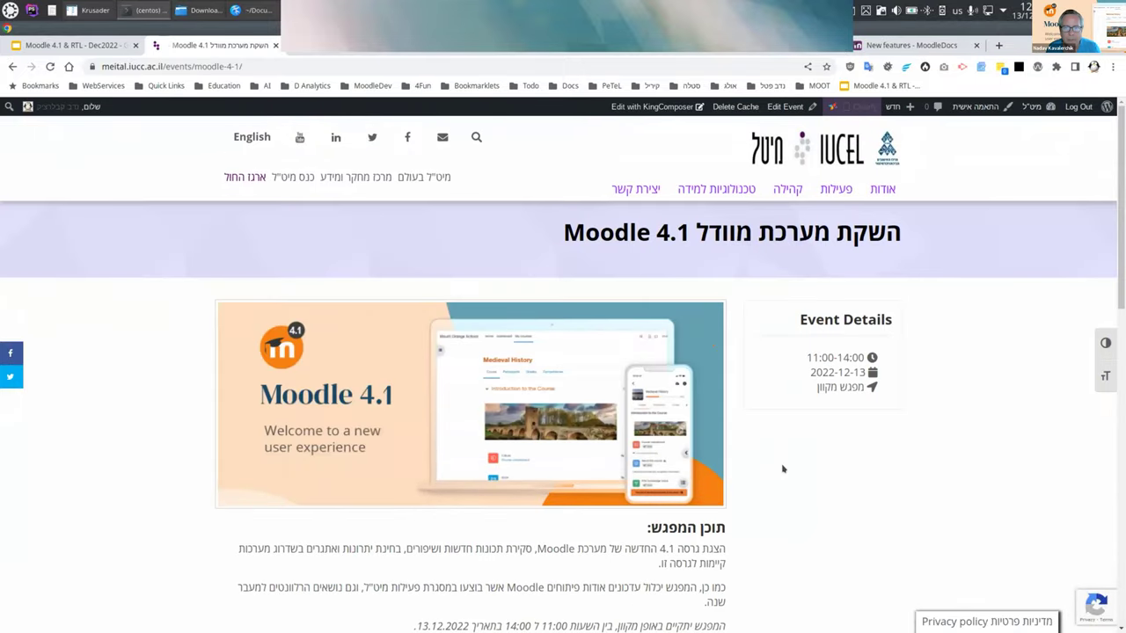
{"action": "mouse_move", "coordinate": [836, 184]}
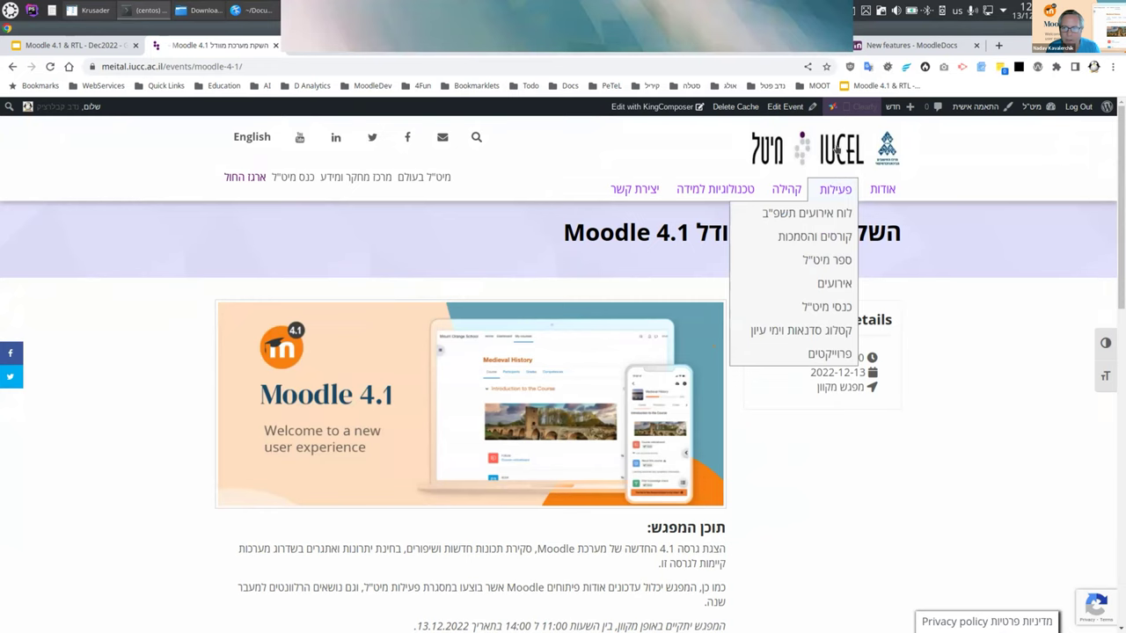
{"action": "left_click", "coordinate": [842, 150]}
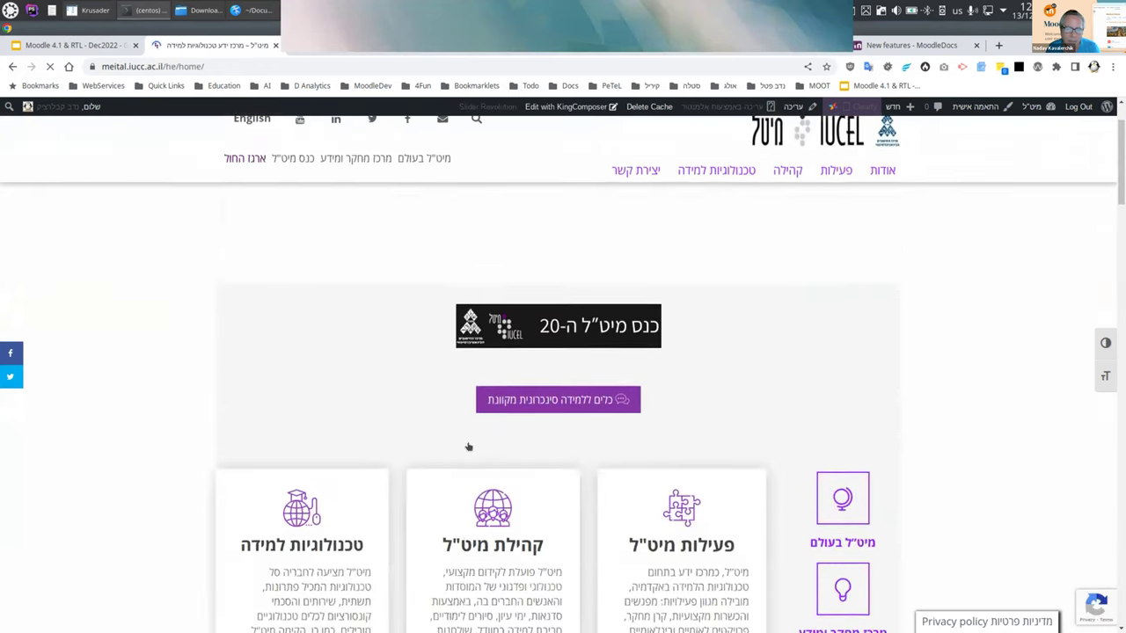
Step: Find the Moodle 4 event on the IUCEL home page and browse its page
{"action": "scroll", "coordinate": [469, 447], "scroll_direction": "down", "scroll_amount": 15}
{"action": "scroll", "coordinate": [463, 495], "scroll_direction": "down", "scroll_amount": 8}
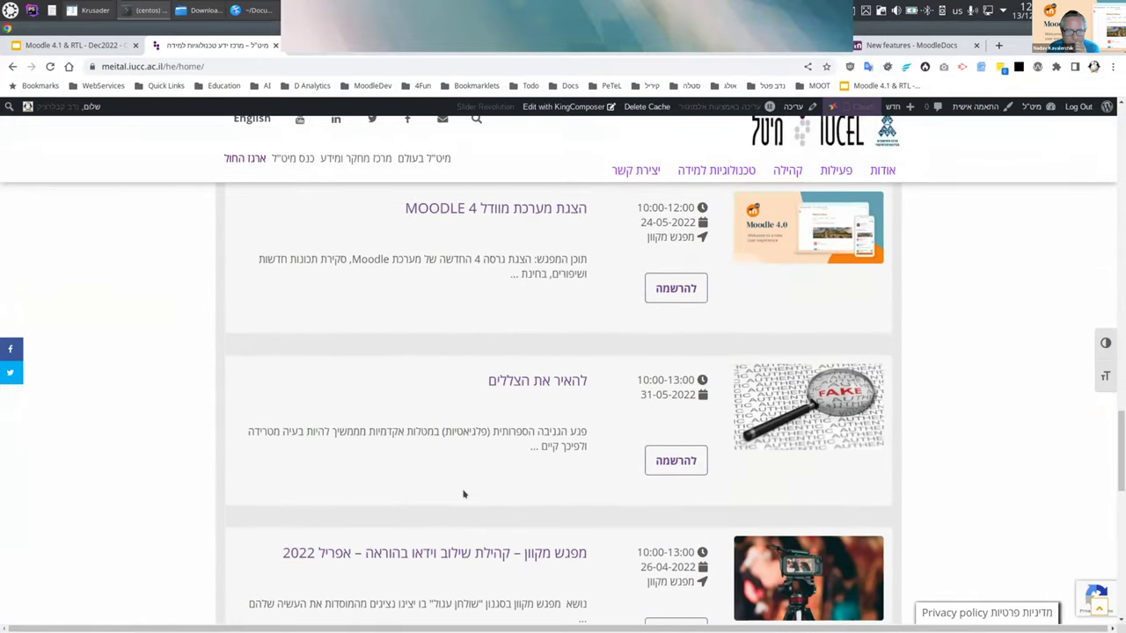
{"action": "scroll", "coordinate": [463, 494], "scroll_direction": "up", "scroll_amount": 1}
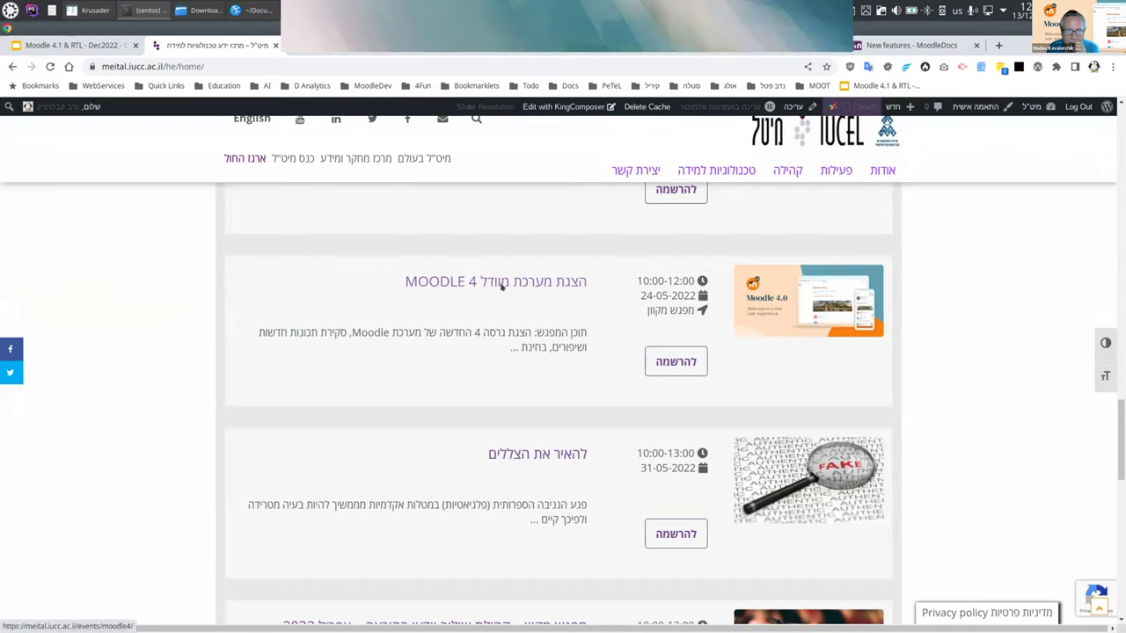
{"action": "left_click", "coordinate": [502, 283]}
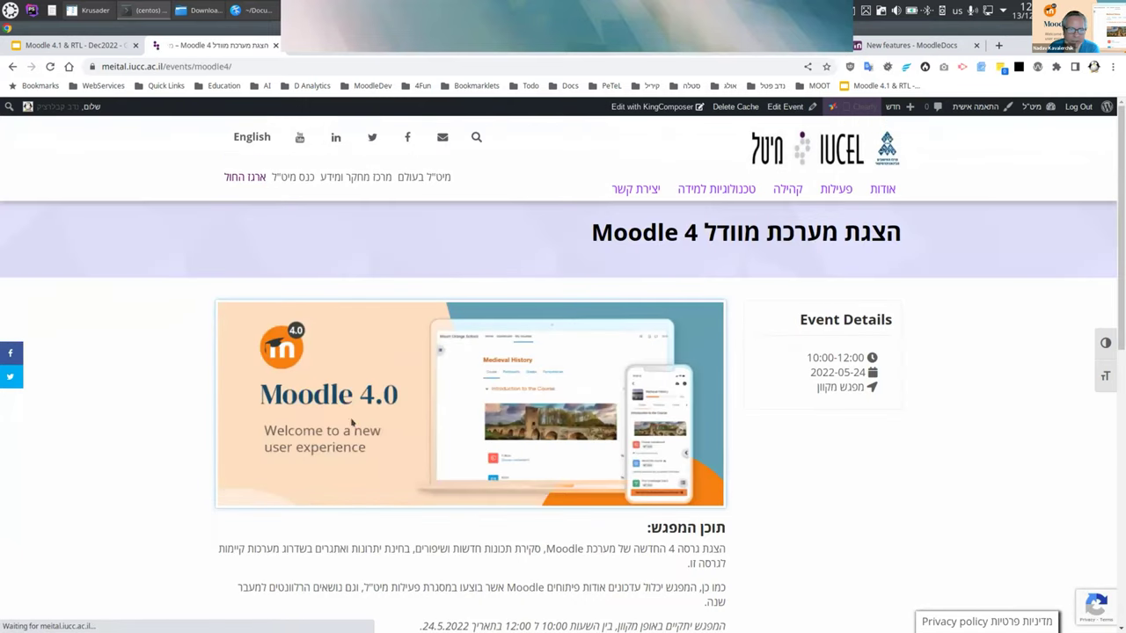
{"action": "scroll", "coordinate": [401, 427], "scroll_direction": "down", "scroll_amount": 6}
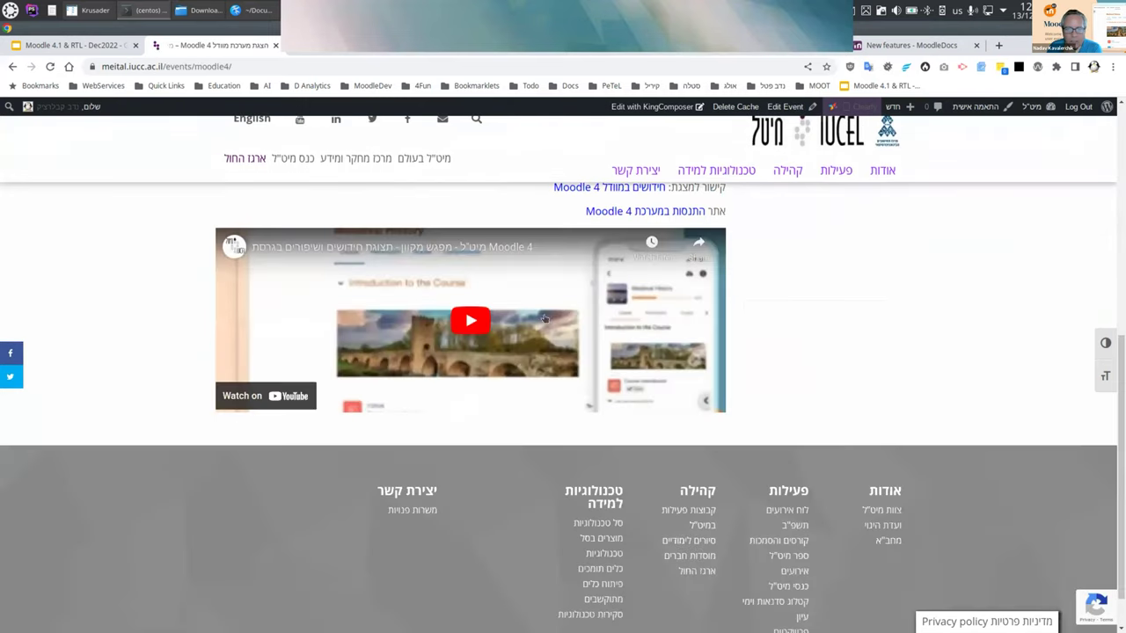
{"action": "scroll", "coordinate": [781, 290], "scroll_direction": "up", "scroll_amount": 2}
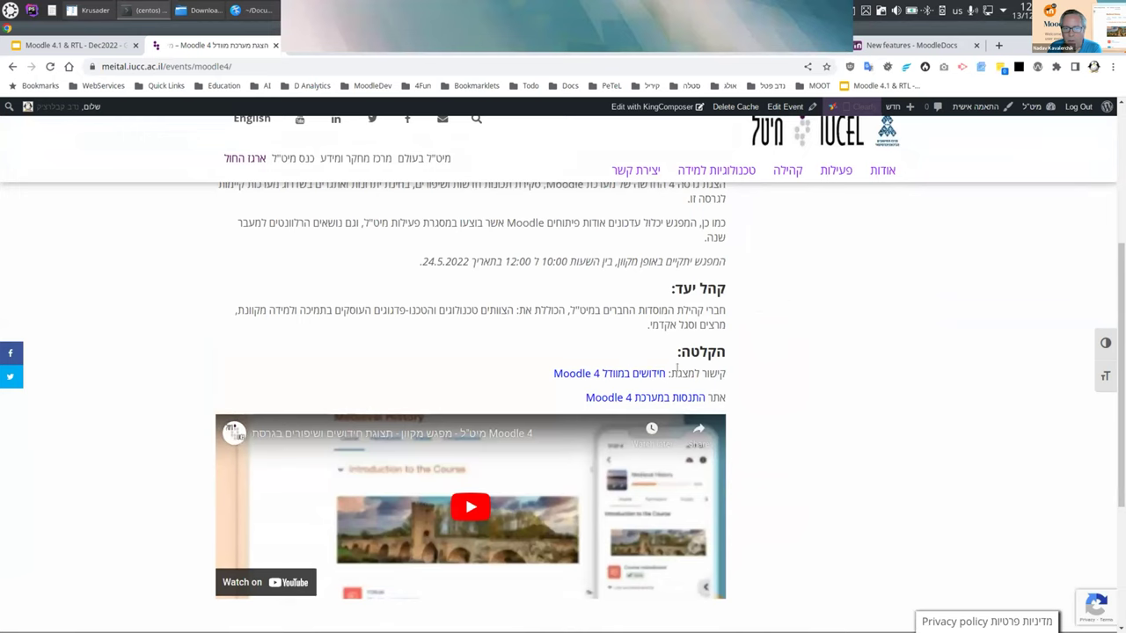
Step: Go back to the home page events list, then switch to the 'Moodle 4.1 & RTL' slides tab
{"action": "left_click", "coordinate": [12, 66]}
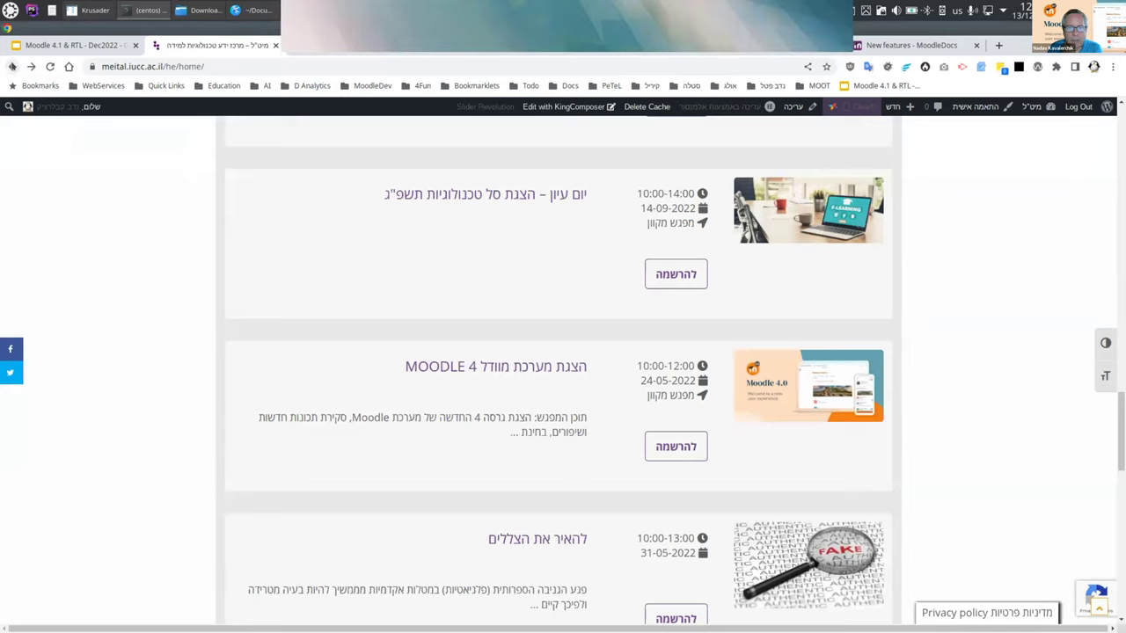
{"action": "scroll", "coordinate": [501, 241], "scroll_direction": "up", "scroll_amount": 6}
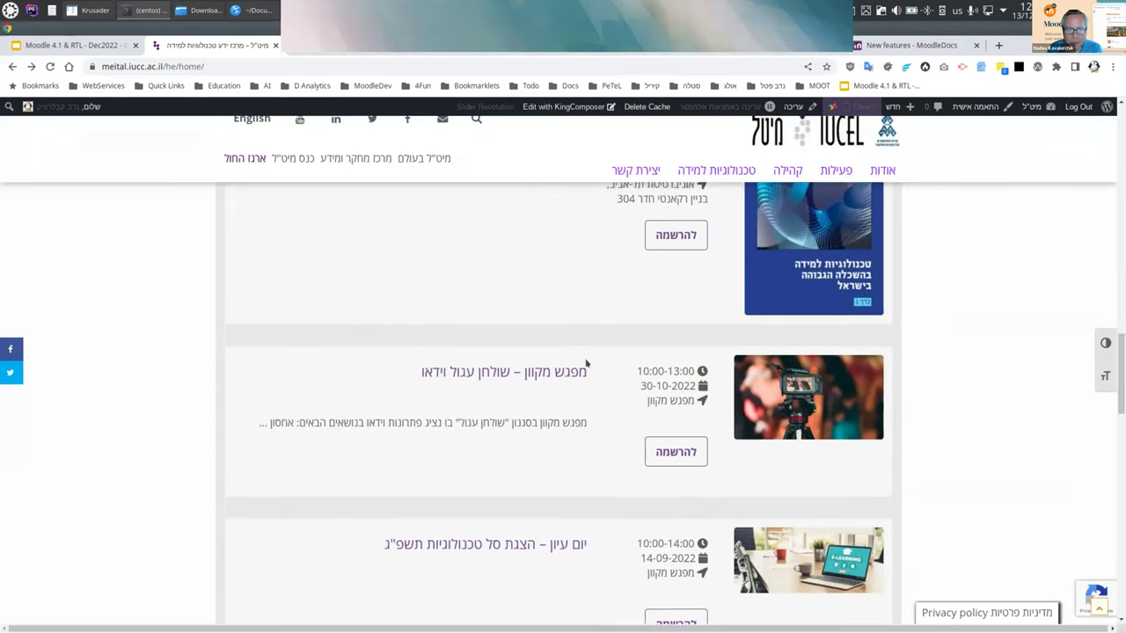
{"action": "scroll", "coordinate": [586, 373], "scroll_direction": "up", "scroll_amount": 3}
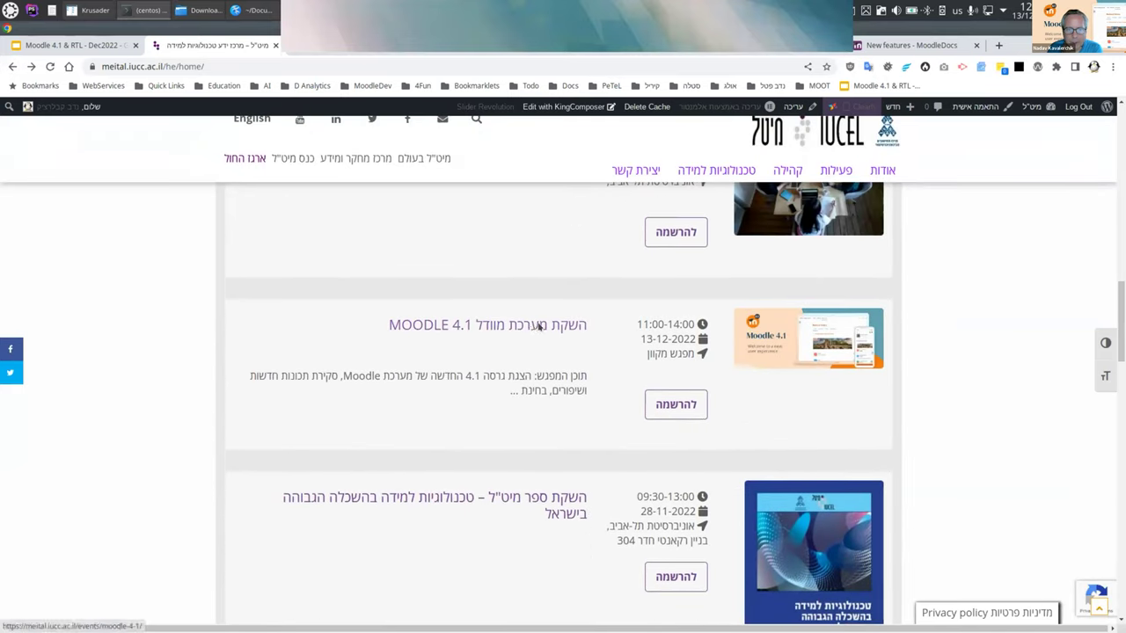
{"action": "left_click", "coordinate": [66, 44]}
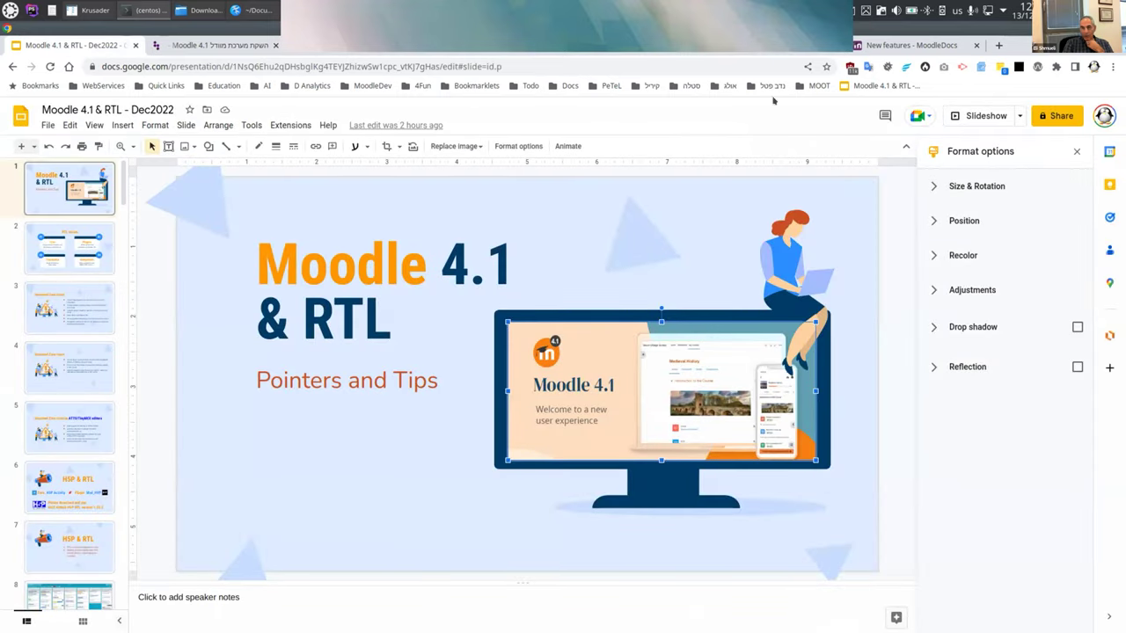
{"action": "key", "text": "alt+Tab"}
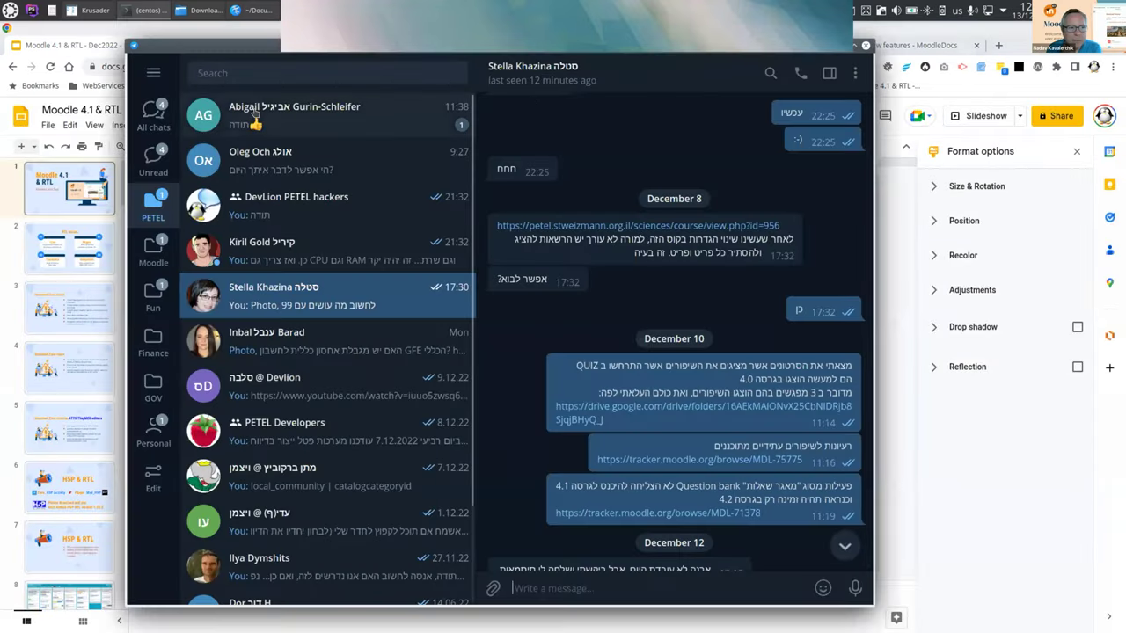
{"action": "left_click", "coordinate": [838, 44]}
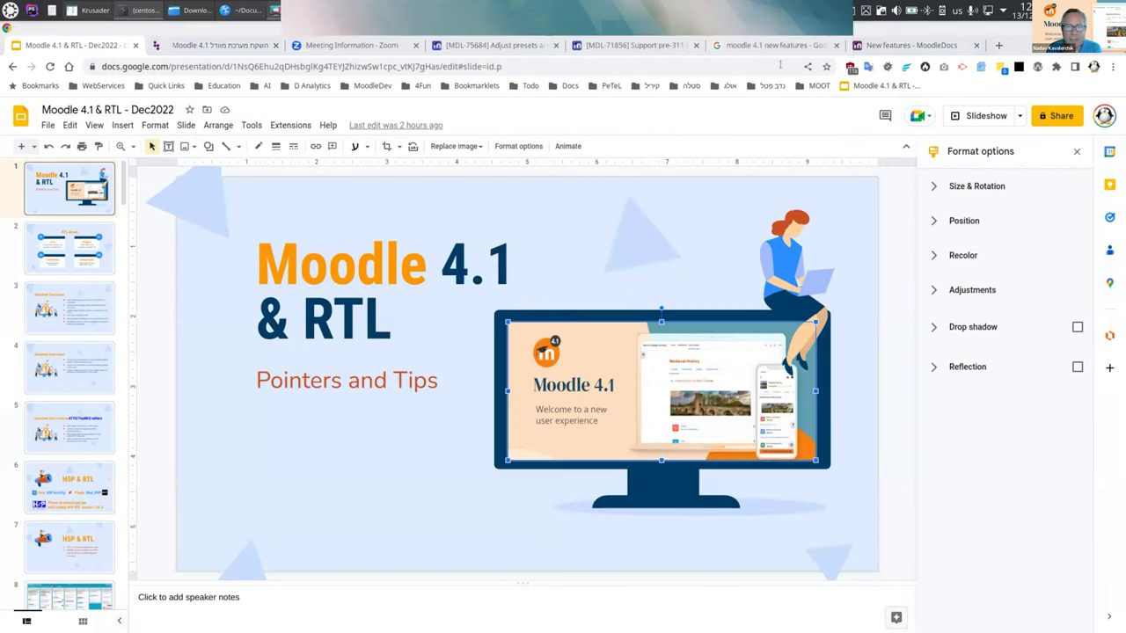